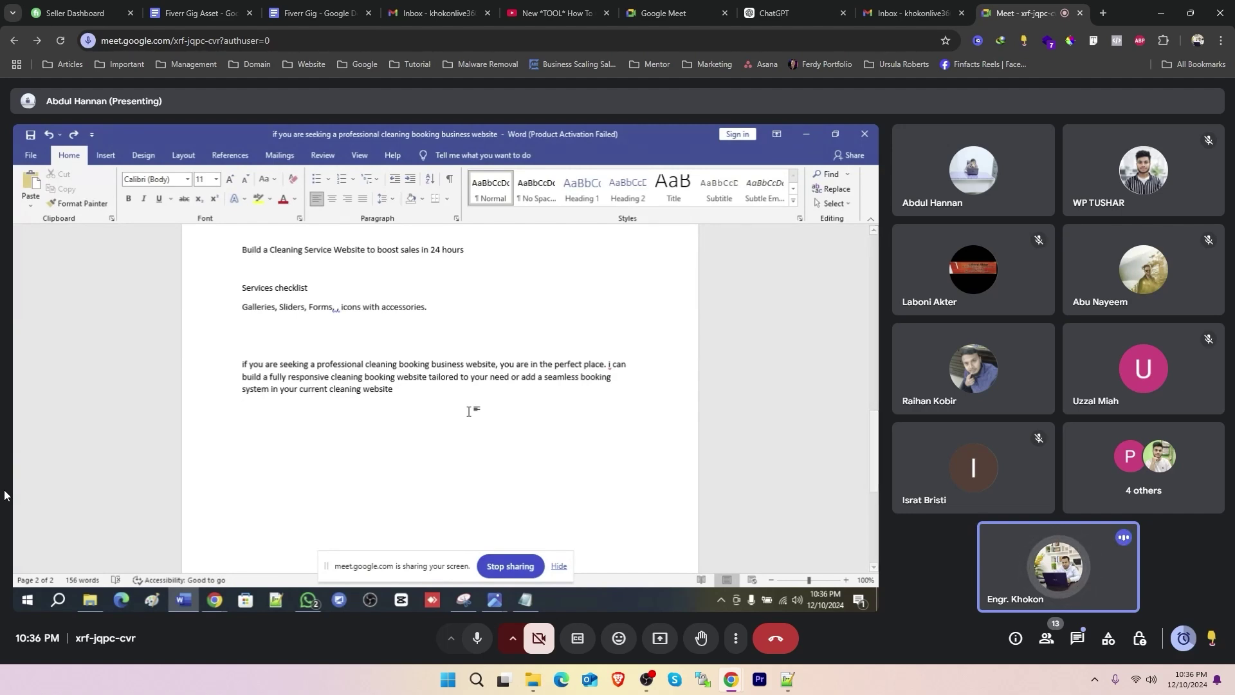
Open the meeting's in-call messages and place the cursor in the message field
left_click(1077, 638)
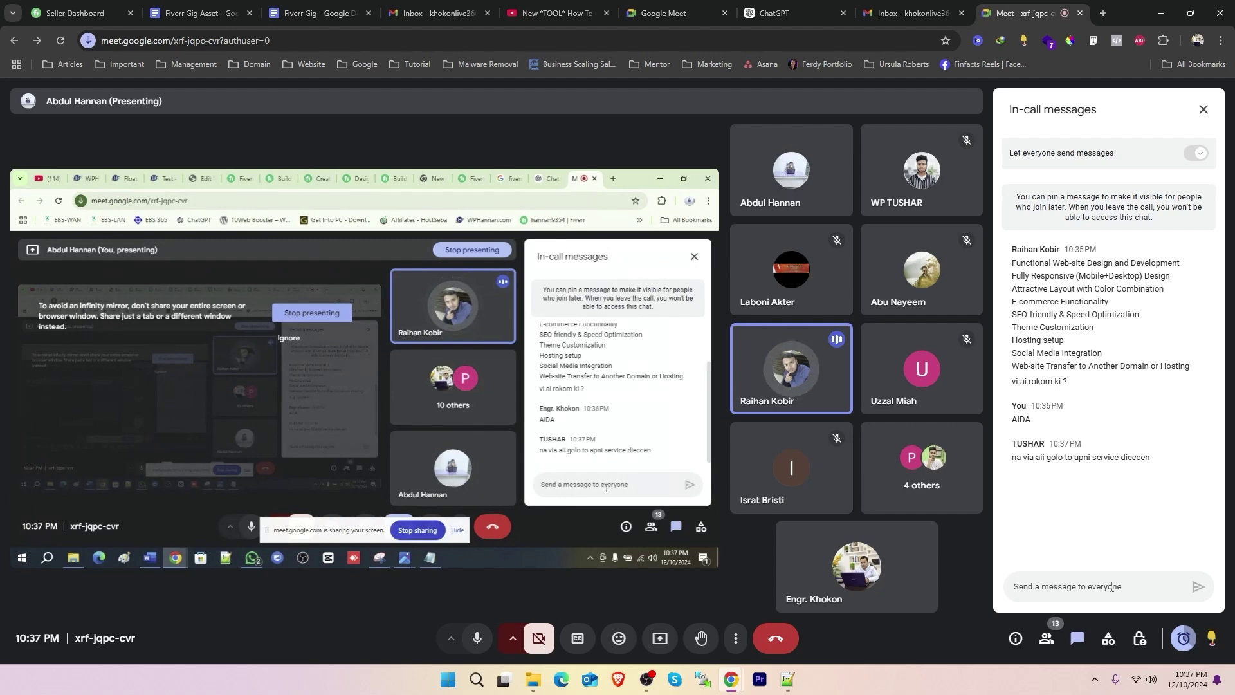
left_click(1111, 588)
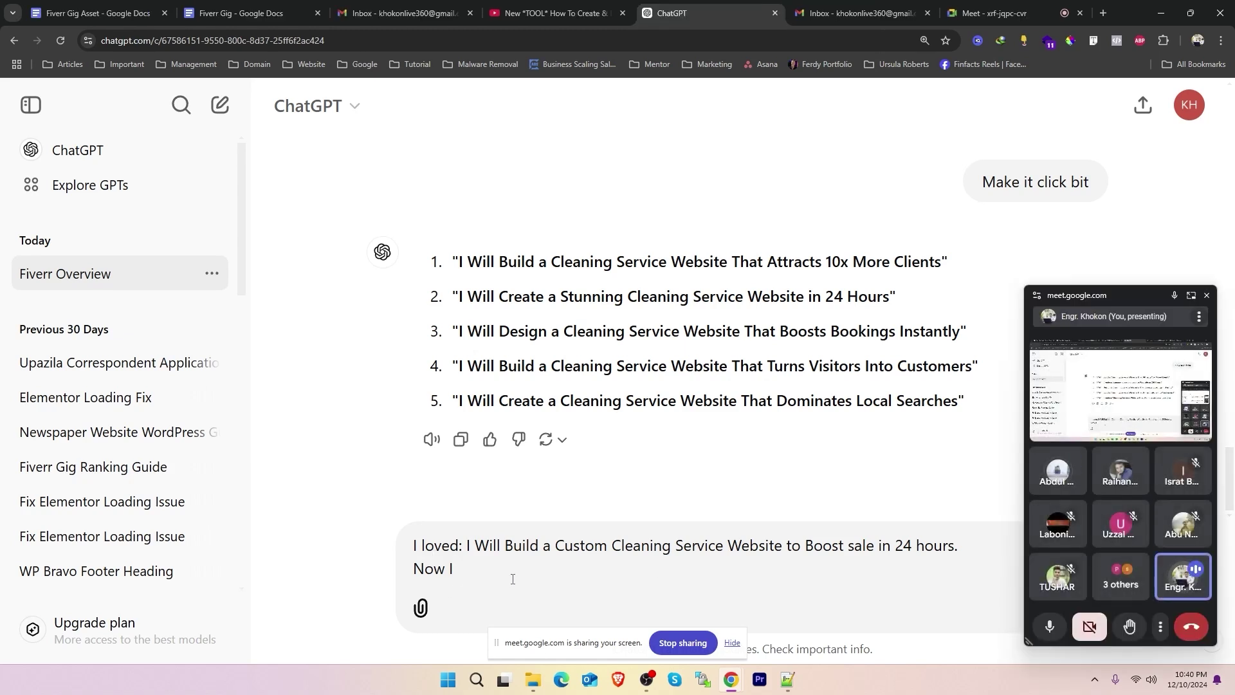
Continue the prompt with "want you to write me fiverr gig description in maximum 1200 characters.", correcting the spelling of "characters"
type("want you ")
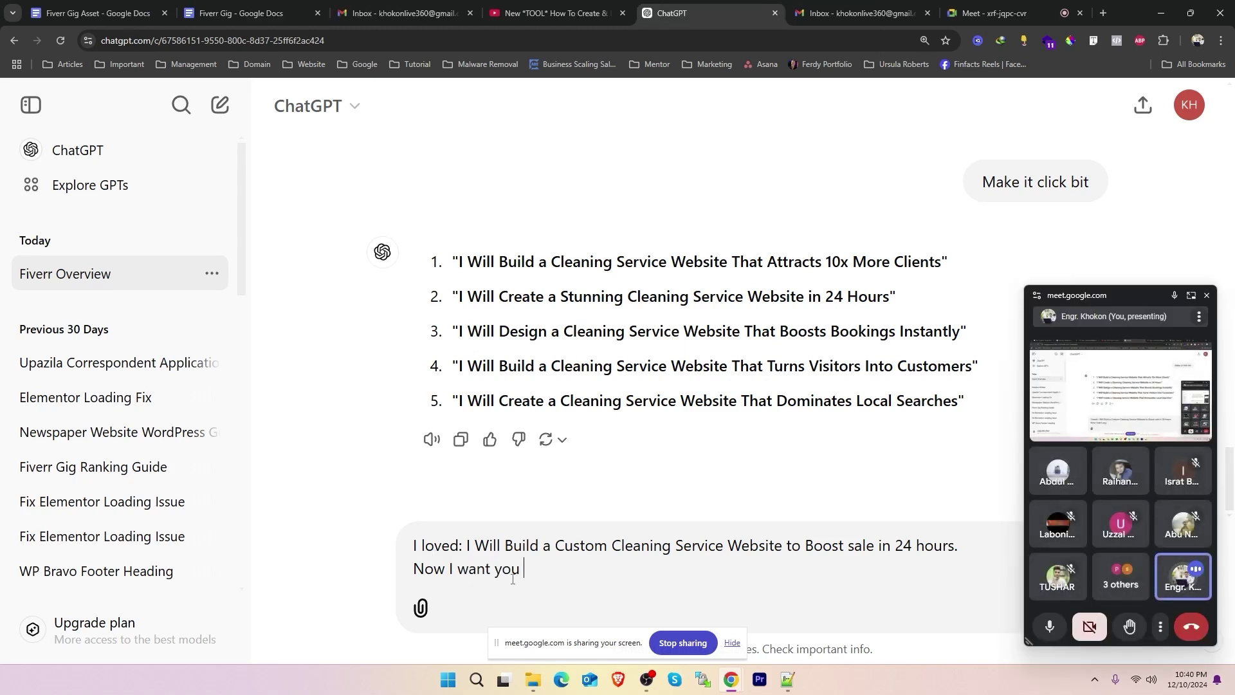
type("to write me fiverr gig")
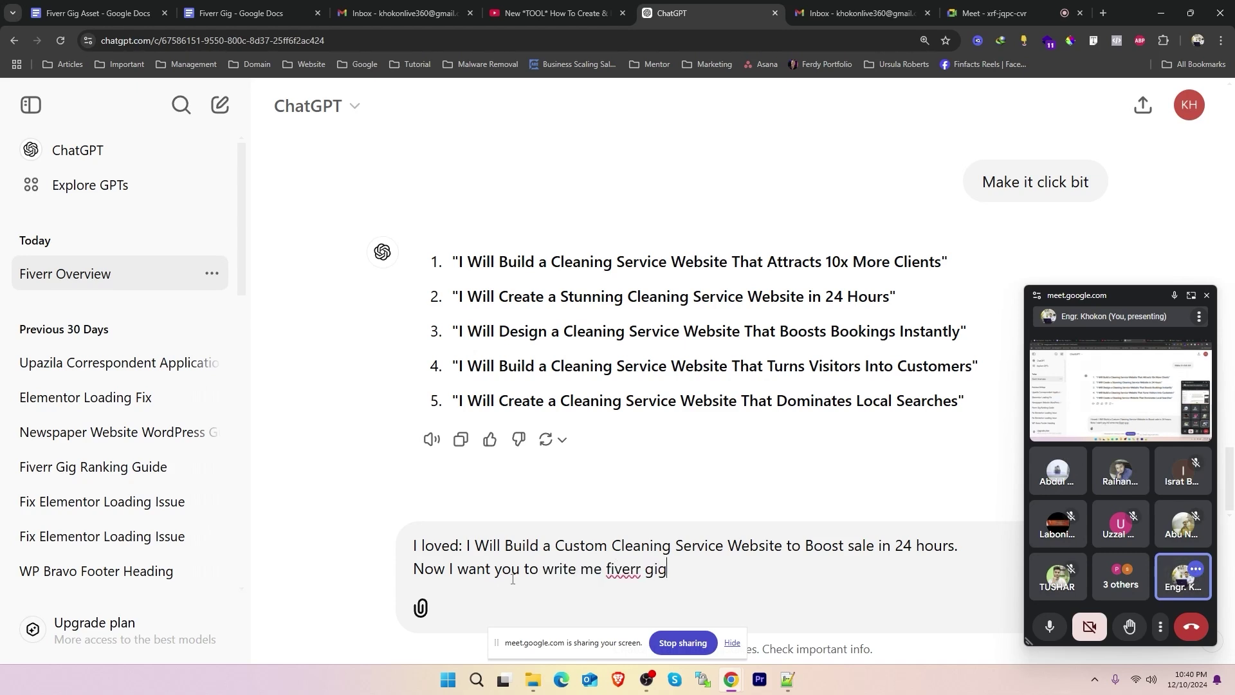
type(" description in maximum ")
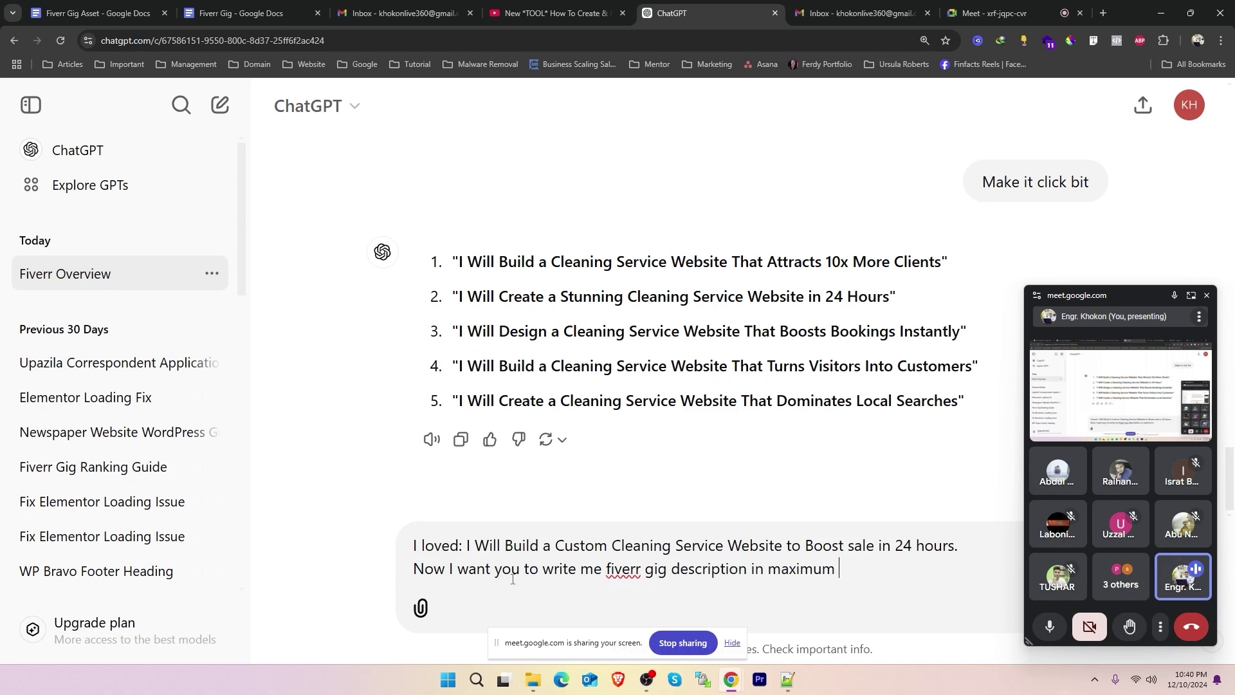
type("1200 cherecters.")
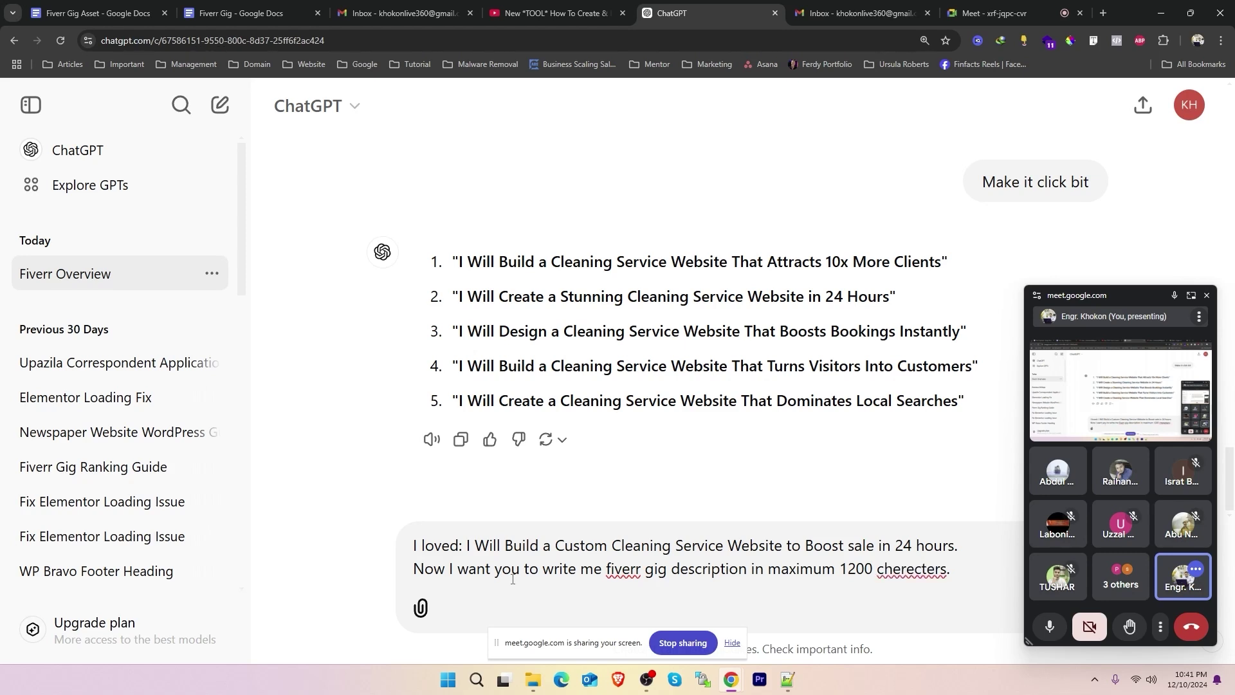
right_click(916, 569)
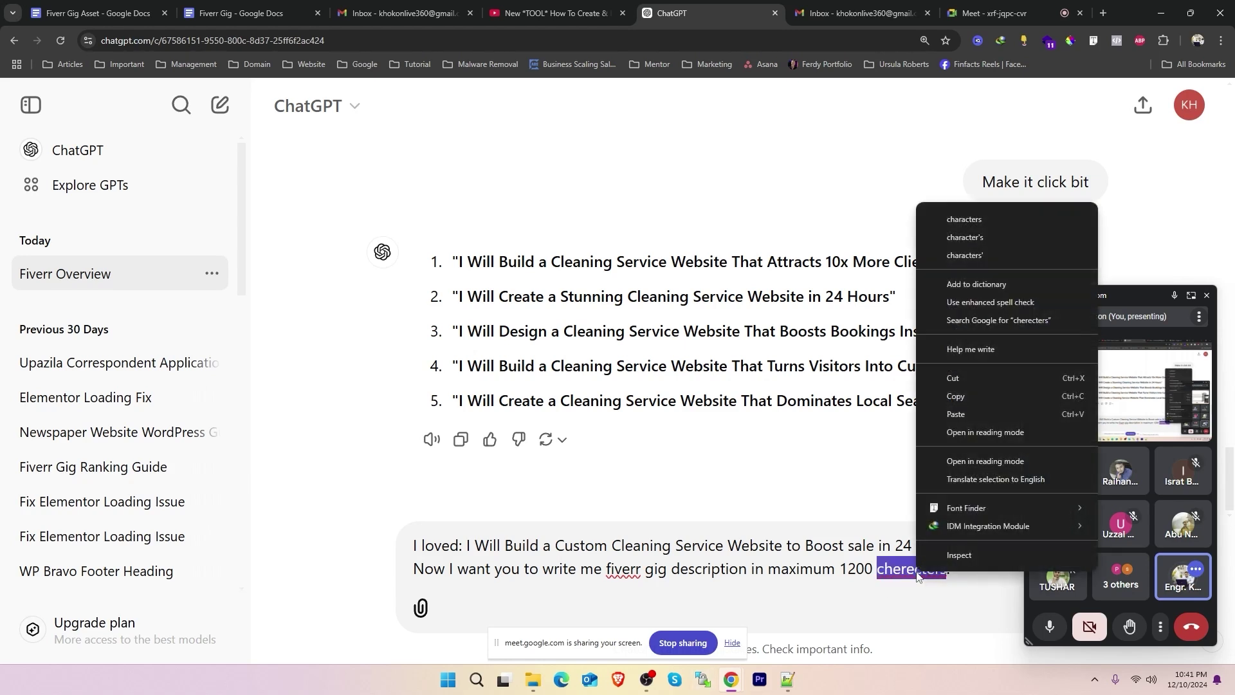
left_click(964, 219)
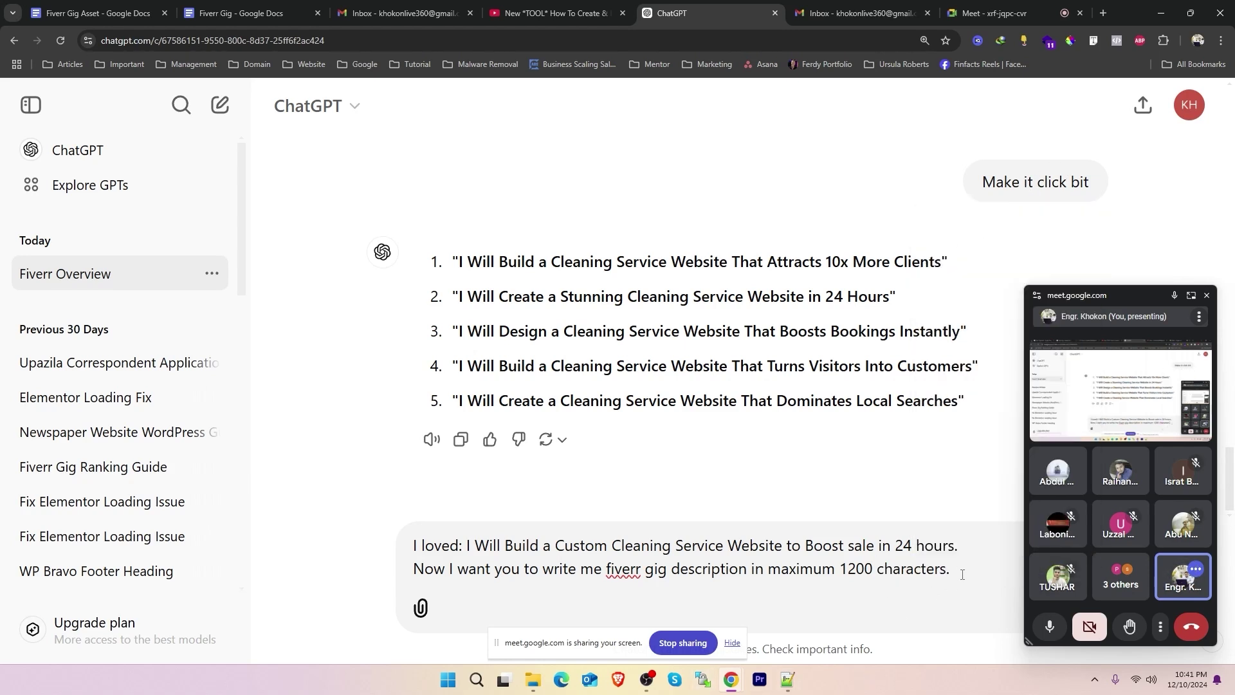
Add a new line to the prompt reading "Write in AIDA"
key("shift+Return")
type("Write in")
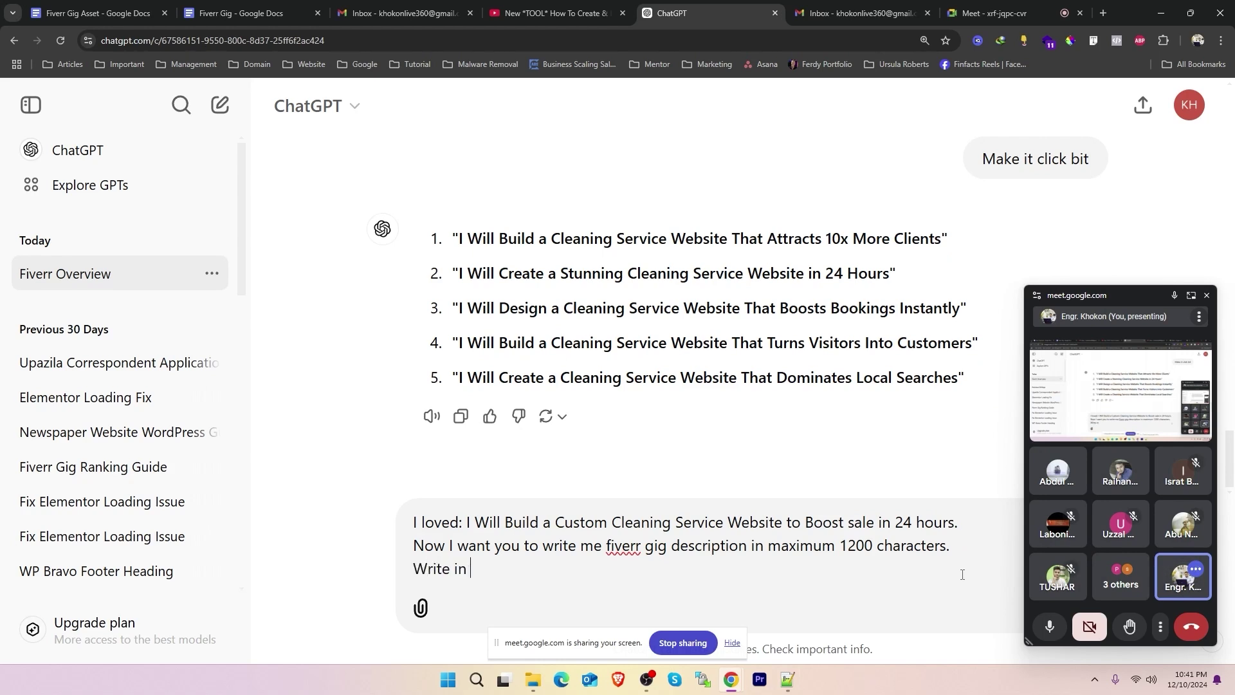
type(" ADA")
key("BackSpace")
key("BackSpace")
type("D")
key("BackSpace")
type("IDA")
Insert a correctly spelled "following" after "Write" and complete the line as "Write following in AIDA formula."
type("folo")
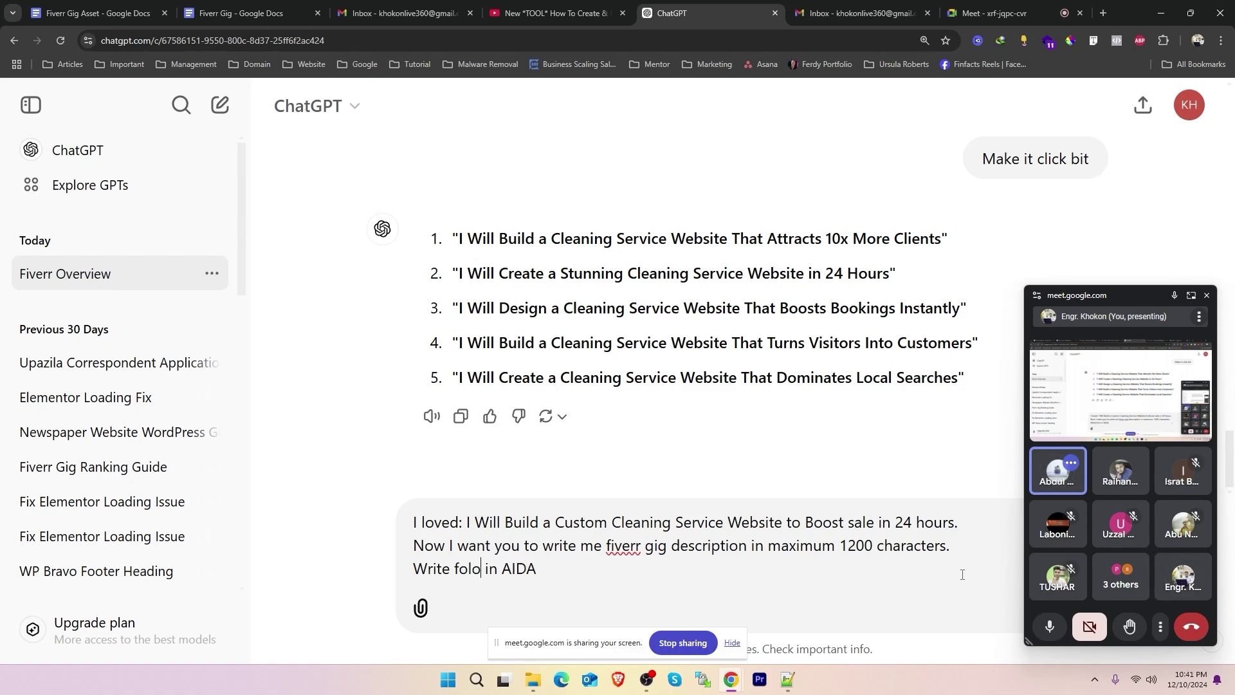
key("BackSpace")
type("lo")
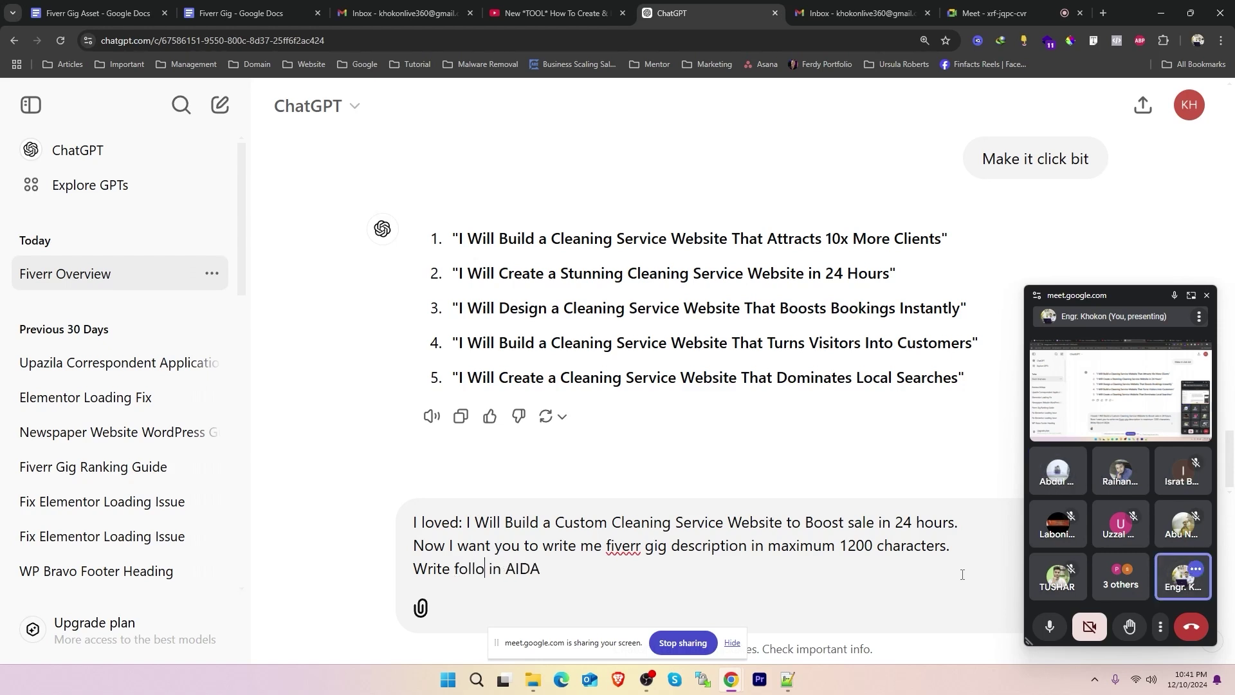
key("BackSpace")
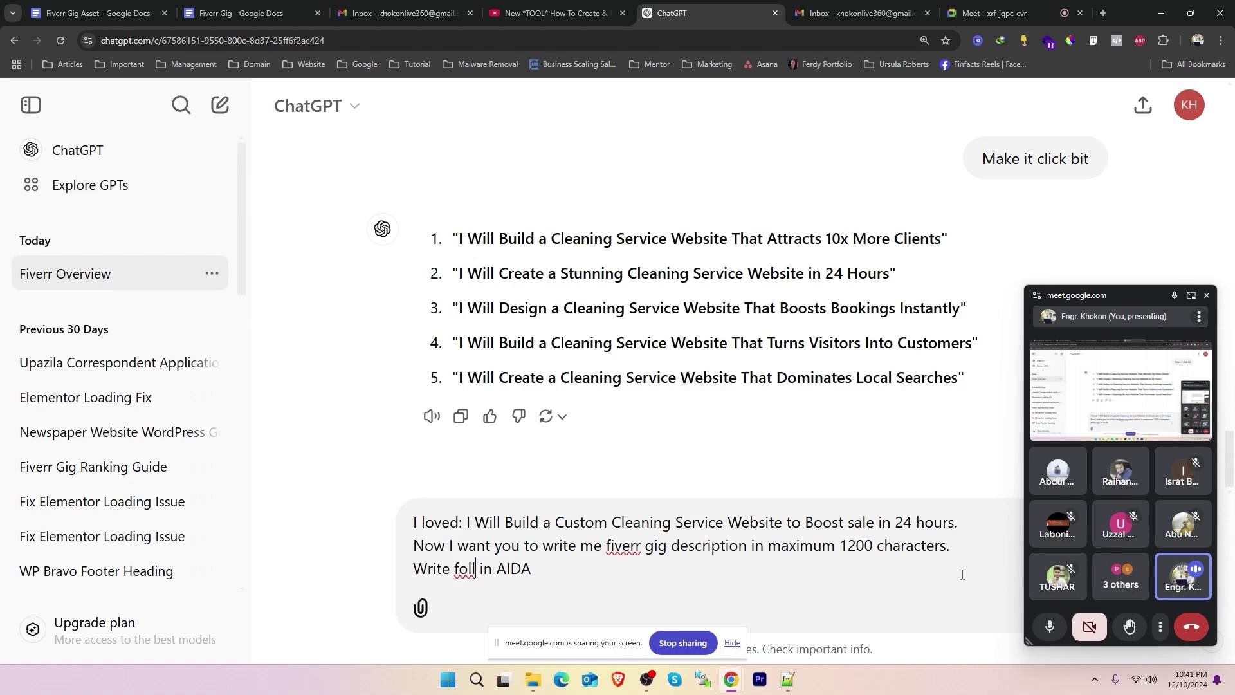
type("wi")
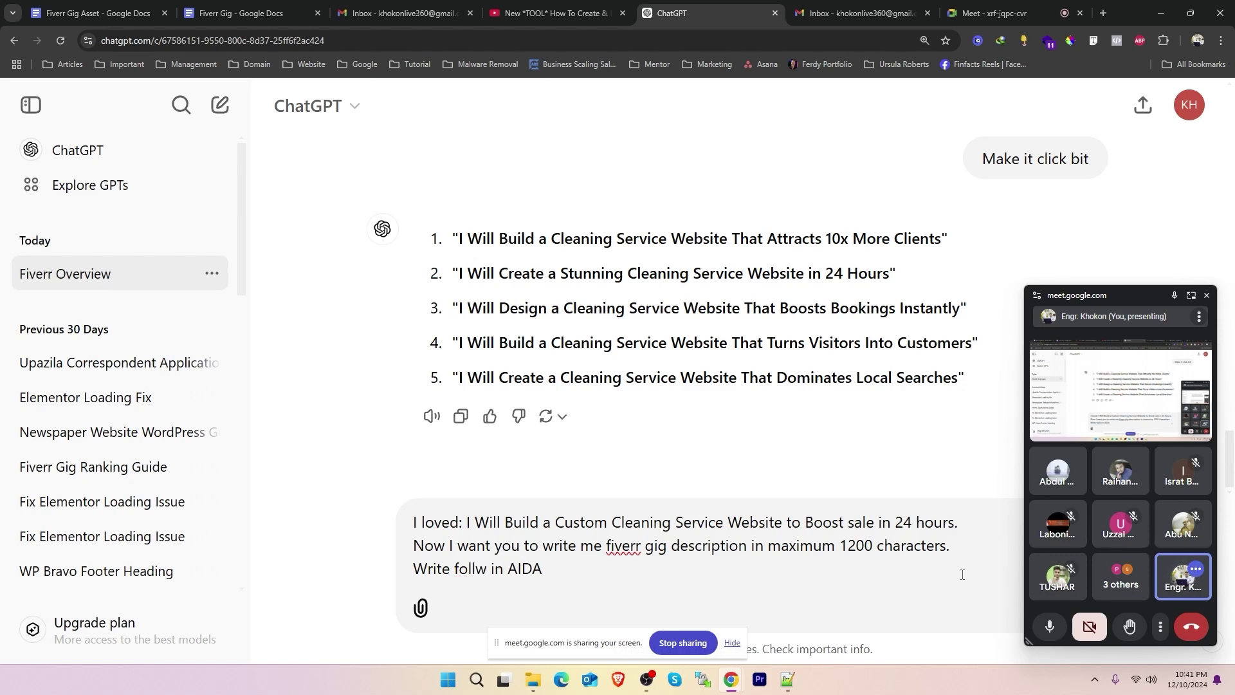
type("ng")
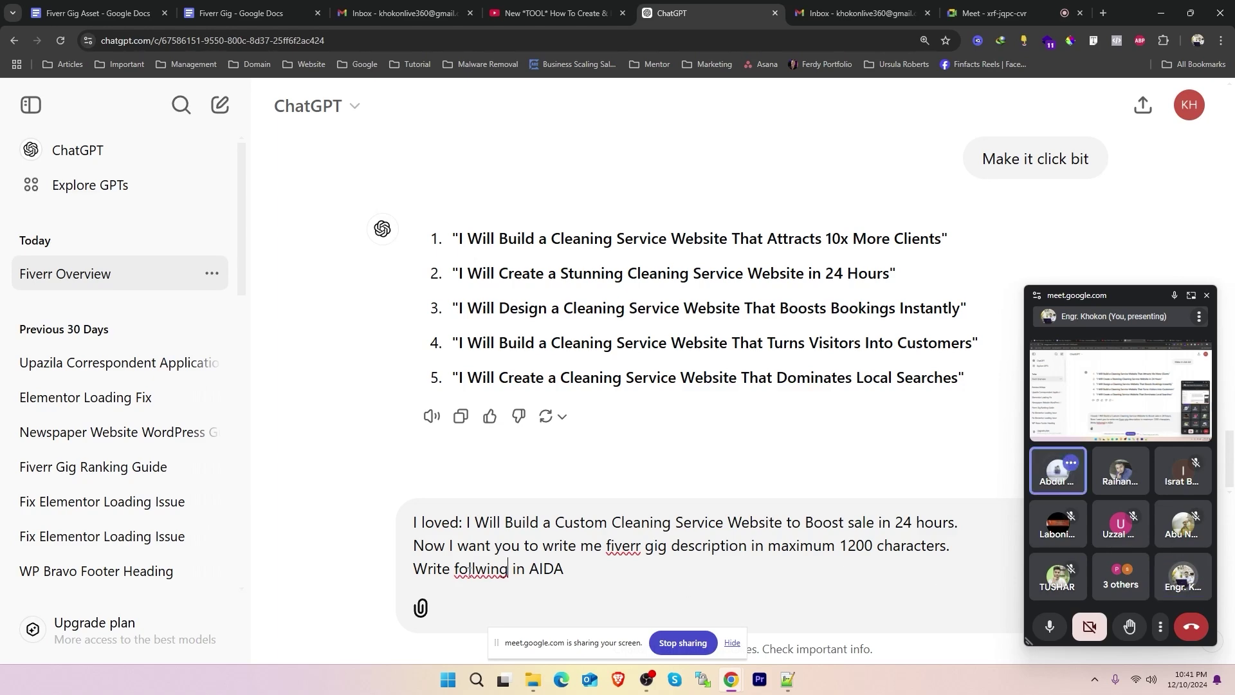
right_click(470, 569)
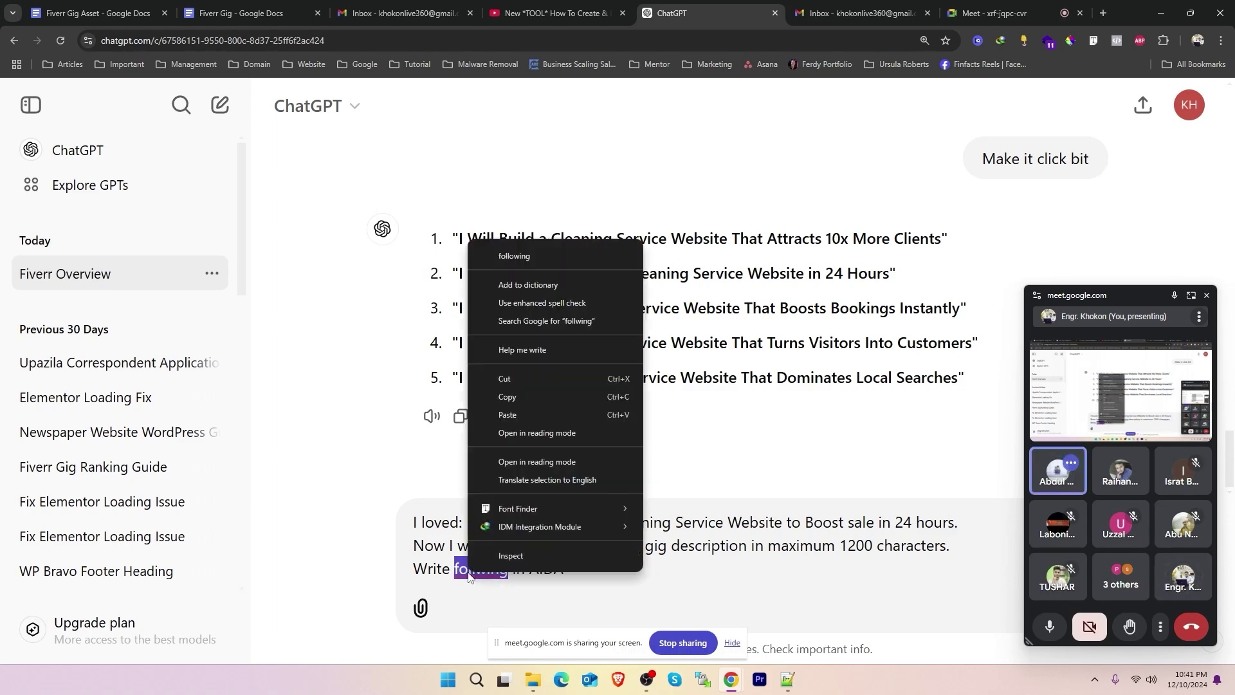
left_click(549, 257)
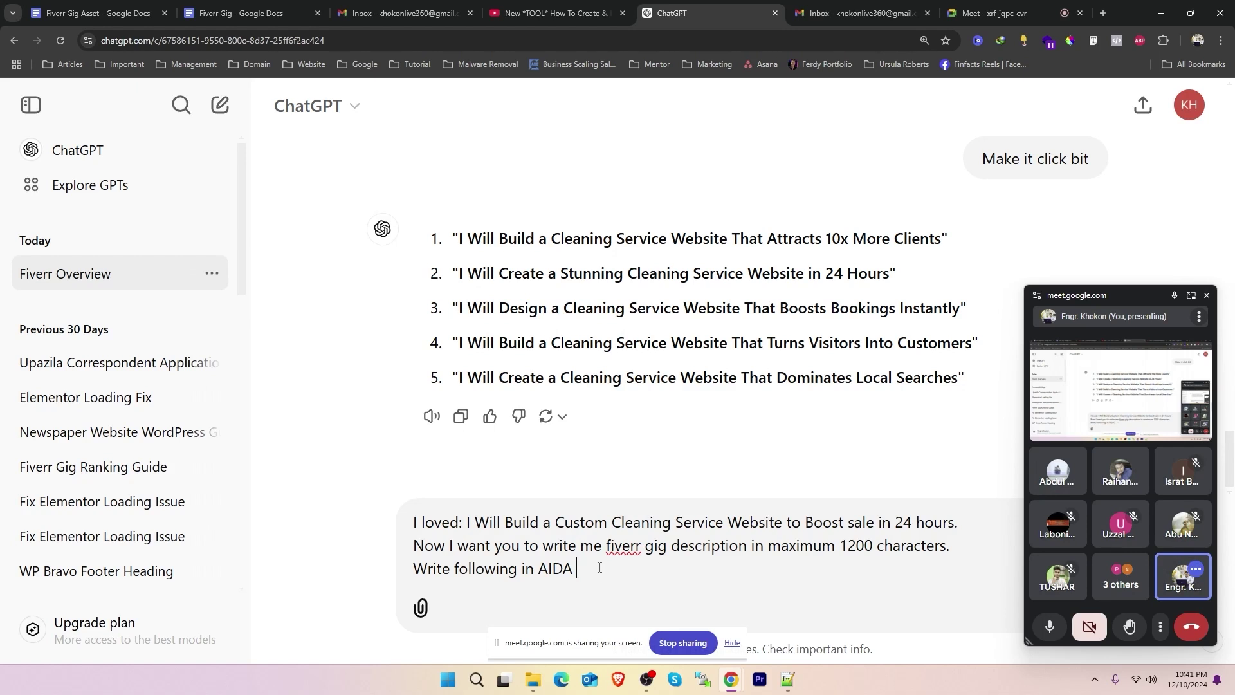
type("formula. ")
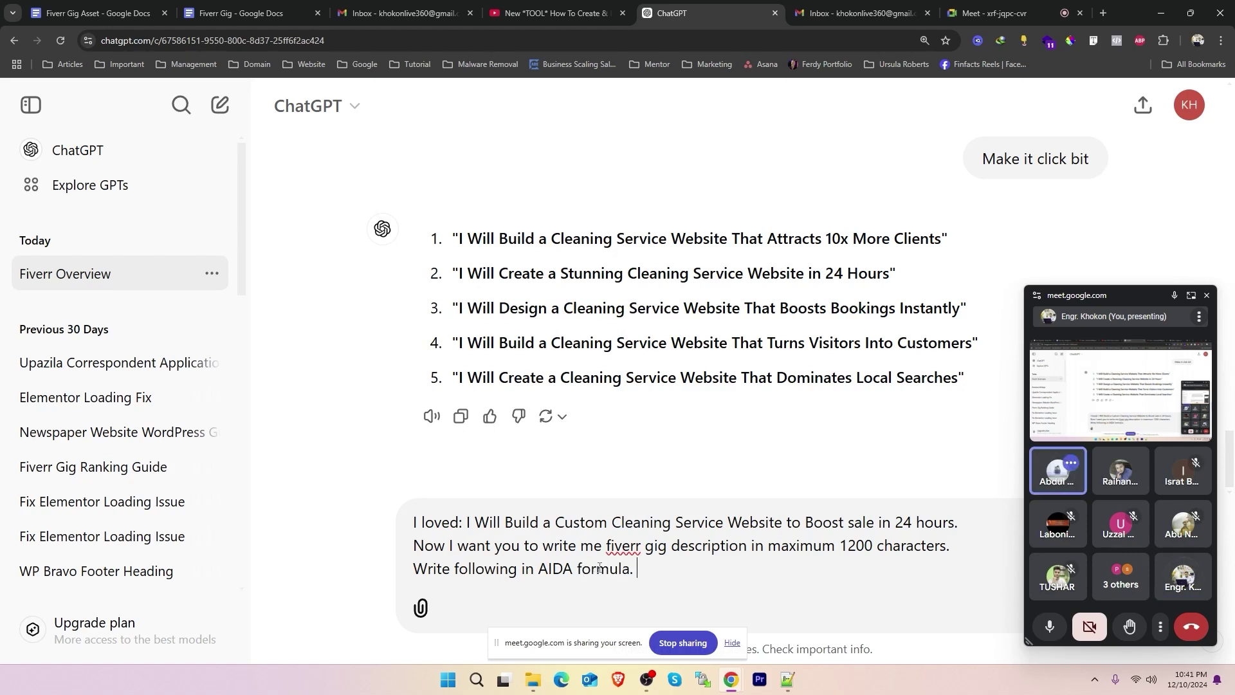
type("Gig description")
key("BackSpace")
key("BackSpace")
key("BackSpace")
key("BackSpace")
key("BackSpace")
key("BackSpace")
key("BackSpace")
key("BackSpace")
key("BackSpace")
key("BackSpace")
key("BackSpace")
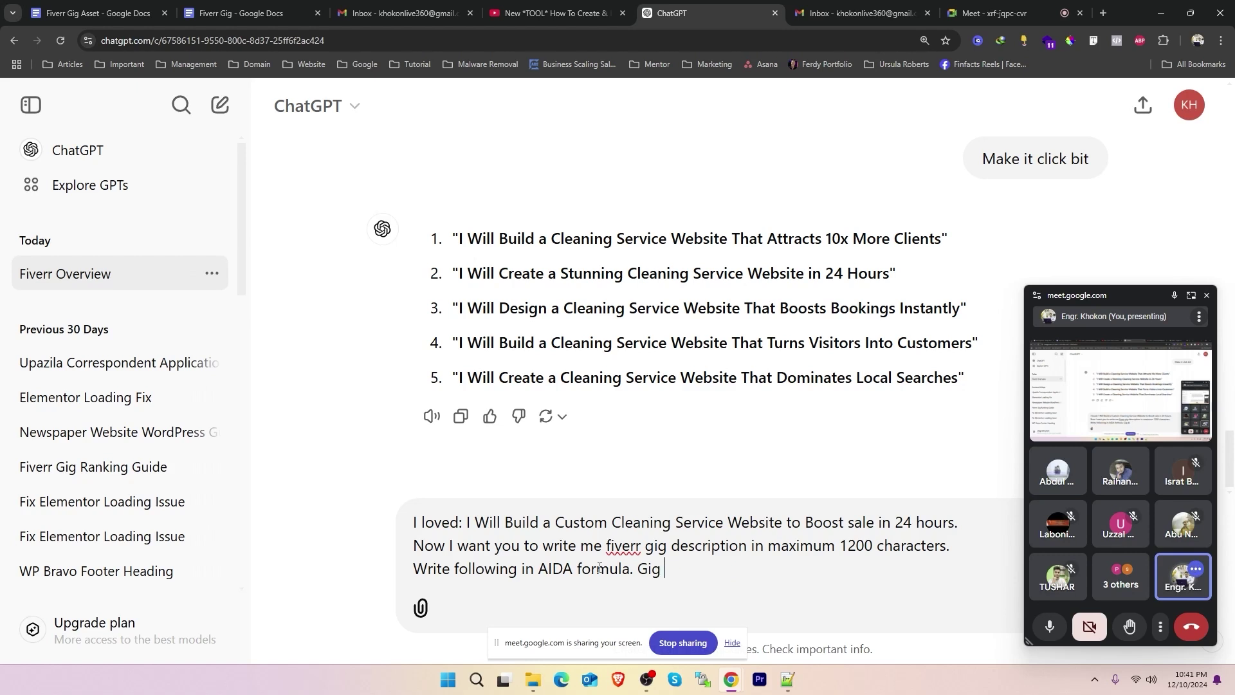
Start a new paragraph in the prompt, separated by a blank line, reading "My seed keywords are:"
key("shift+Return")
key("shift+Return")
type("My seed ke")
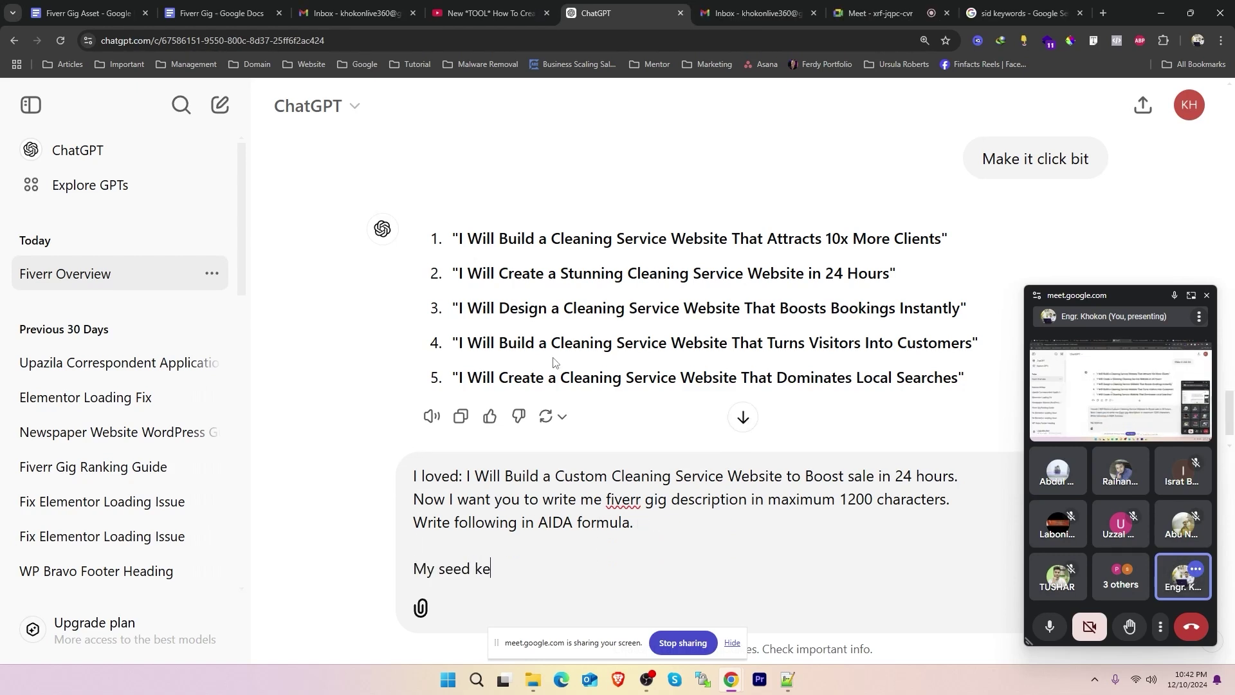
type("ywords are:")
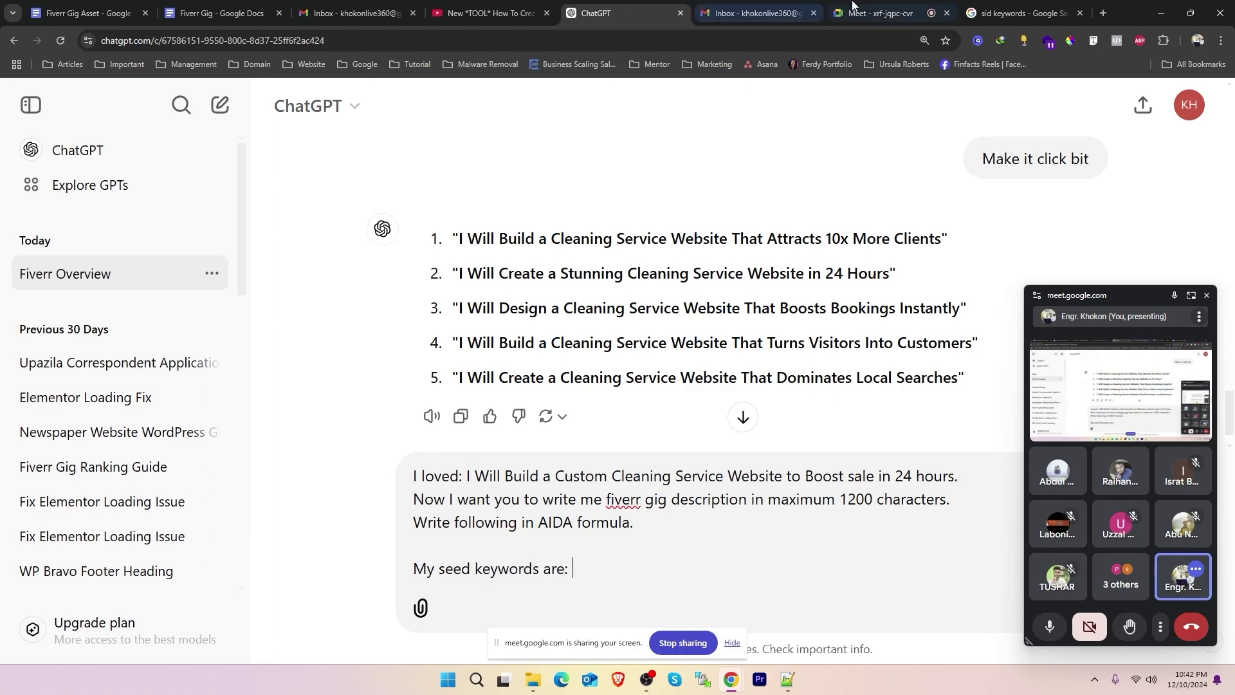
Copy the five cleaning keywords, from "House cleaning website" to "Room and maid service", from the meeting chat into the ChatGPT prompt
left_click(875, 12)
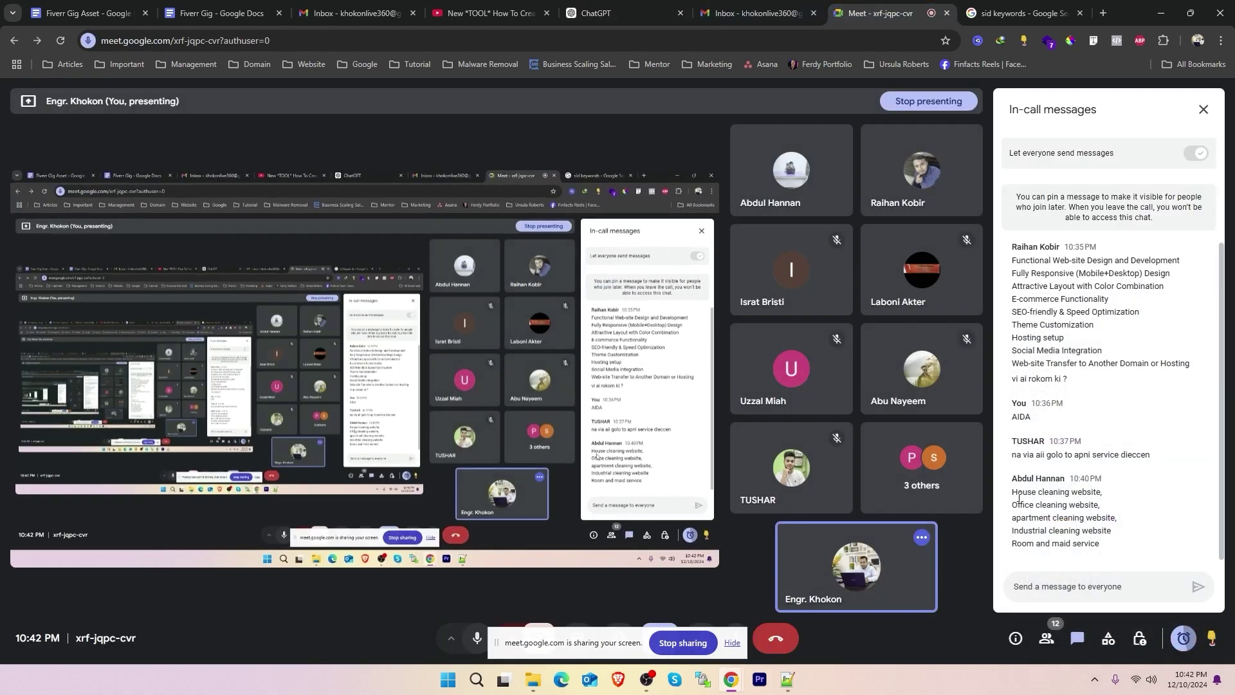
left_click_drag(1013, 492, 1102, 543)
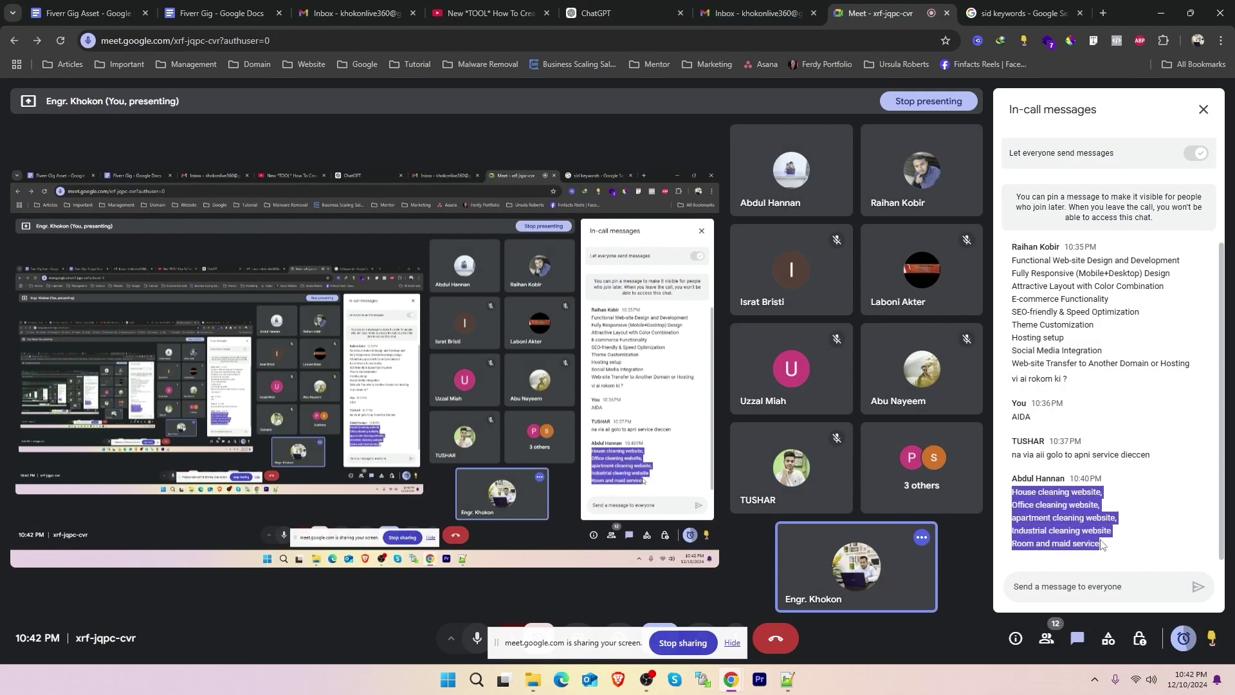
left_click(597, 18)
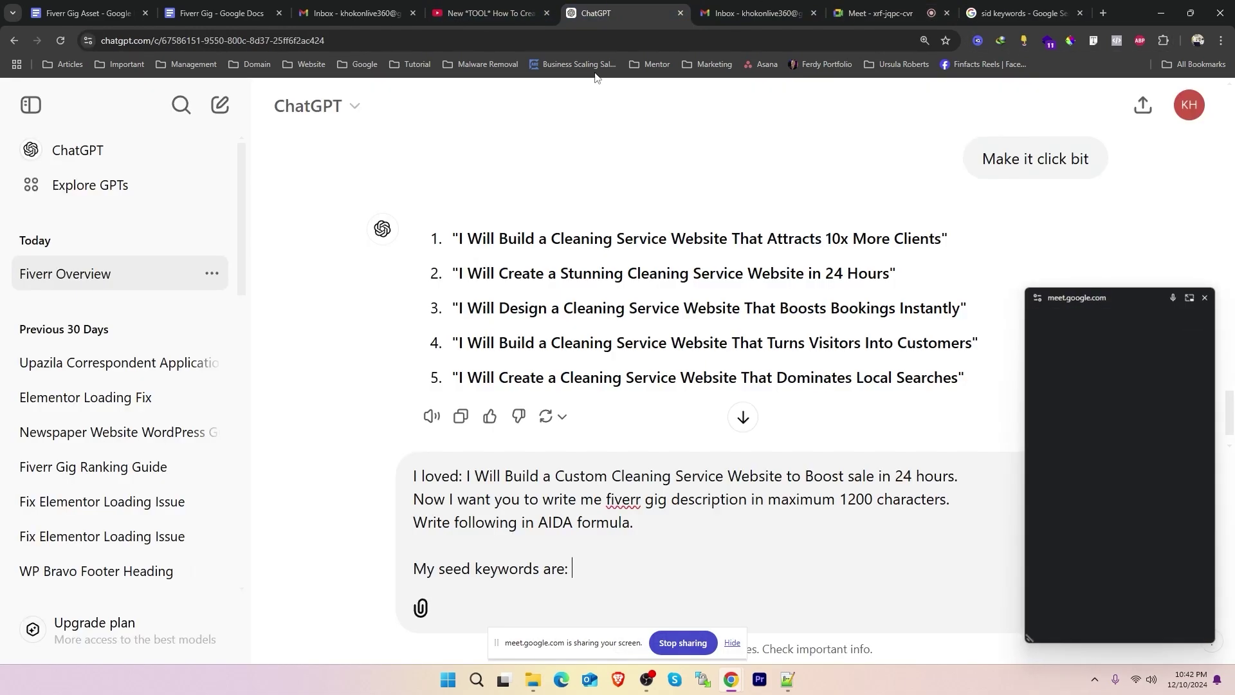
type("House cleaning website, Office cleaning website,")
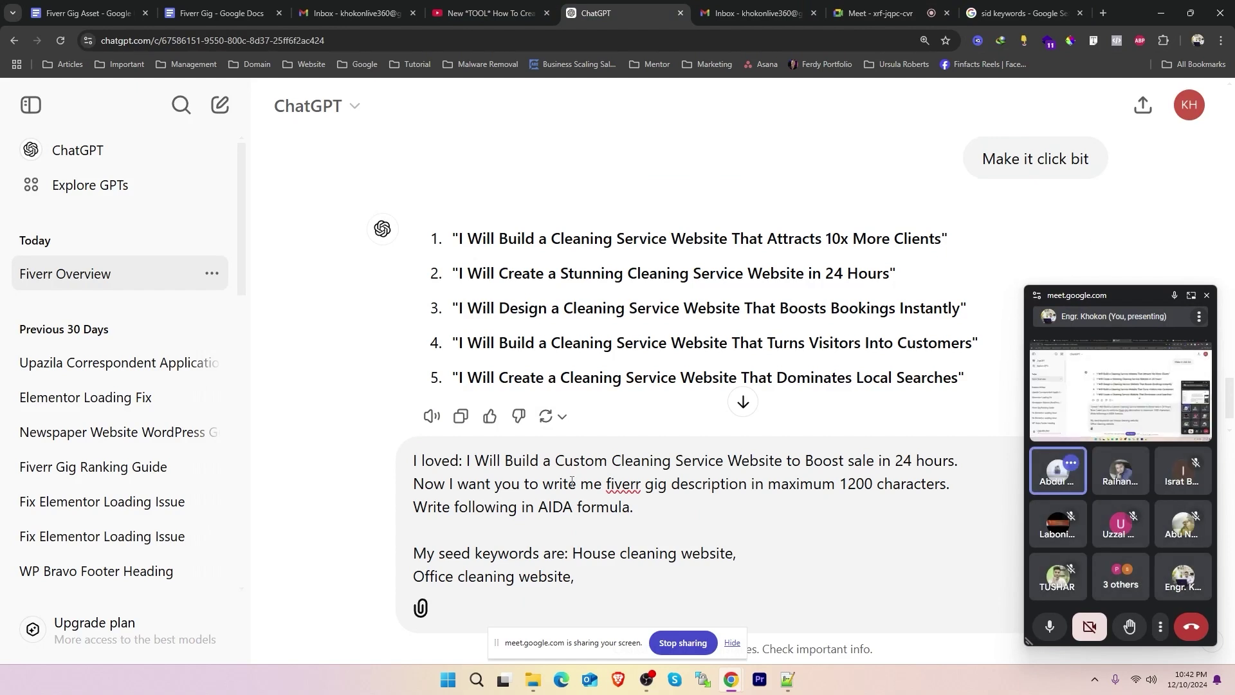
Add the closing line "Use those naturally." and put commas after "Room and maid service" and "Industrial cleaning website"
type("Use")
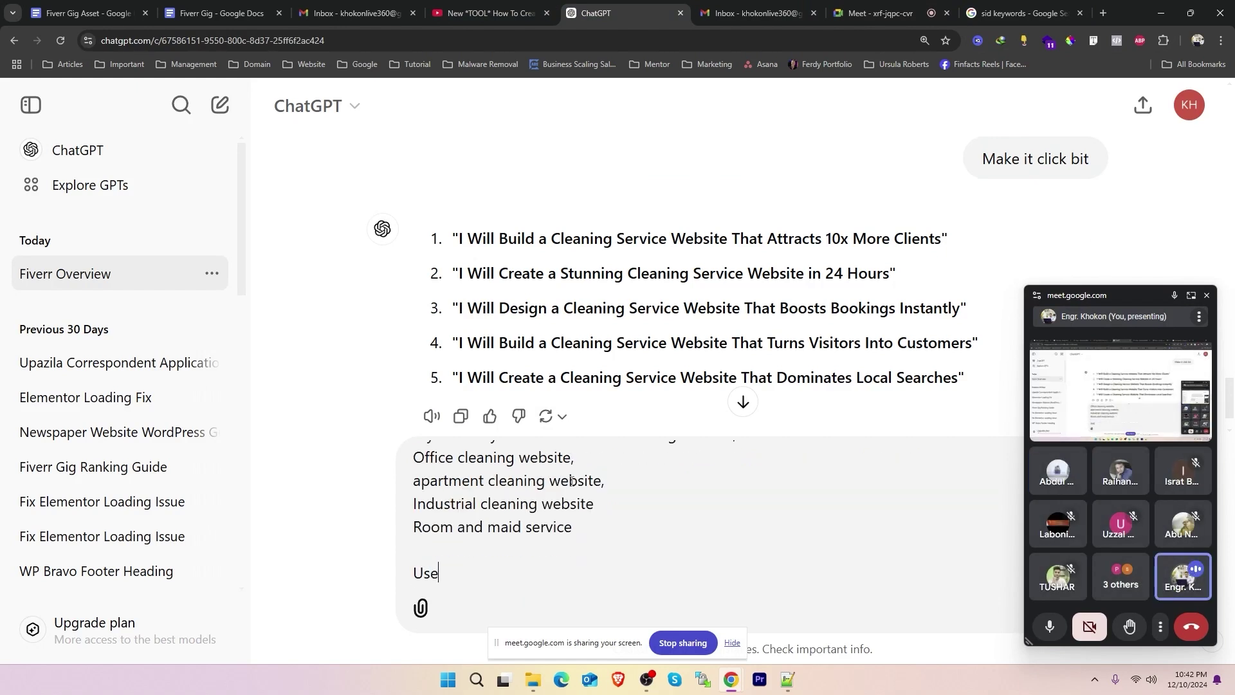
type(" those naturally.")
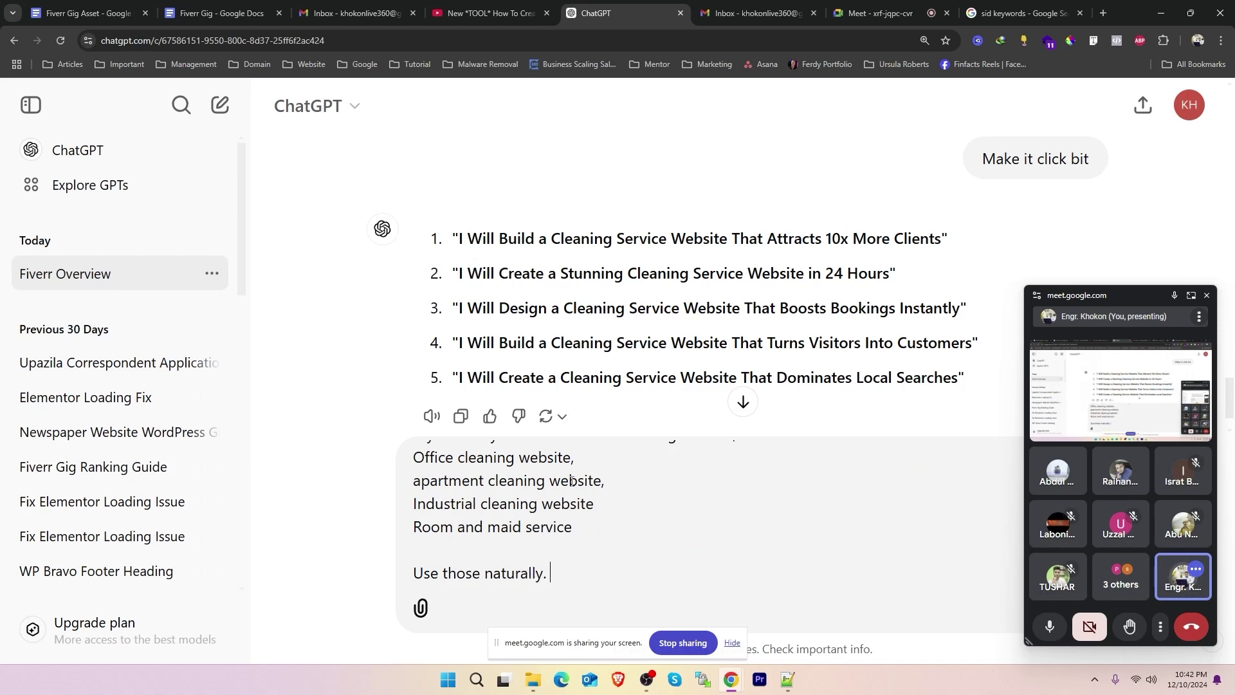
type(",")
left_click(613, 502)
type(",")
Insert "As title," at the beginning of the prompt, before "I loved:"
scroll(572, 525, "up", 1)
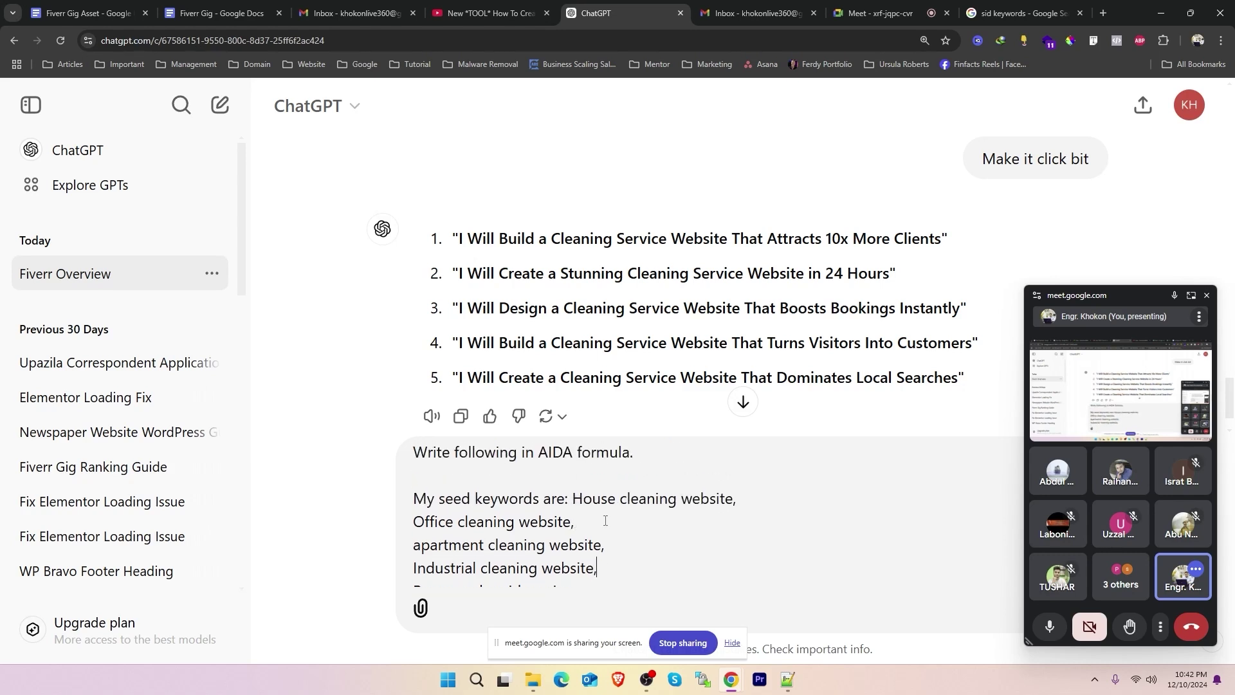
scroll(685, 521, "up", 1)
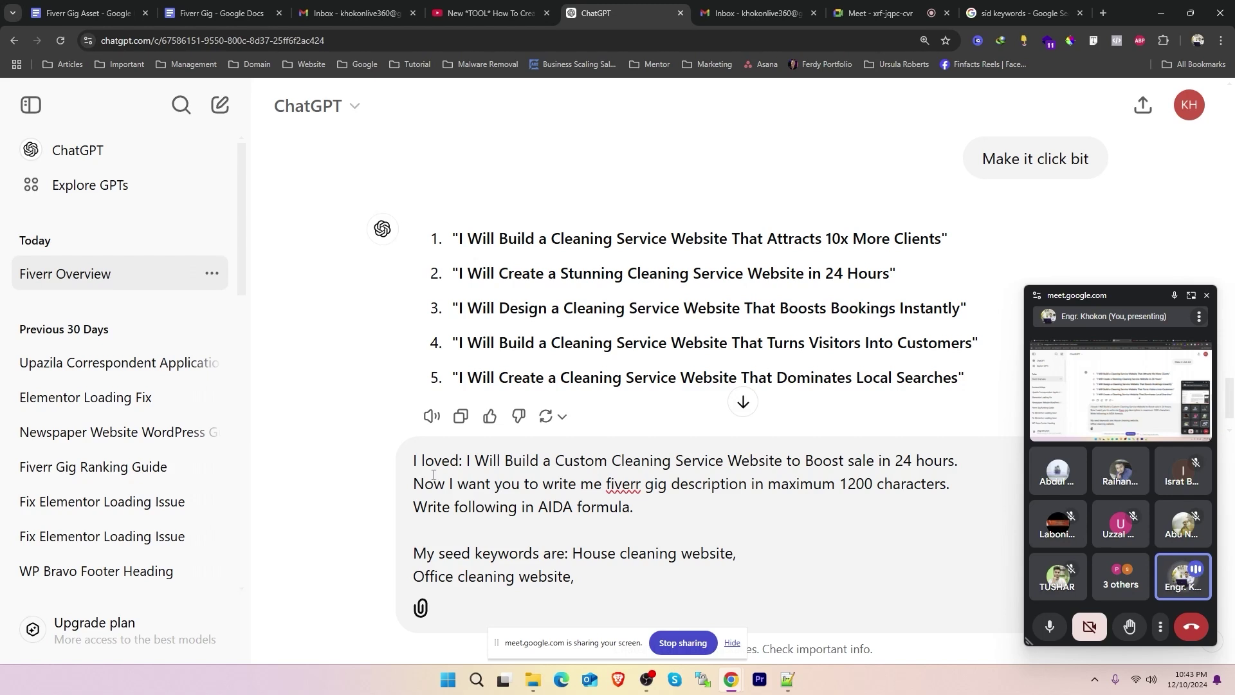
left_click(964, 461)
left_click(417, 462)
type("As a")
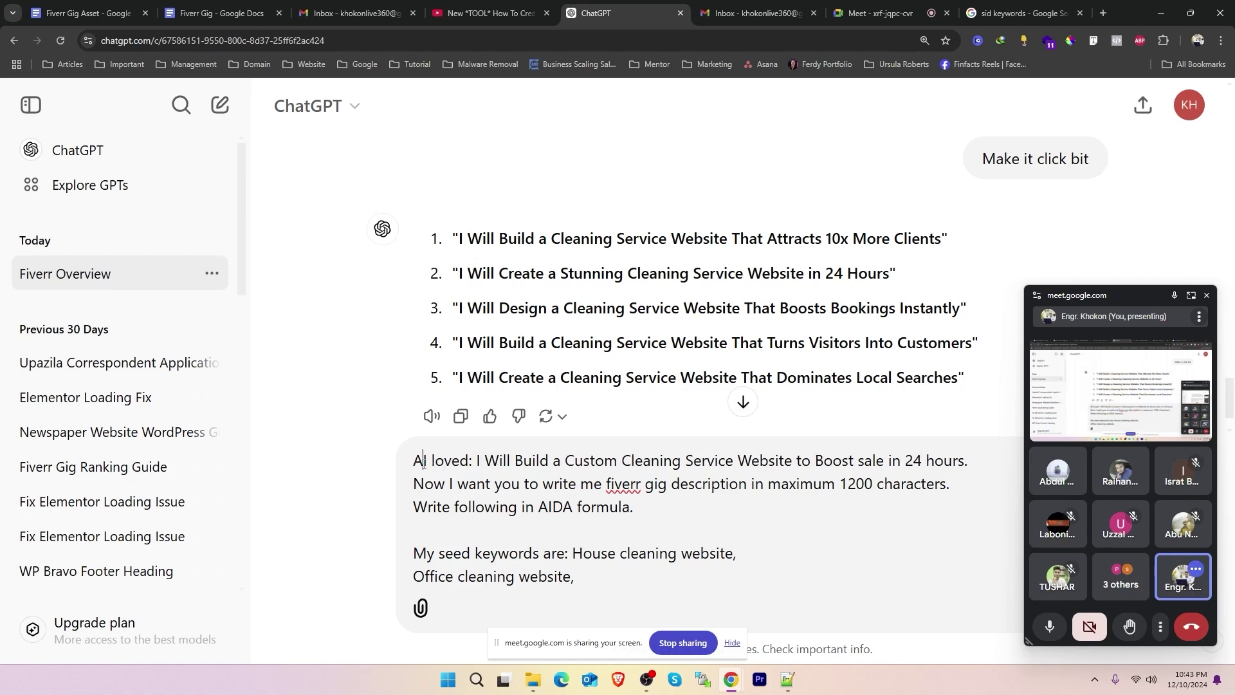
key("BackSpace")
type("title,")
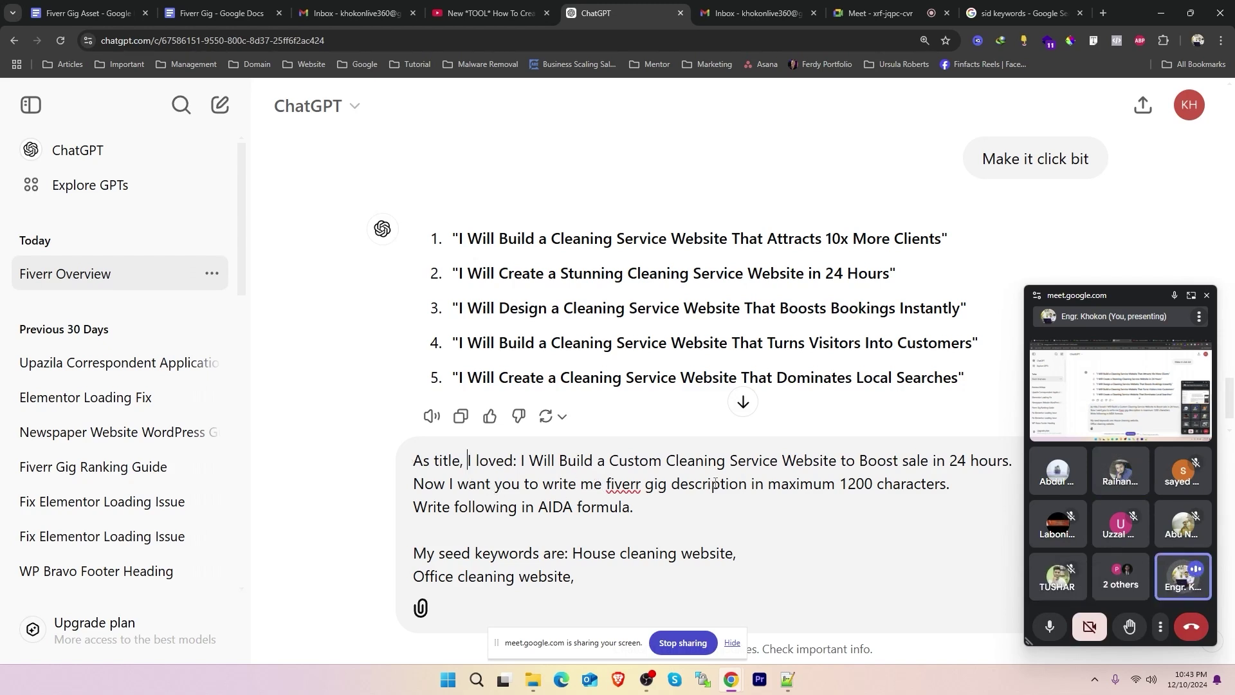
Check the prompt's character limit and keyword list, submit it, and view the beginning of the generated gig description
left_click_drag(950, 483, 727, 484)
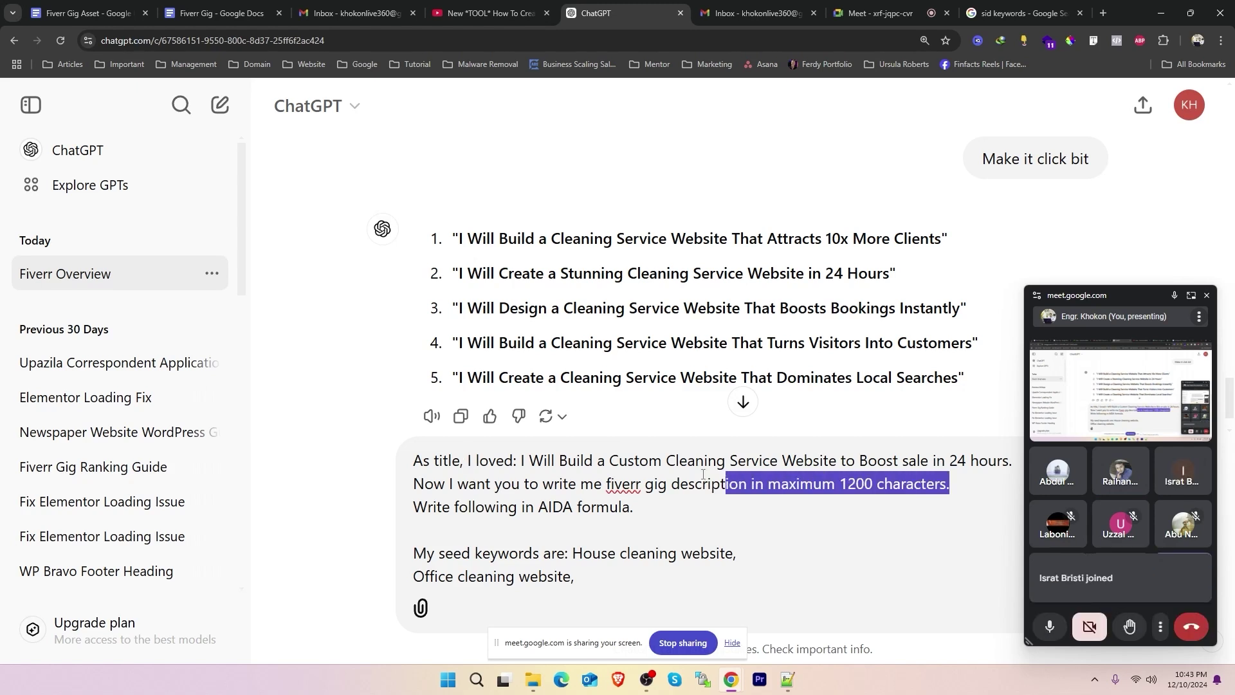
scroll(693, 464, "down", 1)
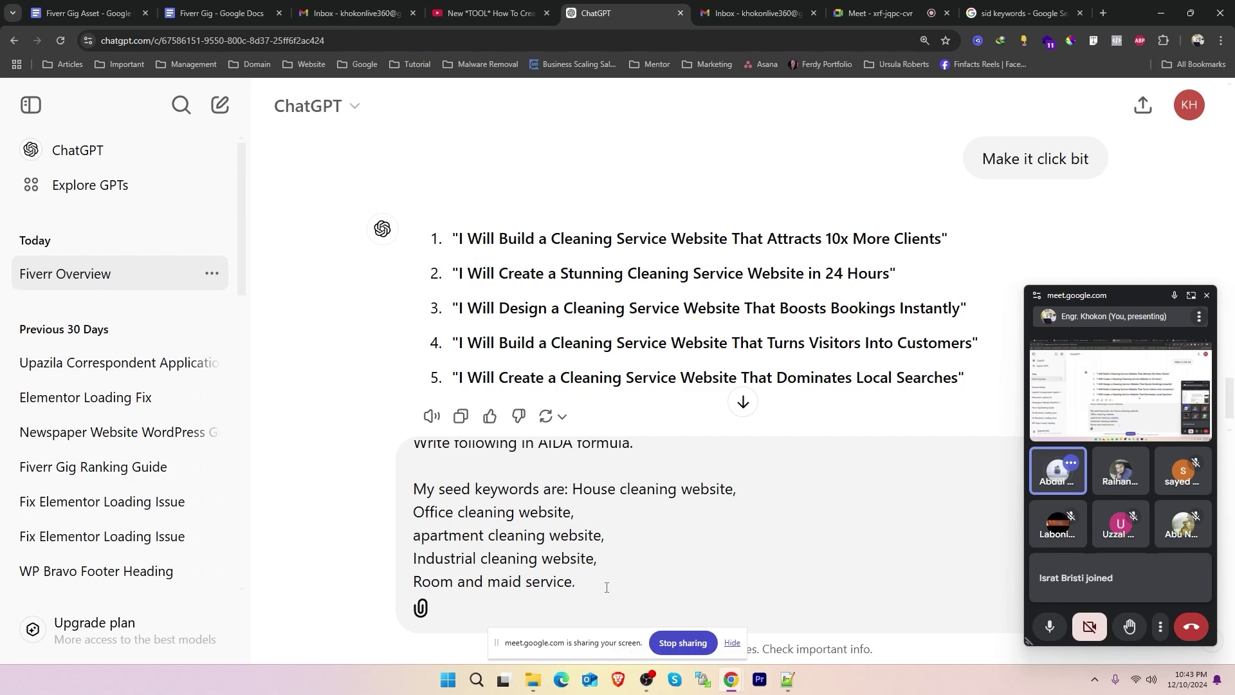
left_click_drag(603, 585, 469, 535)
scroll(590, 517, "down", 1)
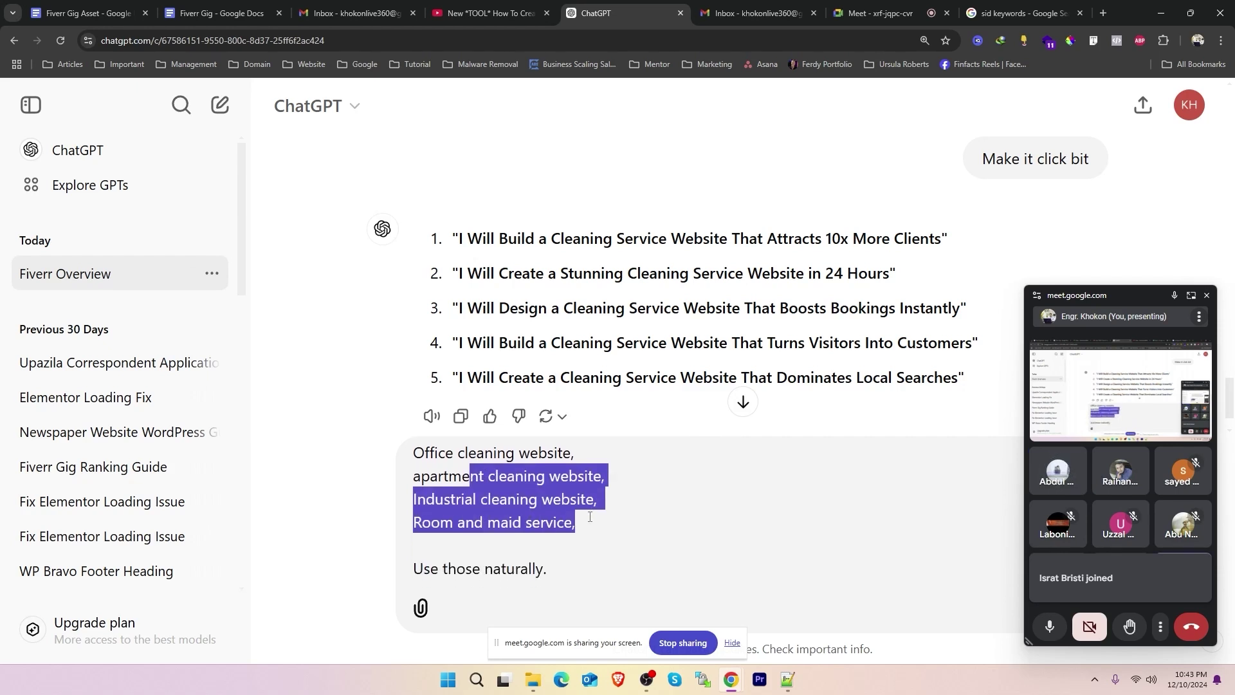
left_click(544, 575)
key("Return")
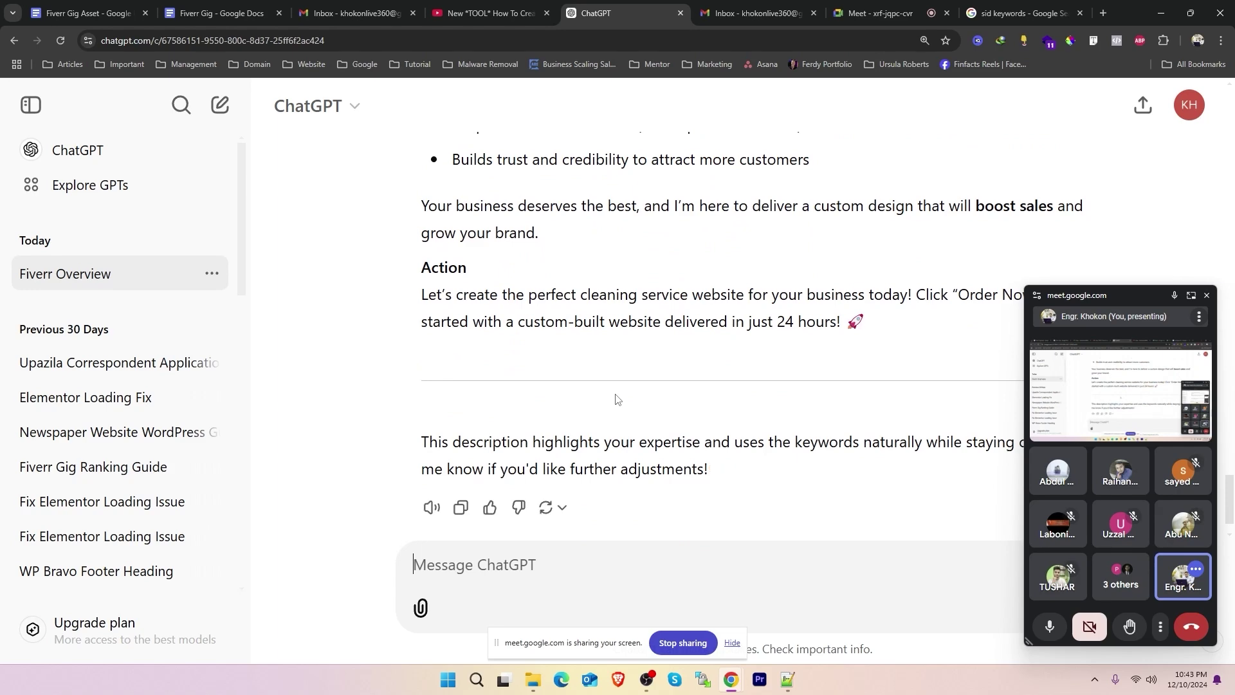
scroll(615, 396, "up", 10)
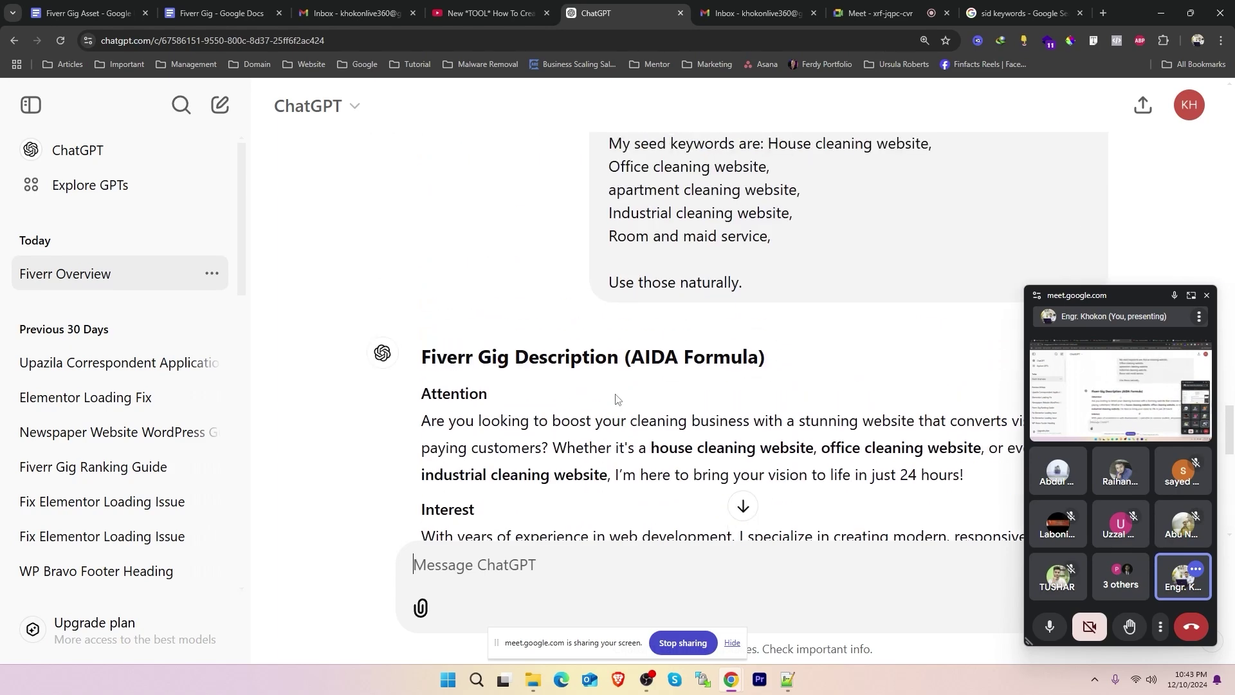
Examine how the generated gig description is divided into AIDA sections, starting with Attention and Interest
scroll(615, 395, "down", 2)
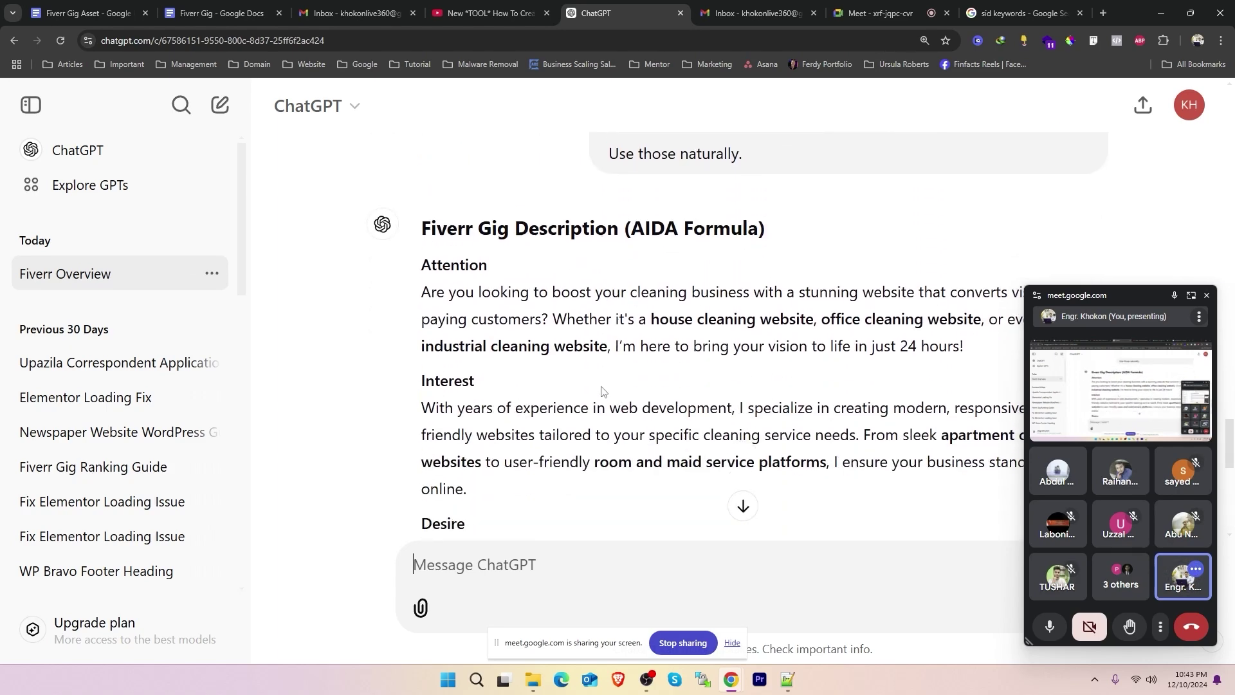
left_click_drag(493, 266, 424, 265)
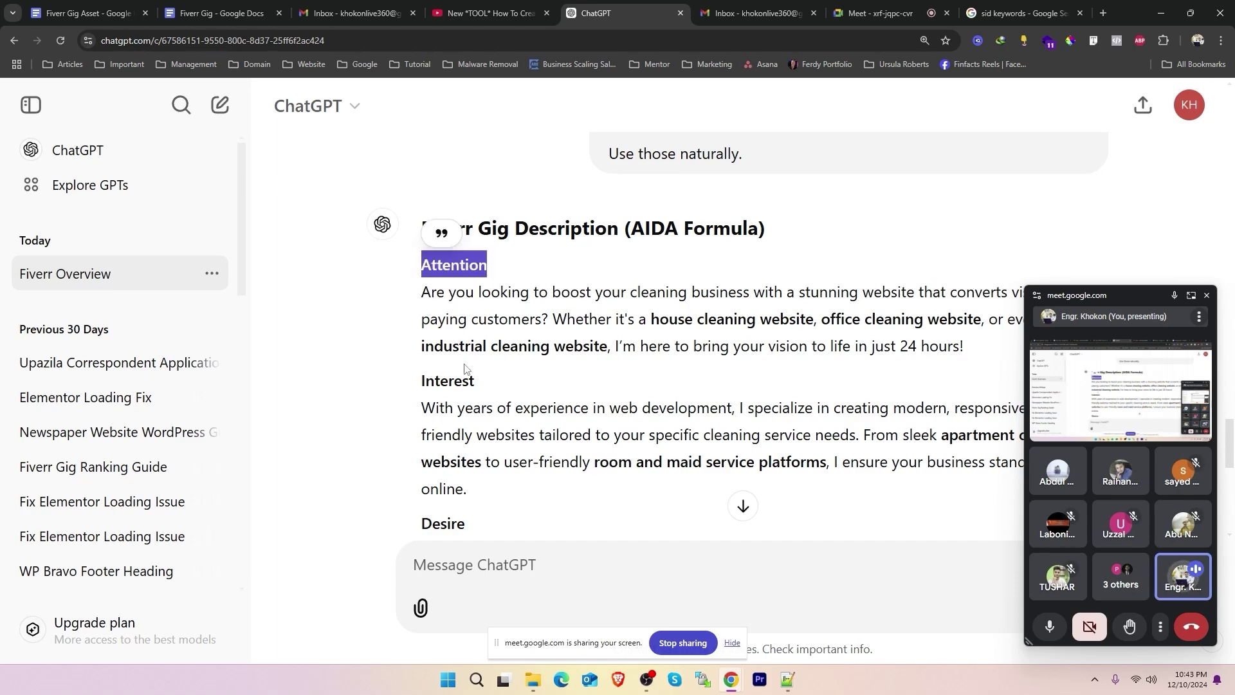
left_click_drag(482, 385, 420, 412)
scroll(471, 398, "down", 2)
scroll(483, 415, "down", 4)
scroll(744, 244, "up", 6)
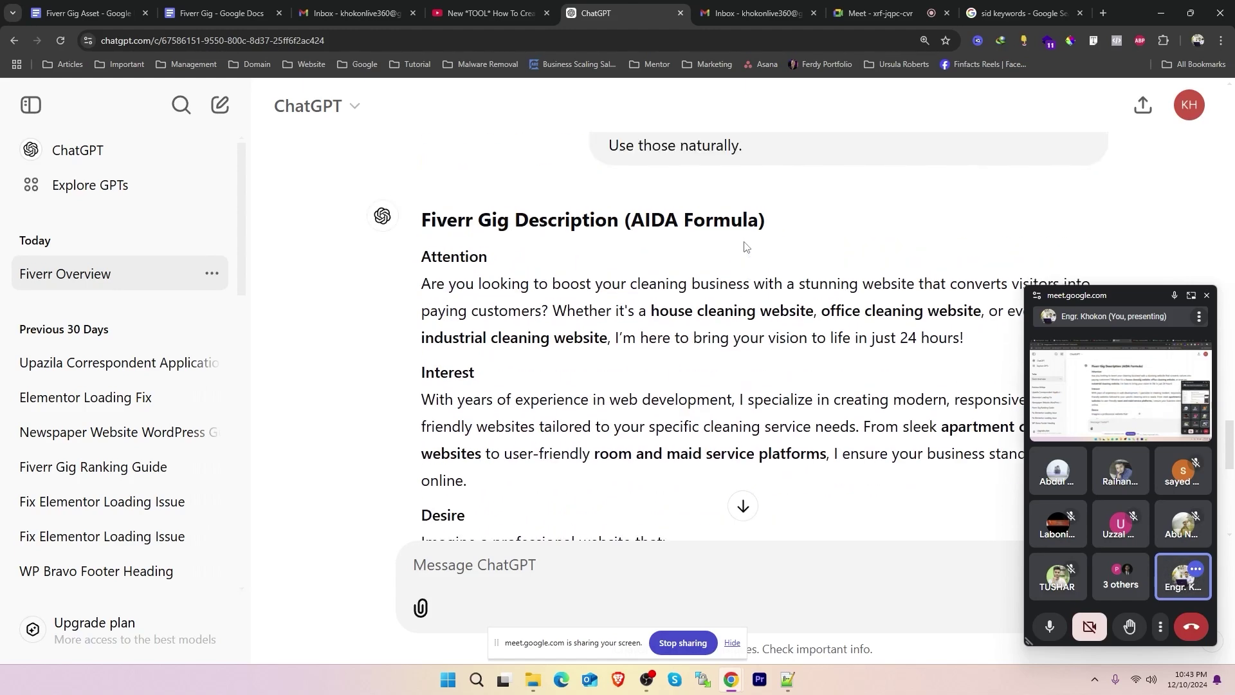
left_click_drag(488, 330, 420, 328)
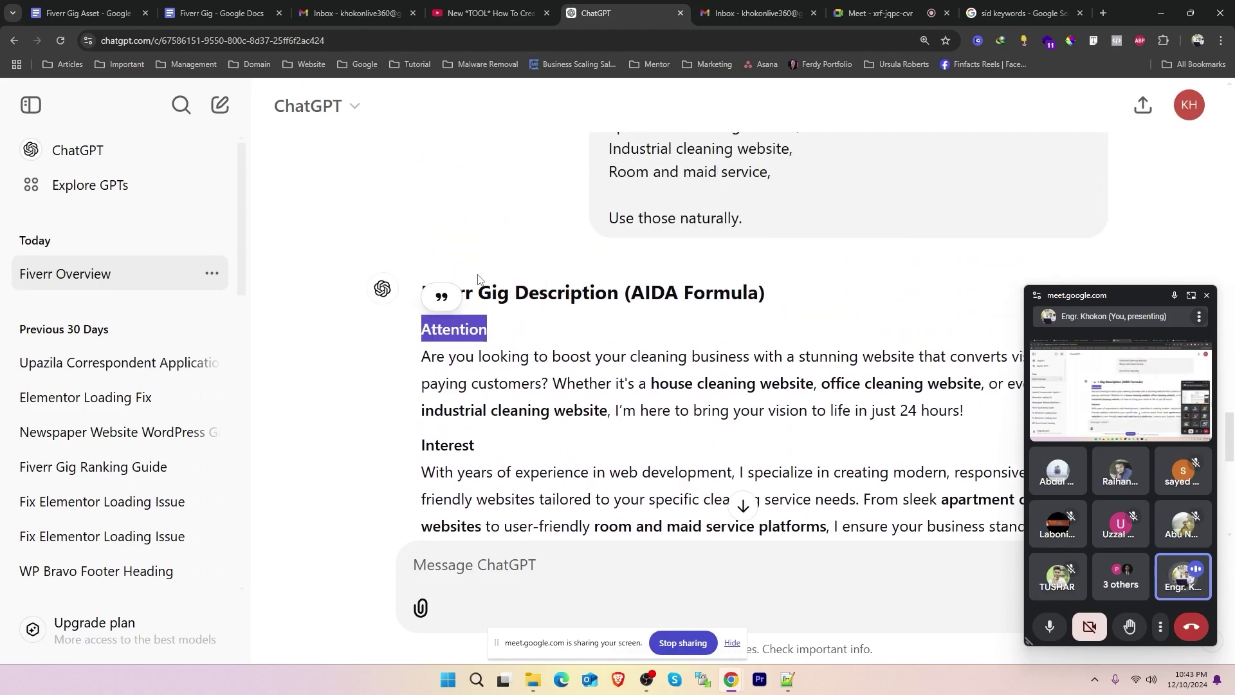
scroll(485, 276, "down", 1)
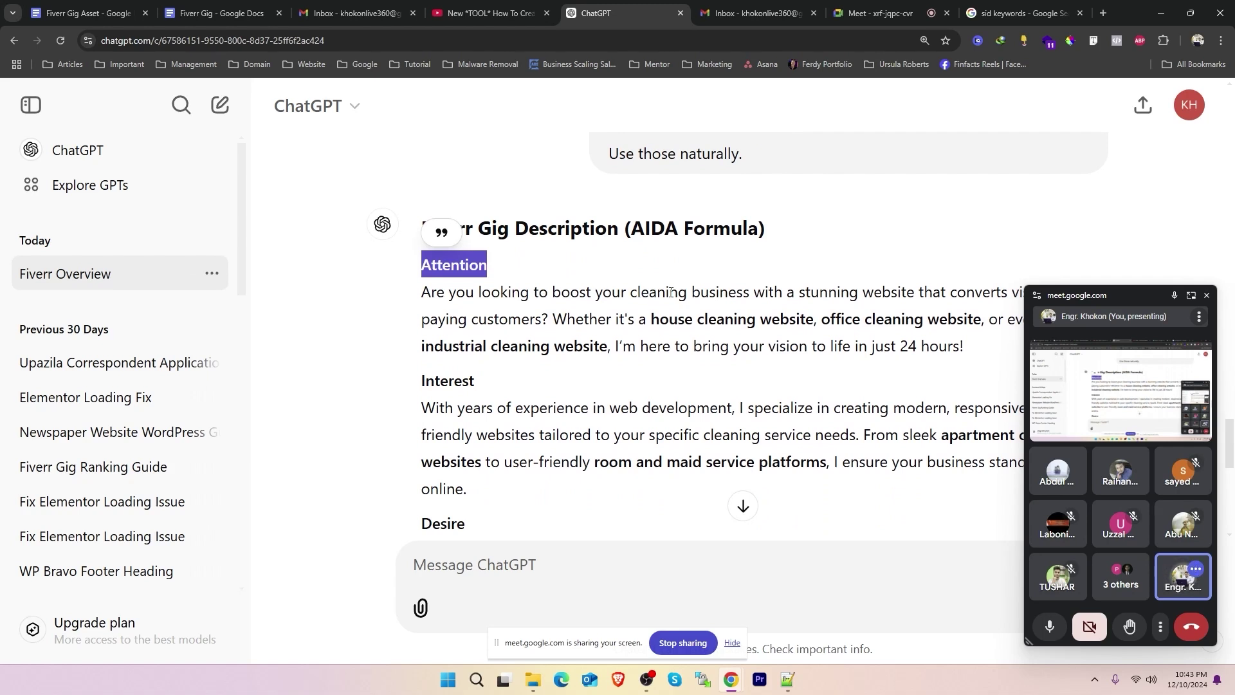
scroll(796, 293, "down", 1)
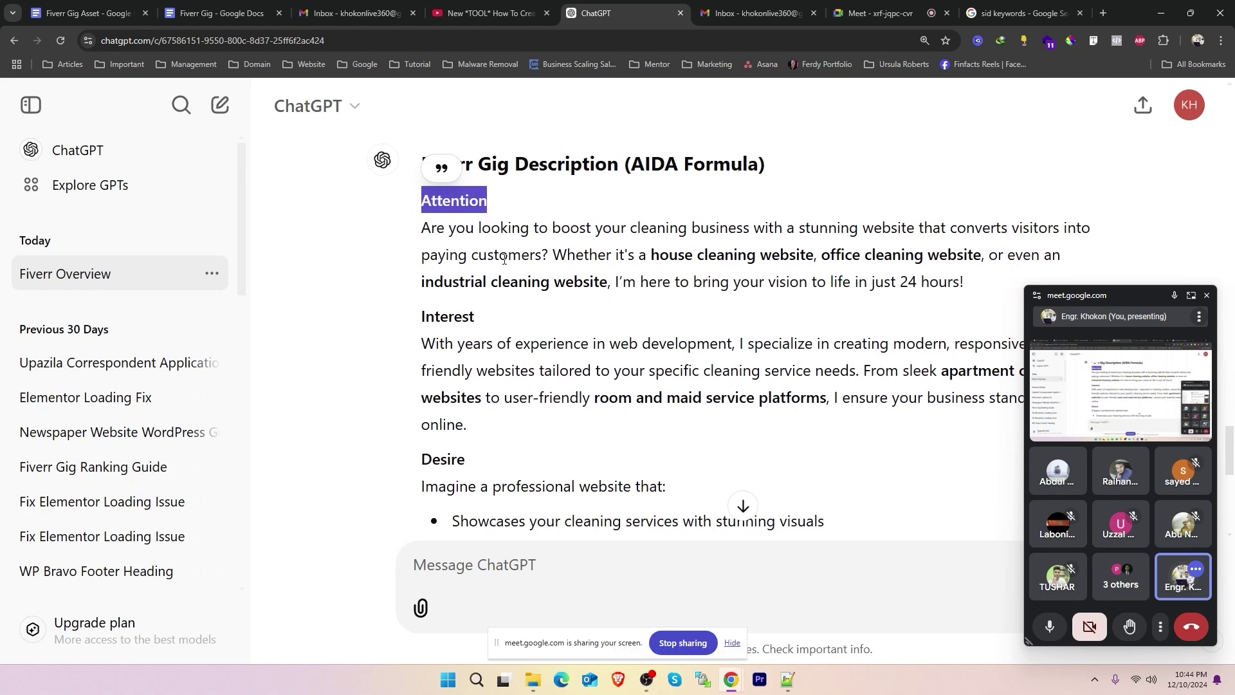
Read the Attention paragraph closely, including its opening question, the cleaning keywords and the "24 hours!" promise
left_click_drag(548, 255, 420, 217)
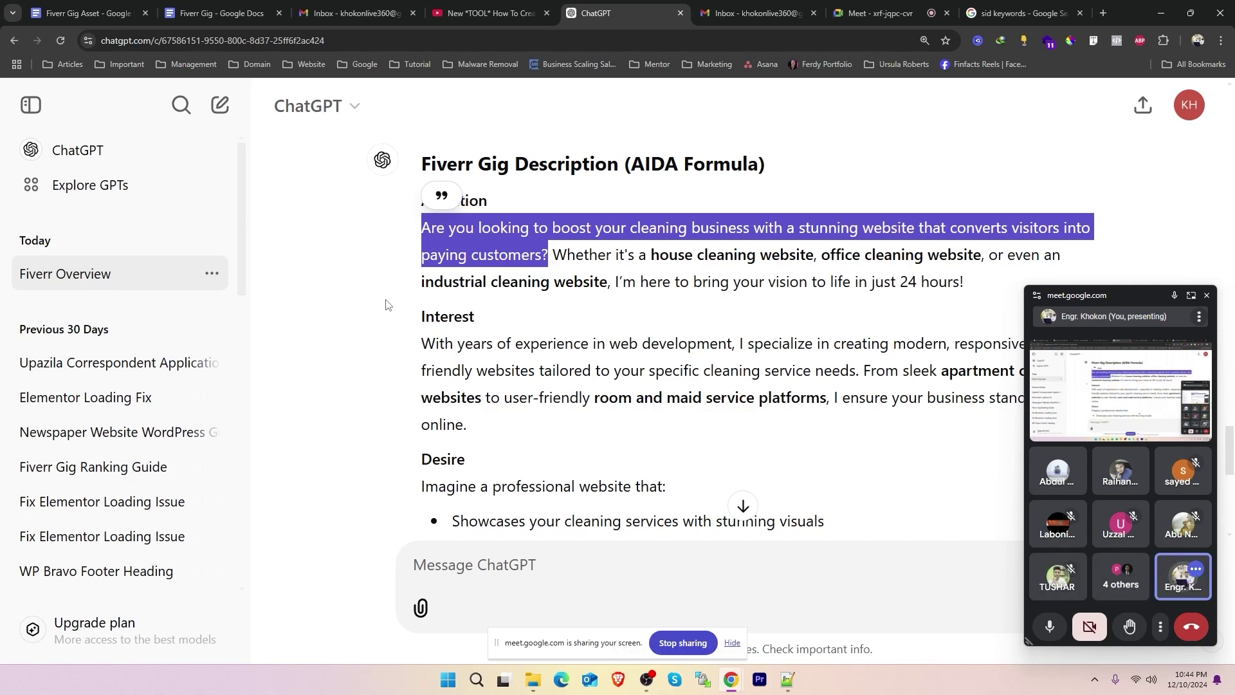
left_click_drag(552, 253, 989, 254)
left_click(567, 260)
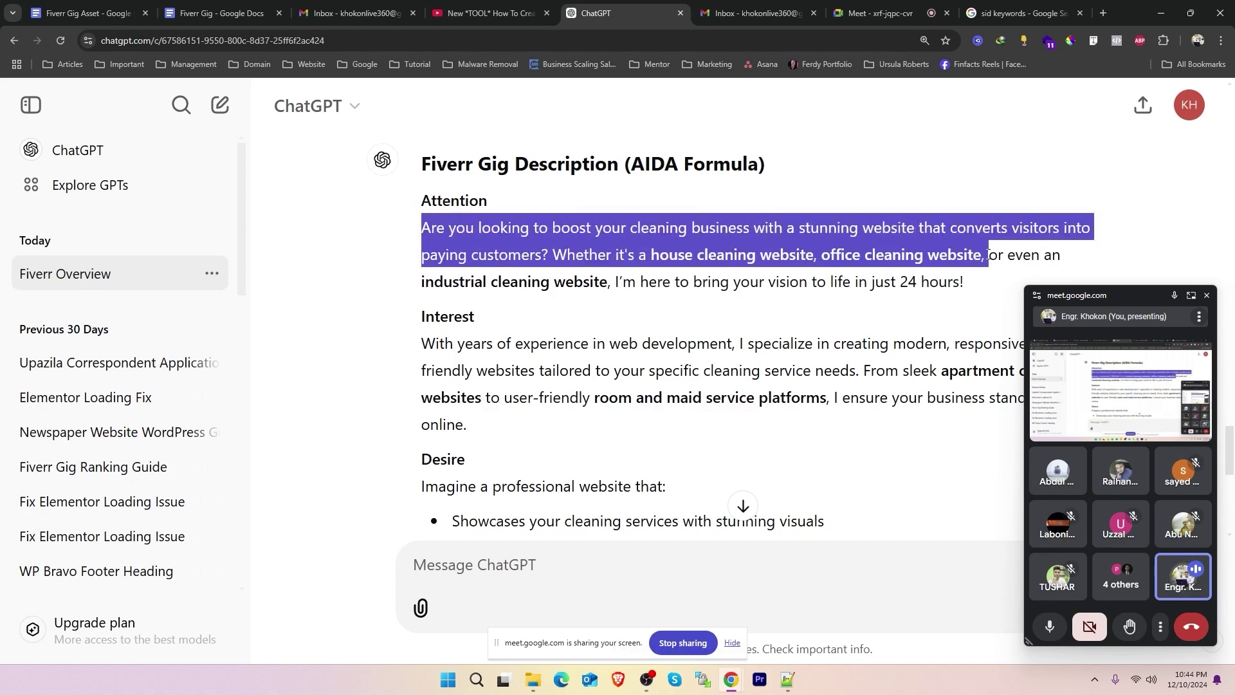
left_click(846, 260)
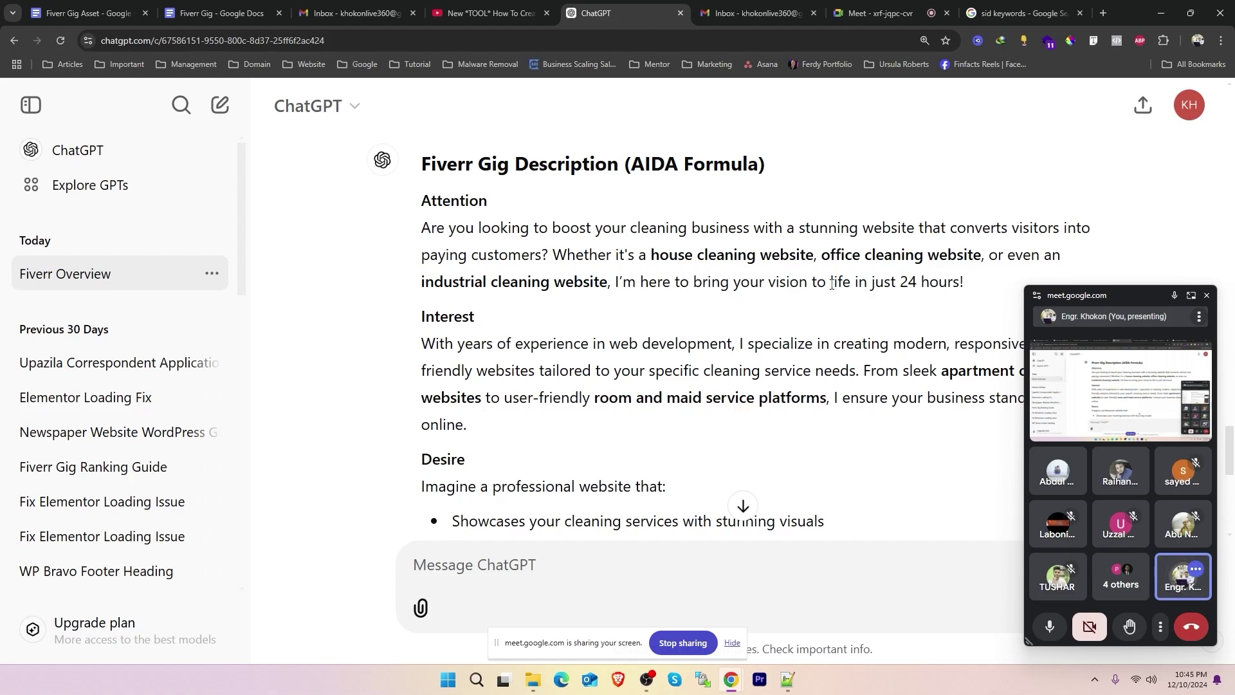
left_click_drag(970, 287, 411, 236)
left_click(858, 278)
left_click_drag(902, 281, 964, 281)
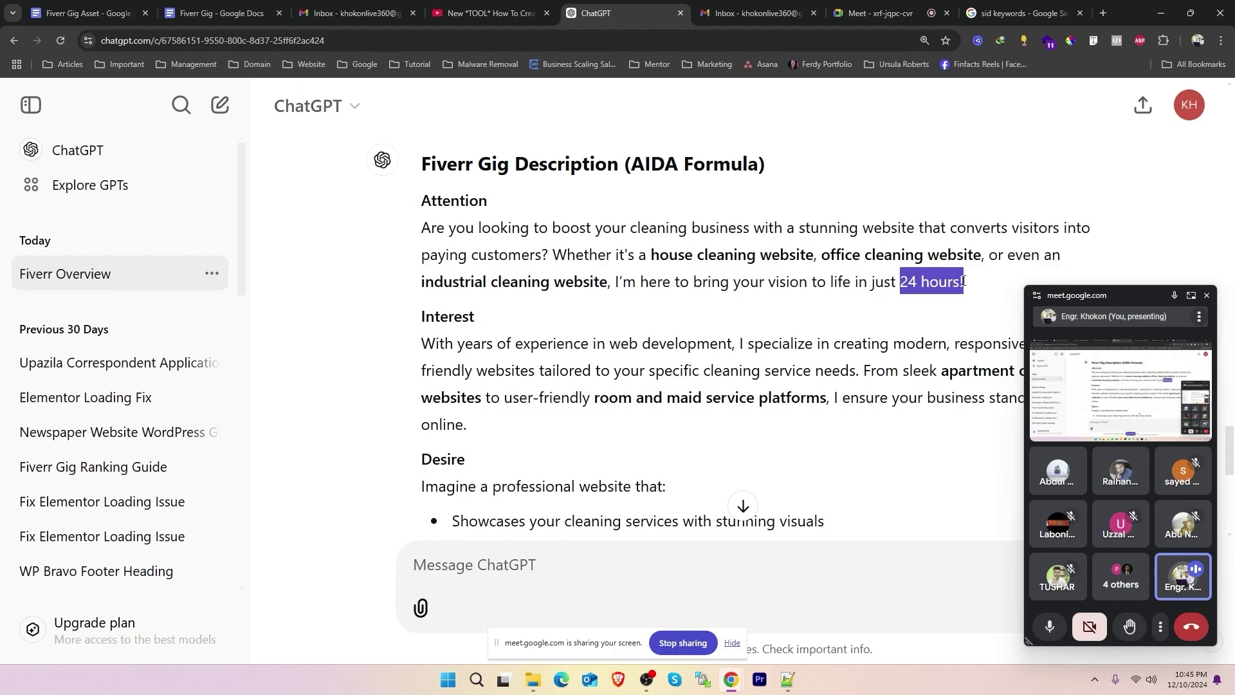
left_click(963, 281)
Compare the "24 hours" wording in the prompt's gig title with the generated Attention paragraph
scroll(744, 227, "up", 5)
scroll(744, 227, "up", 2)
scroll(706, 242, "down", 2)
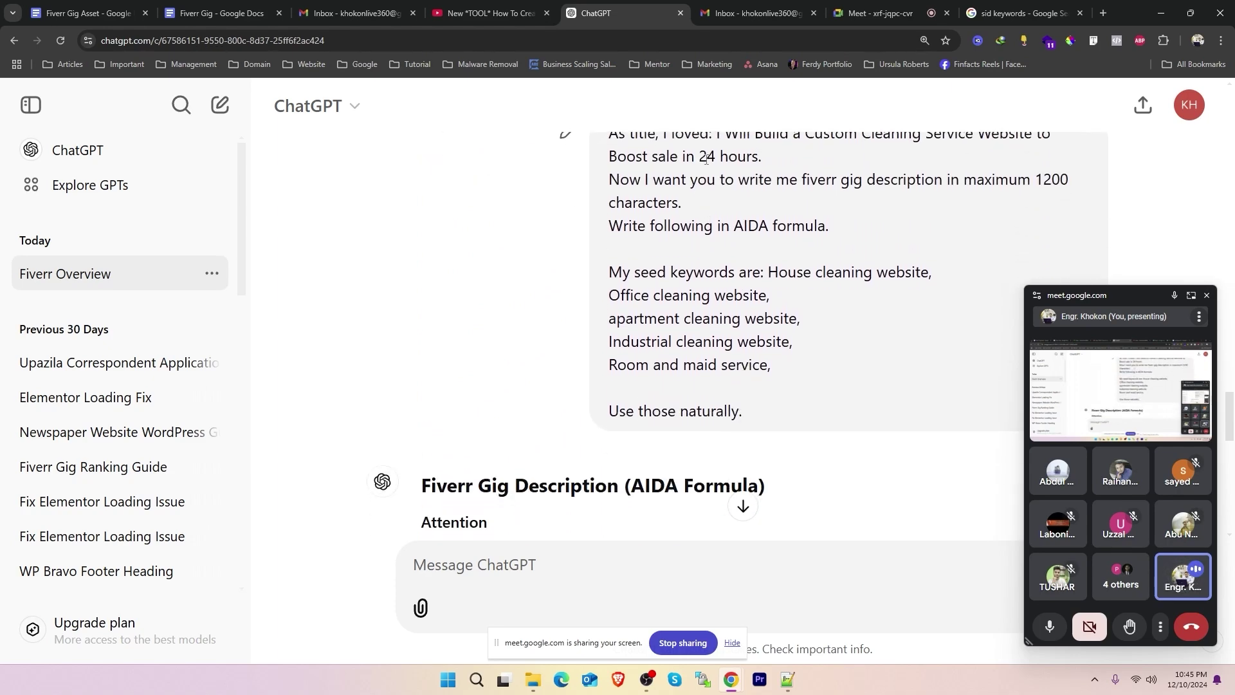
left_click_drag(701, 156, 743, 163)
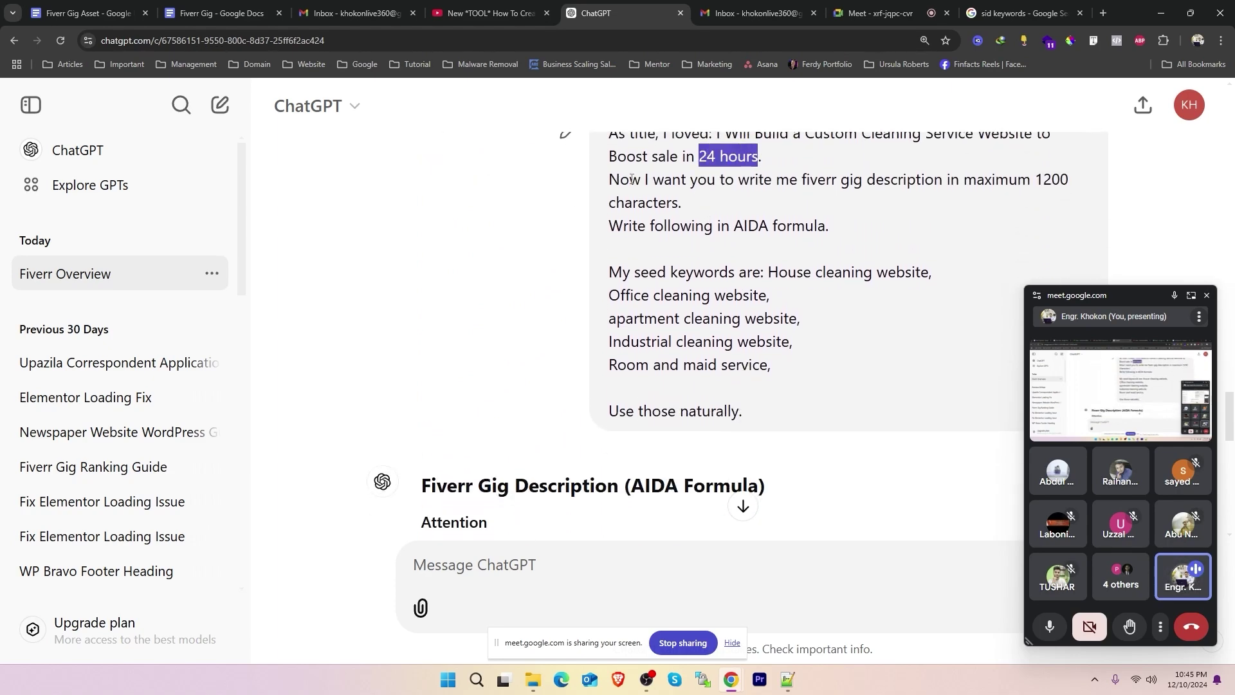
scroll(632, 180, "down", 5)
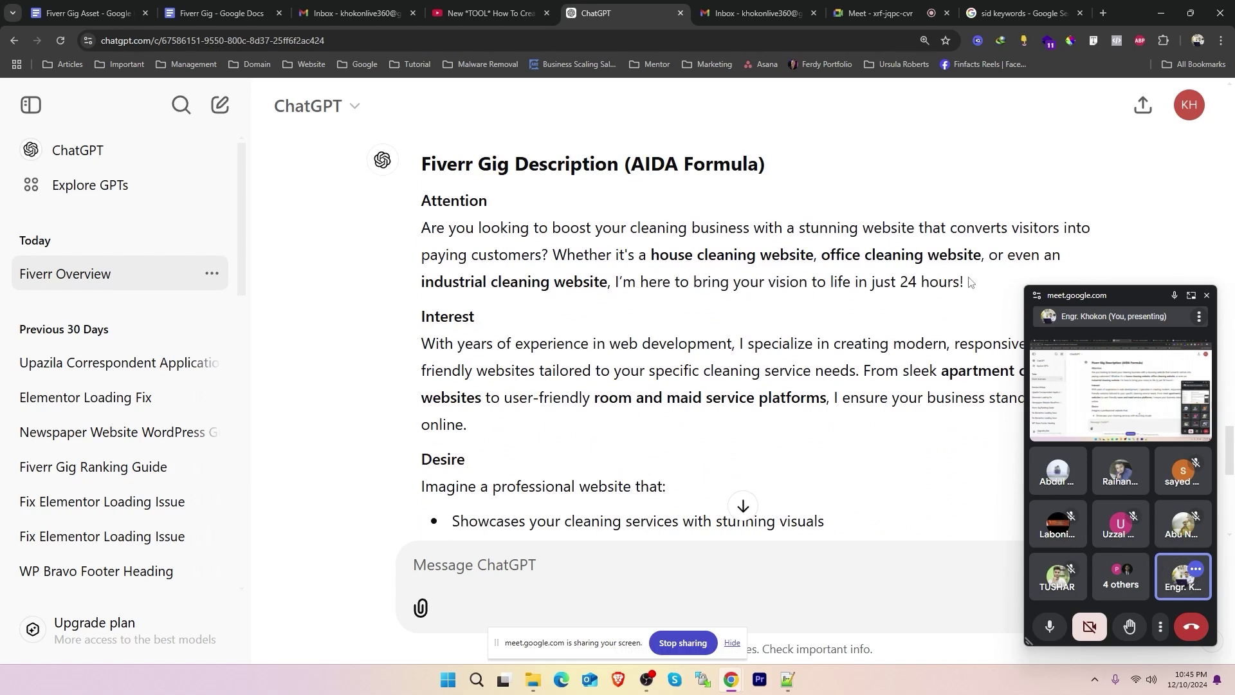
left_click_drag(967, 281, 431, 227)
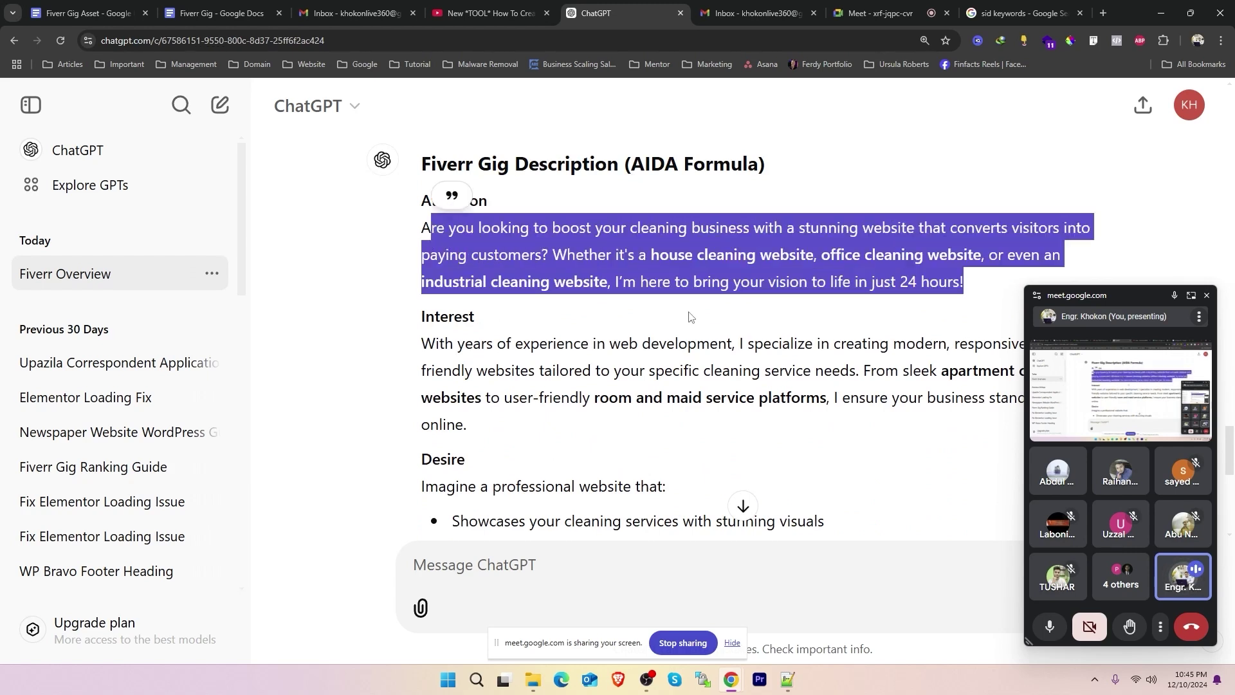
left_click(667, 280)
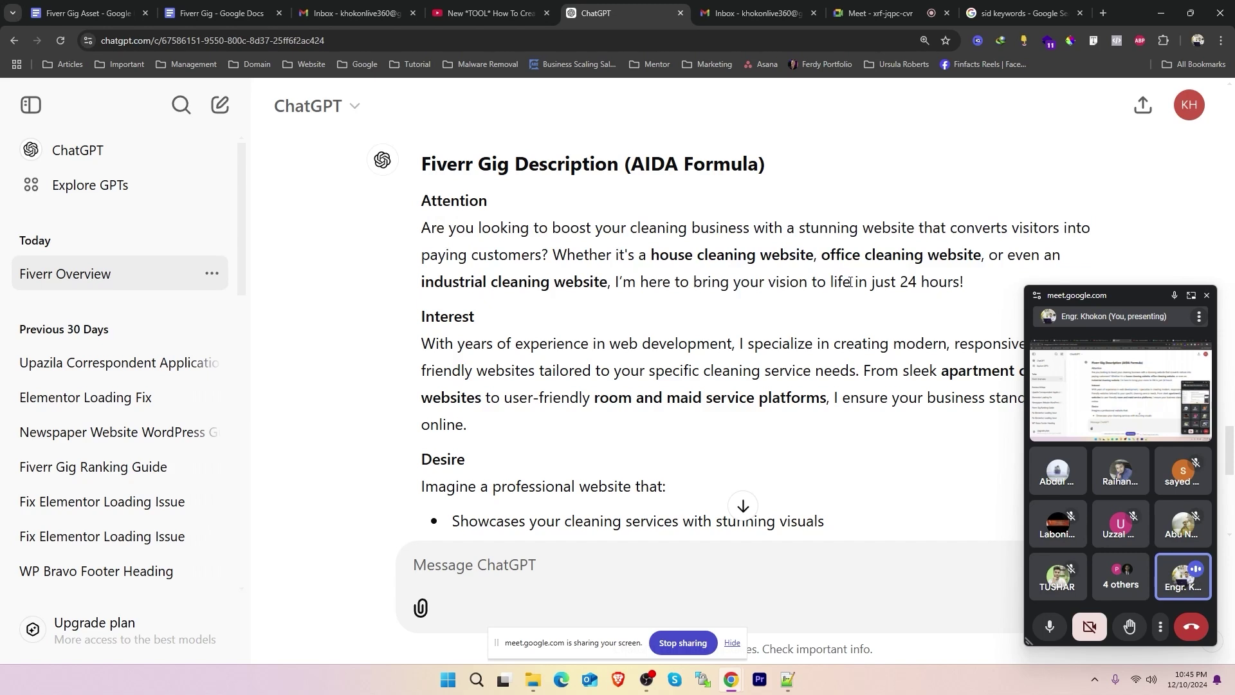
Read through the Interest and Desire sections of the generated description and on to its Action section
scroll(454, 333, "down", 1)
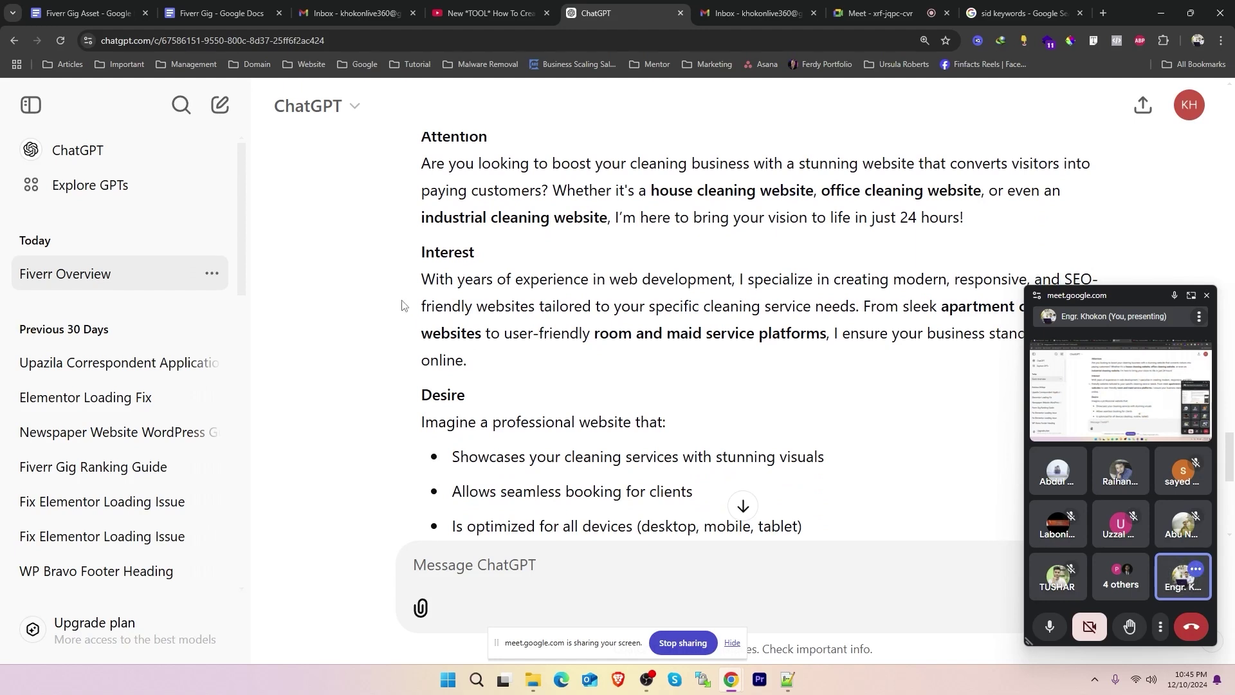
scroll(421, 303, "down", 2)
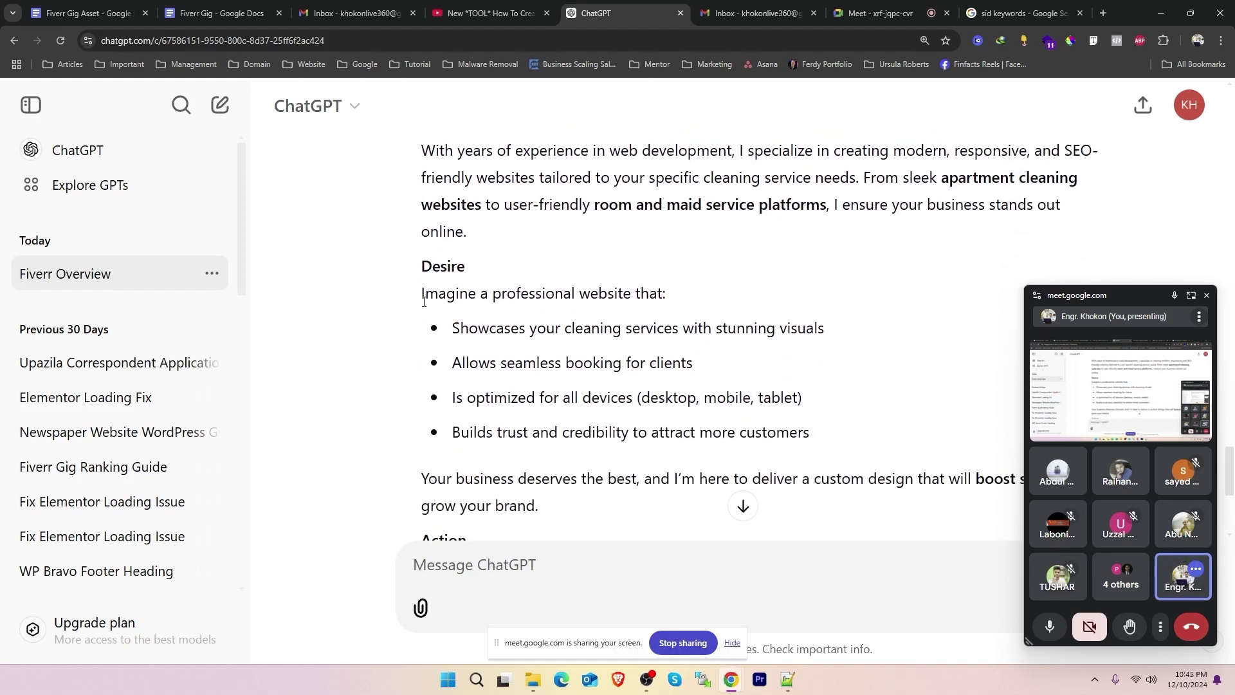
scroll(423, 303, "up", 1)
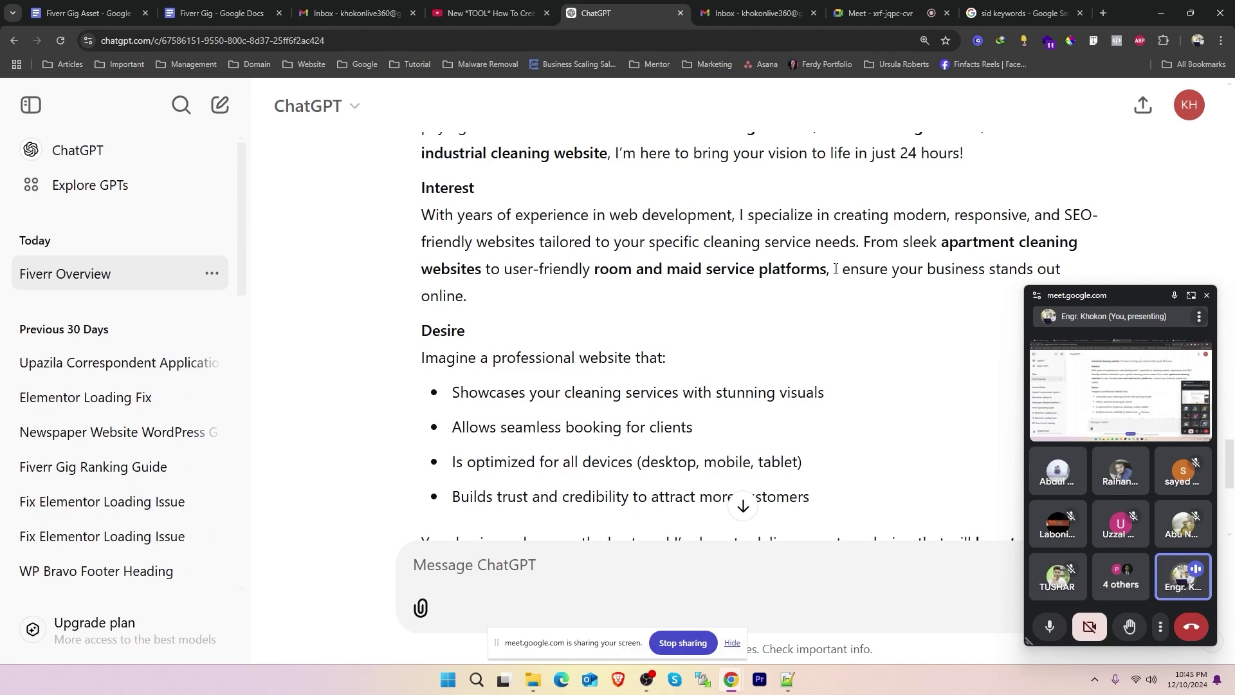
scroll(838, 269, "down", 1)
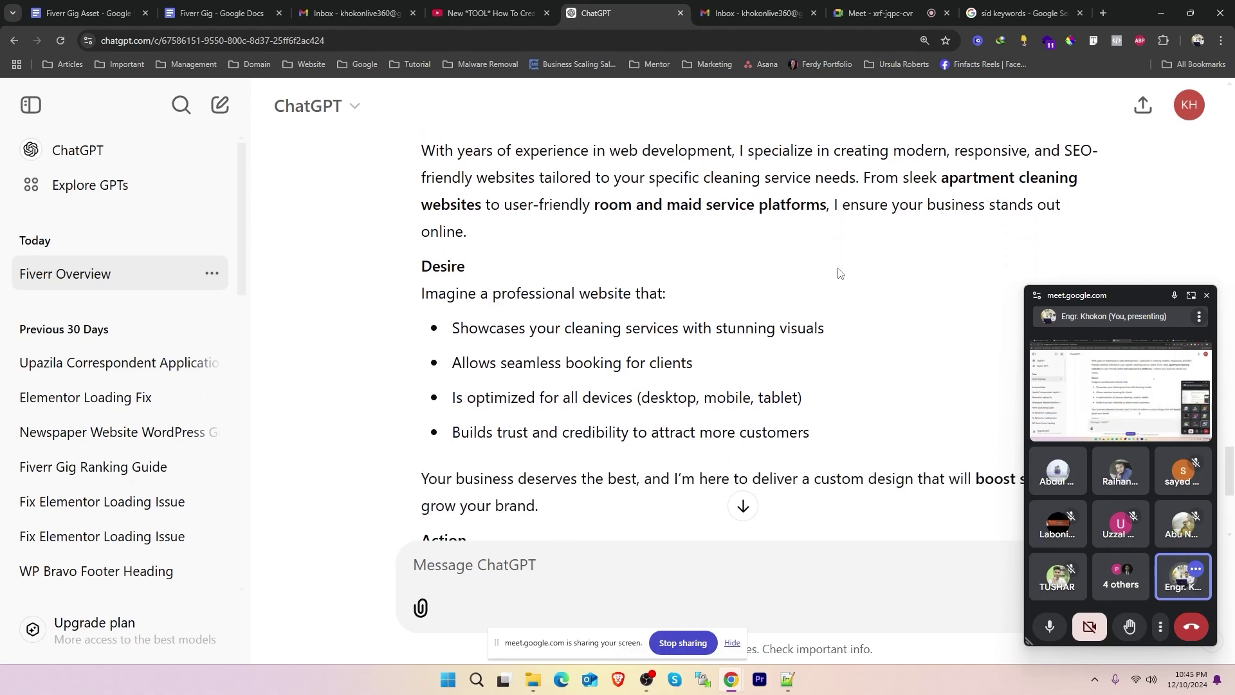
scroll(749, 305, "down", 3)
Copy the generated description from the Attention heading onward and send it as a message in the Google Meet chat
left_click_drag(898, 404, 518, 204)
scroll(516, 219, "up", 4)
scroll(517, 219, "up", 4)
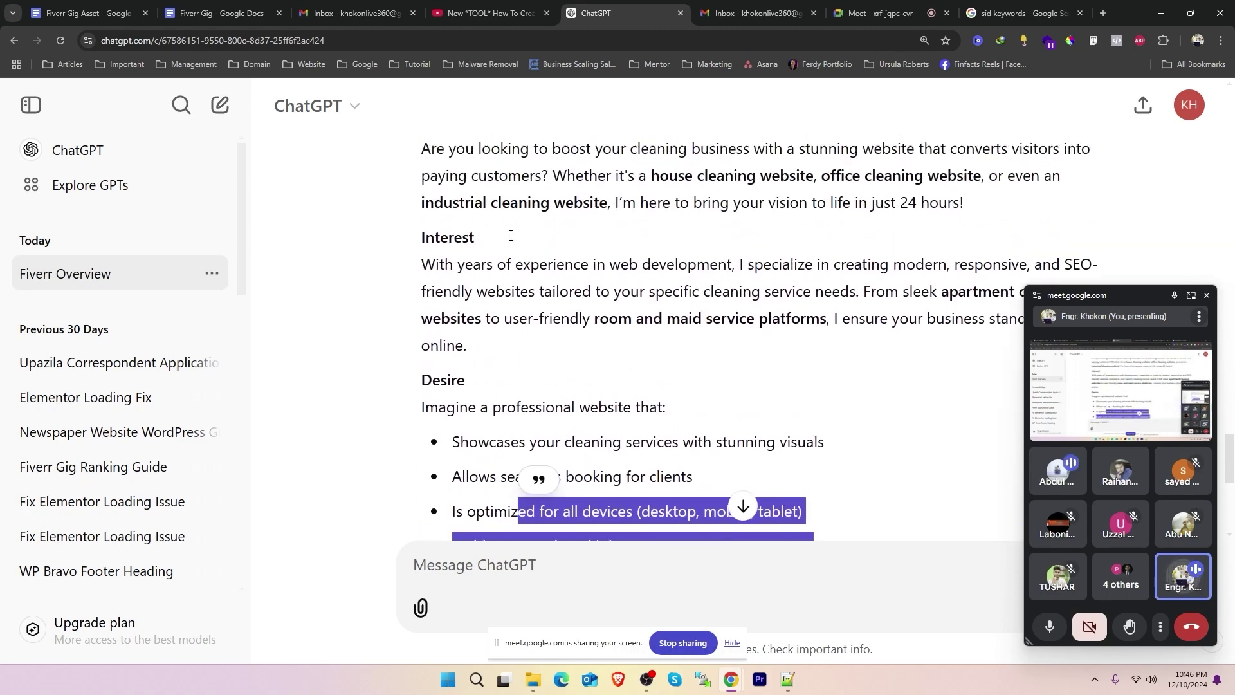
left_click_drag(423, 266, 669, 539)
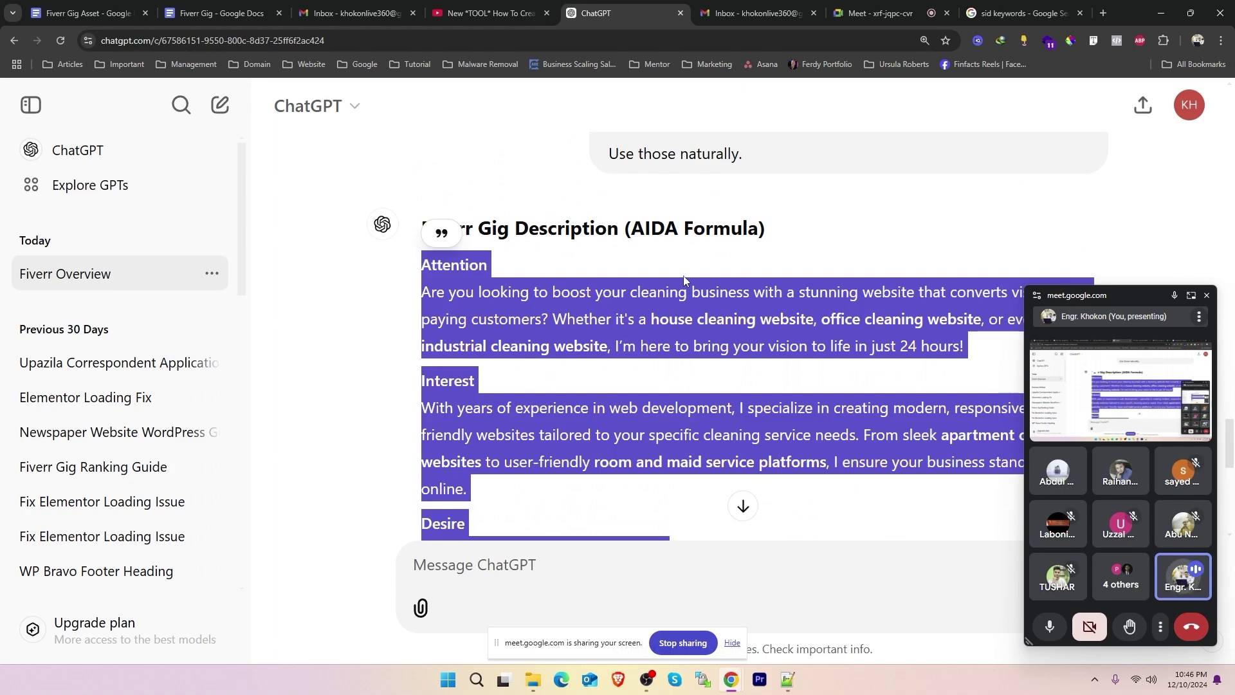
left_click(878, 7)
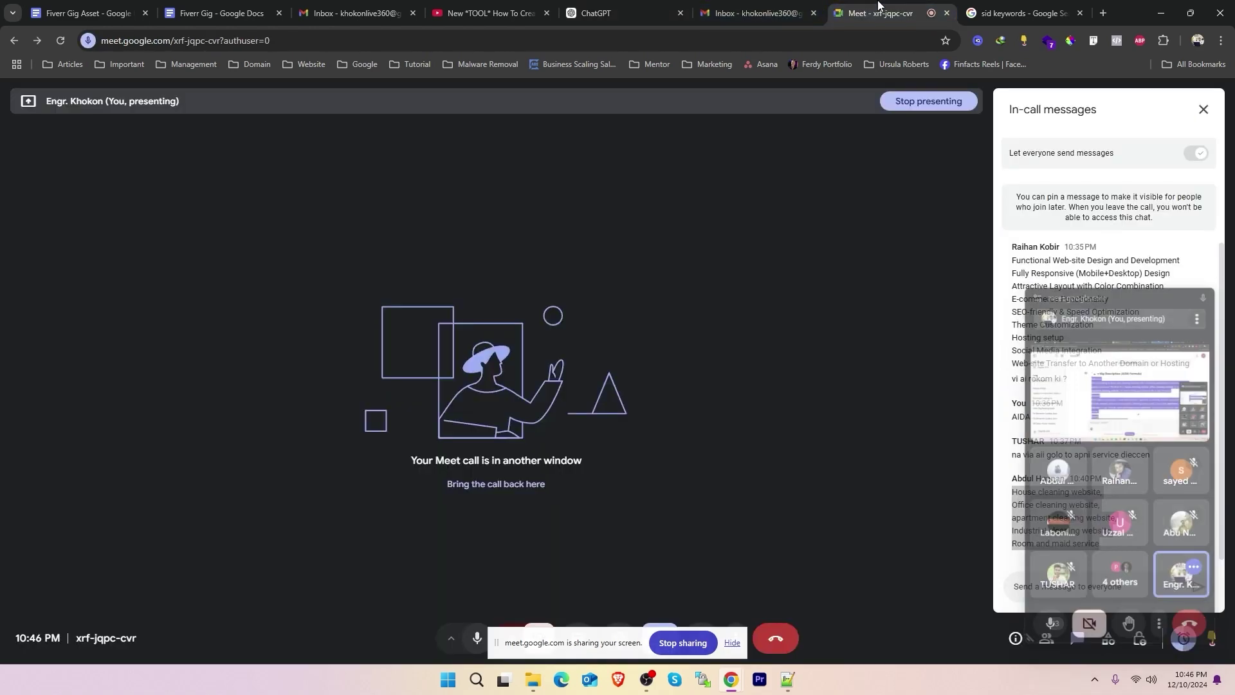
left_click(1066, 582)
key("ctrl+v")
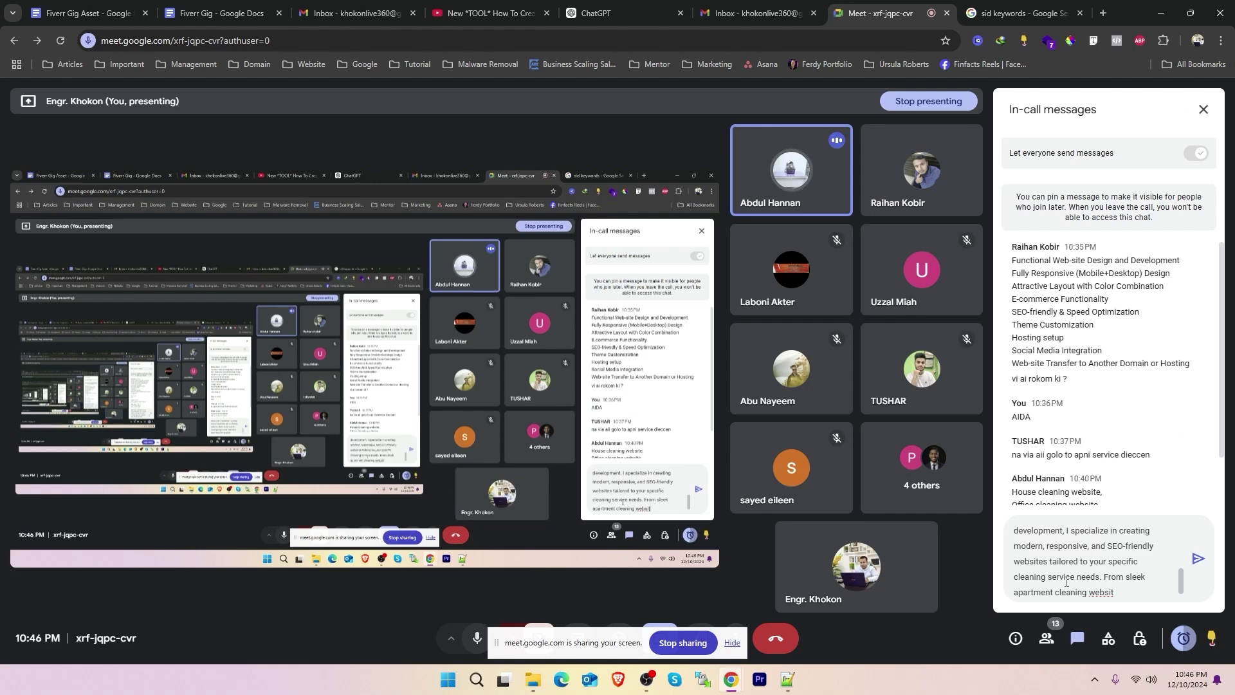
key("Return")
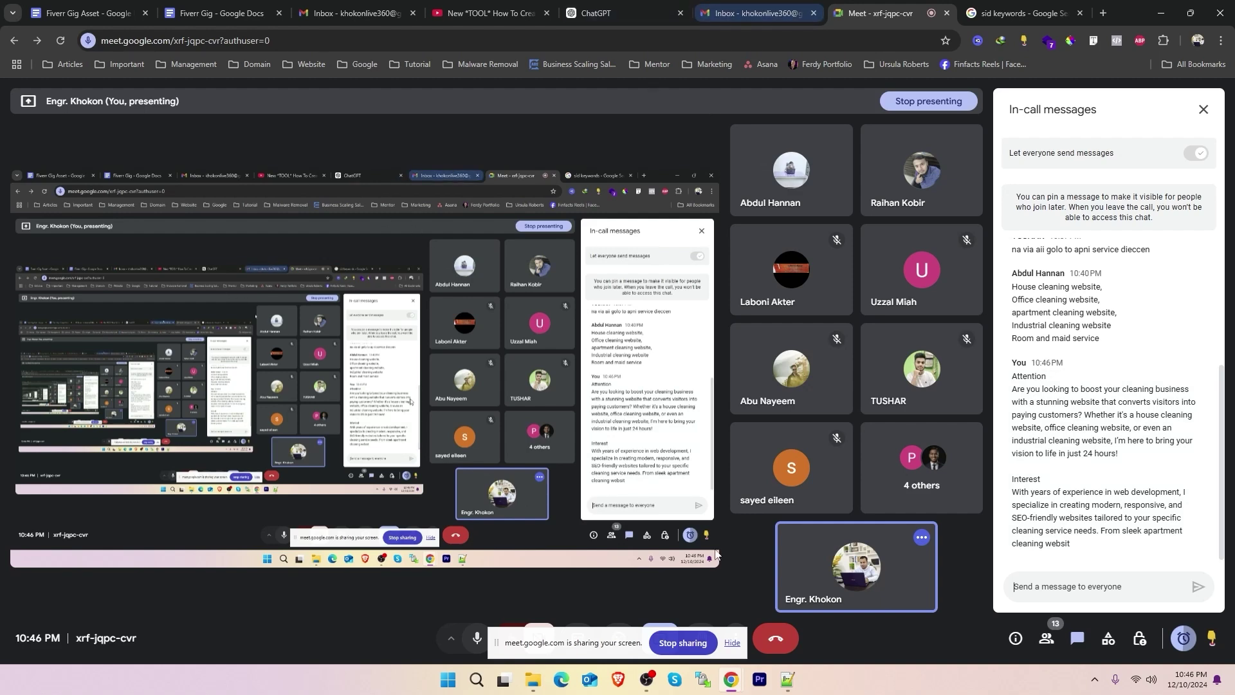
Stop sharing the screen and close the in-call messages in the meeting
left_click(692, 641)
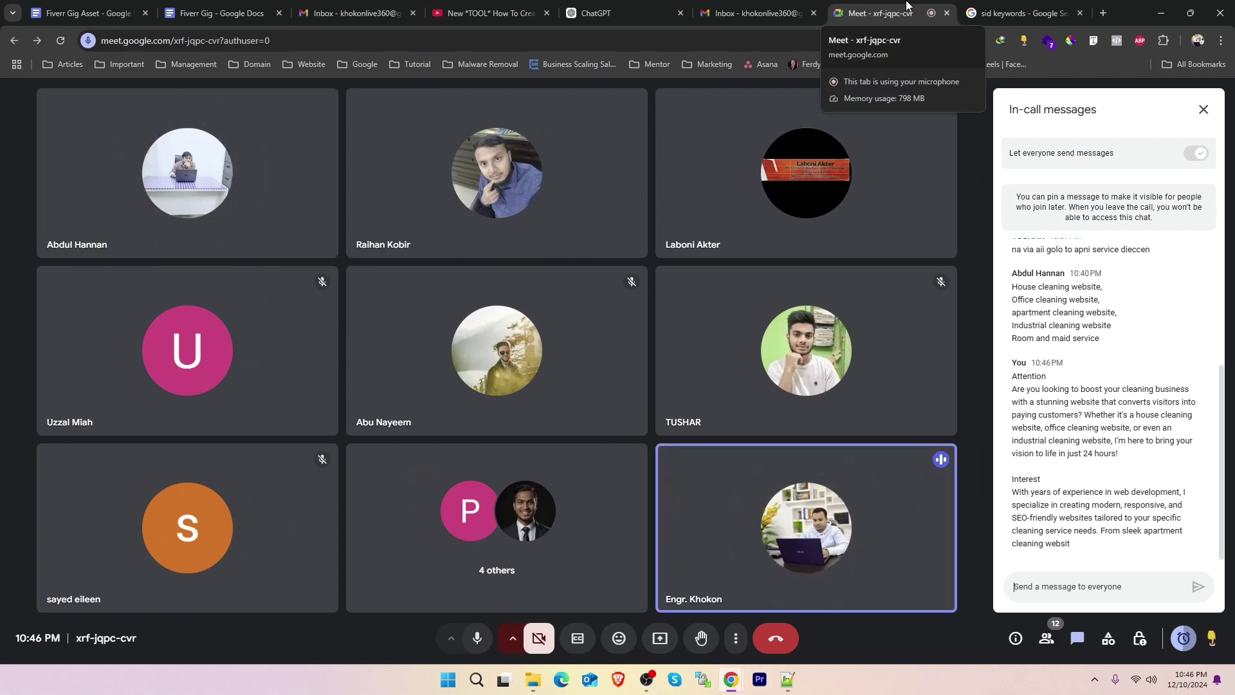
left_click(1203, 109)
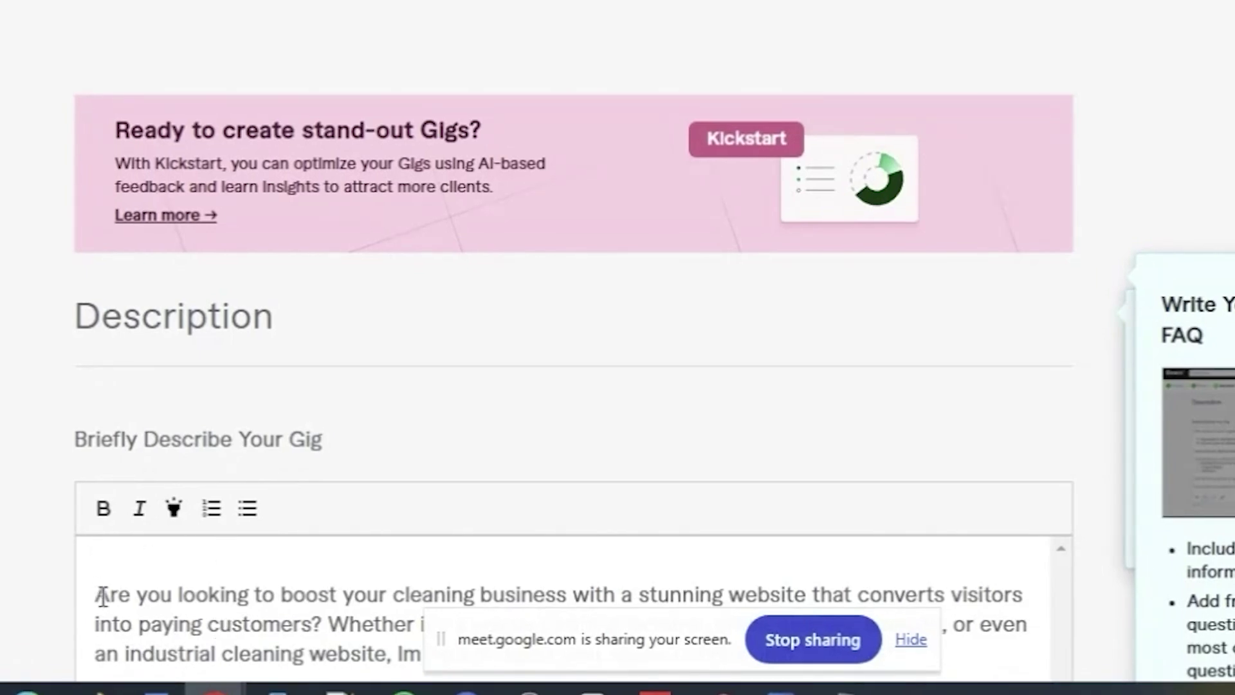
Highlight "boost your cleaning business" and "converts visitors into paying customers?" in the Fiverr gig description
scroll(411, 212, "down", 2)
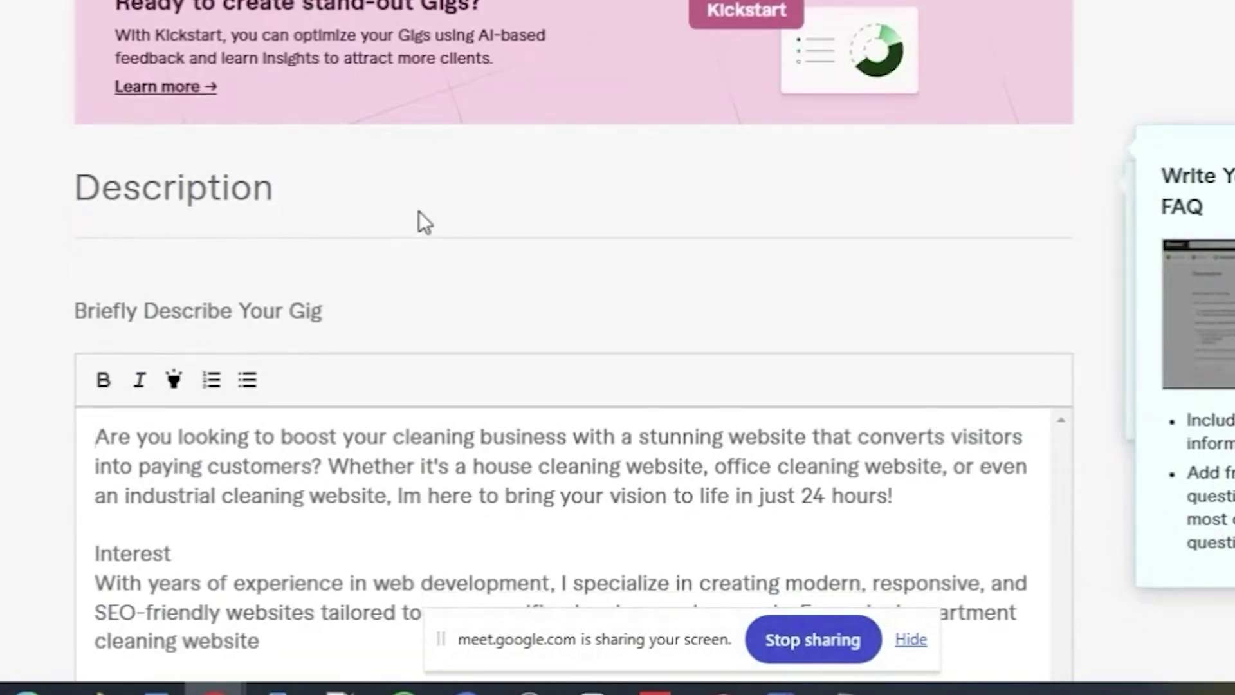
scroll(419, 211, "down", 5)
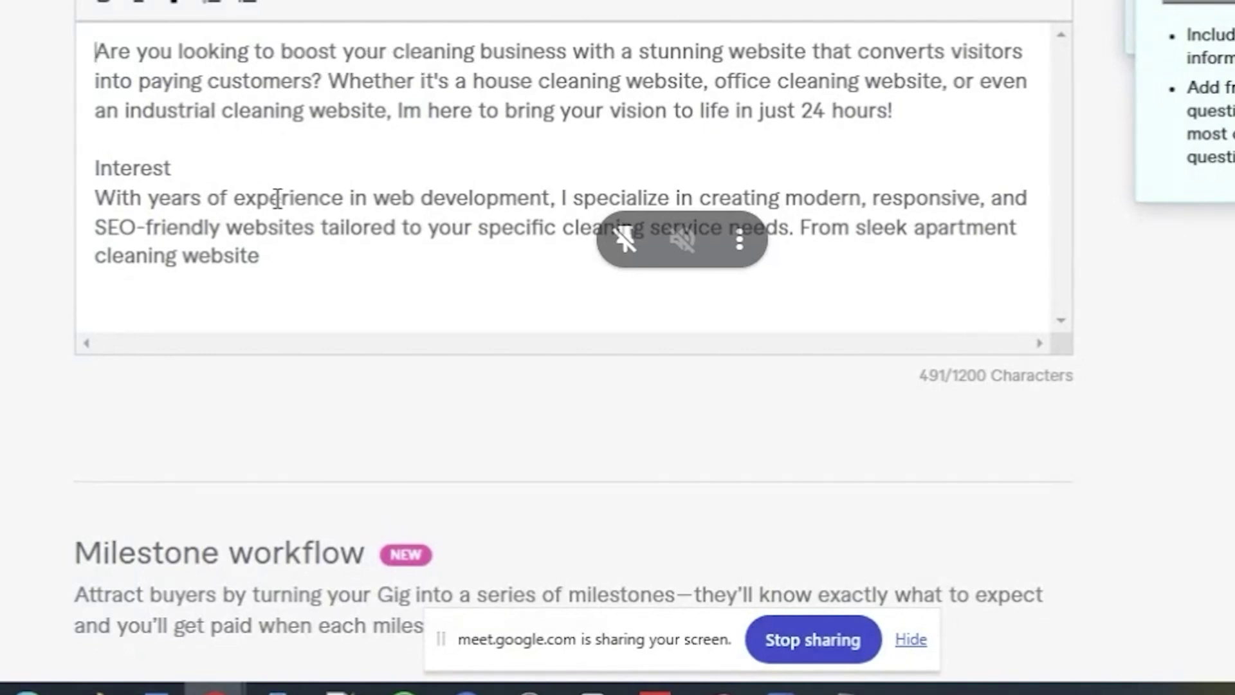
left_click_drag(568, 52, 326, 54)
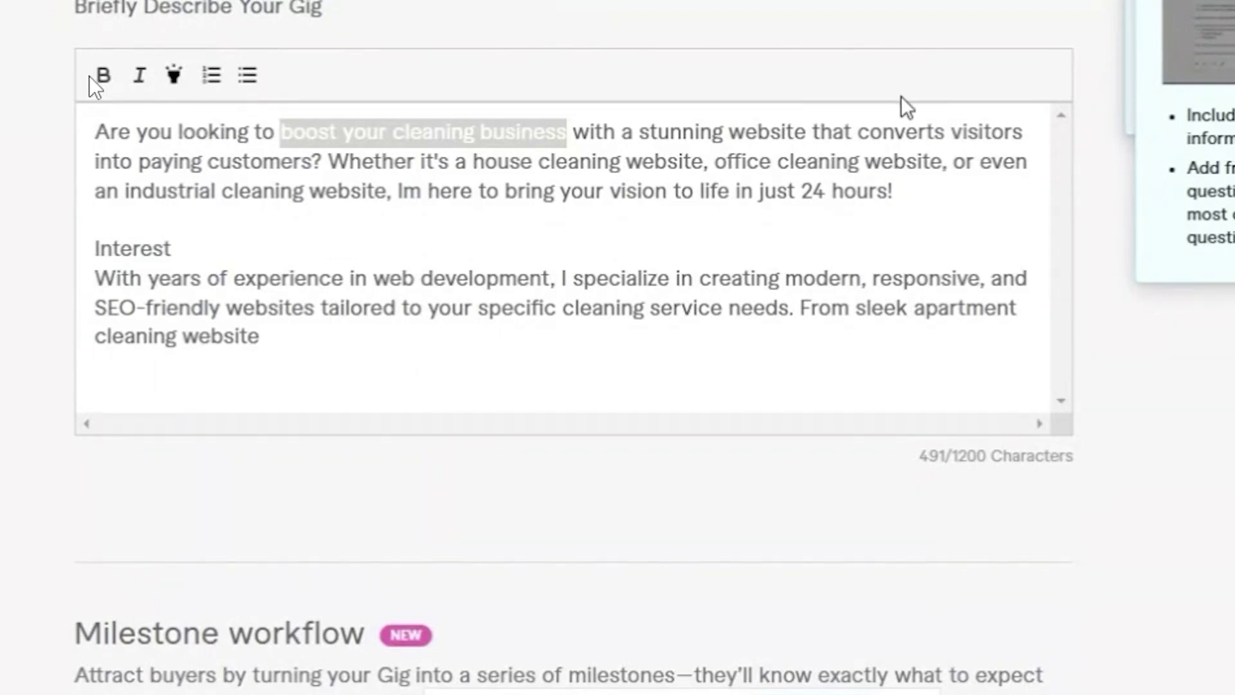
mouse_move(861, 132)
left_mouse_down()
mouse_move(866, 158)
mouse_move(341, 212)
mouse_move(229, 160)
mouse_move(322, 158)
left_mouse_up()
left_click(173, 78)
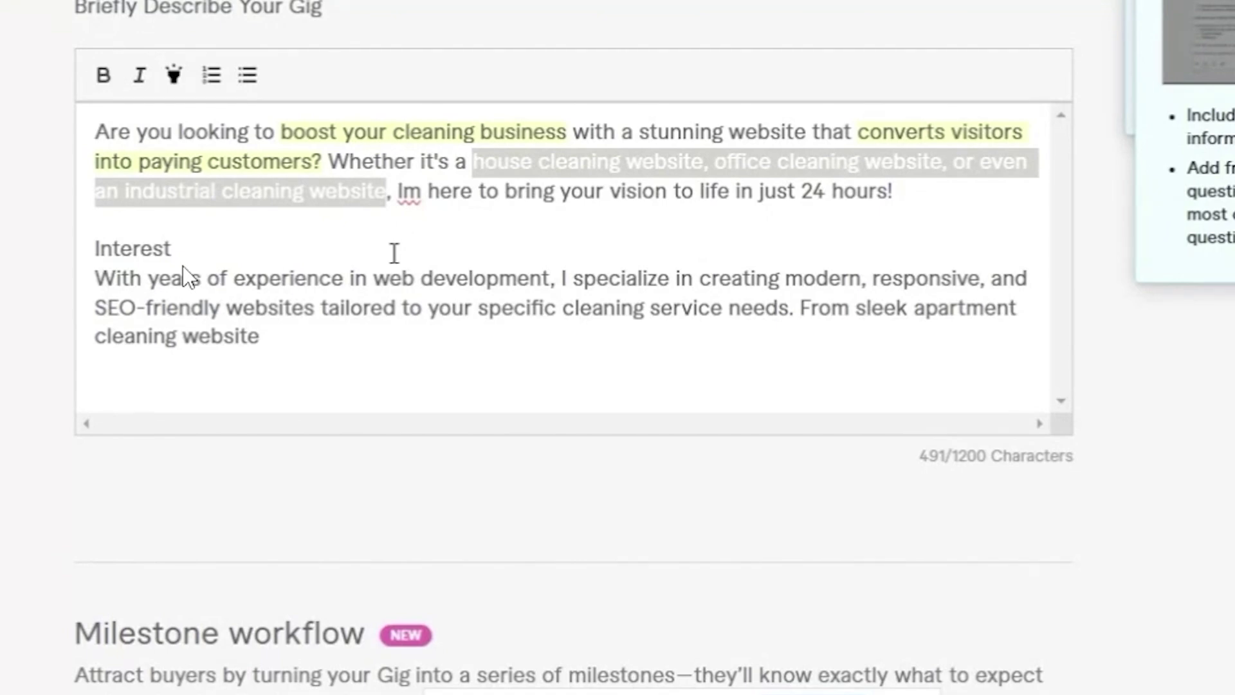
Make the keyword "house cleaning website" bold in the gig description's first paragraph
left_click(473, 218)
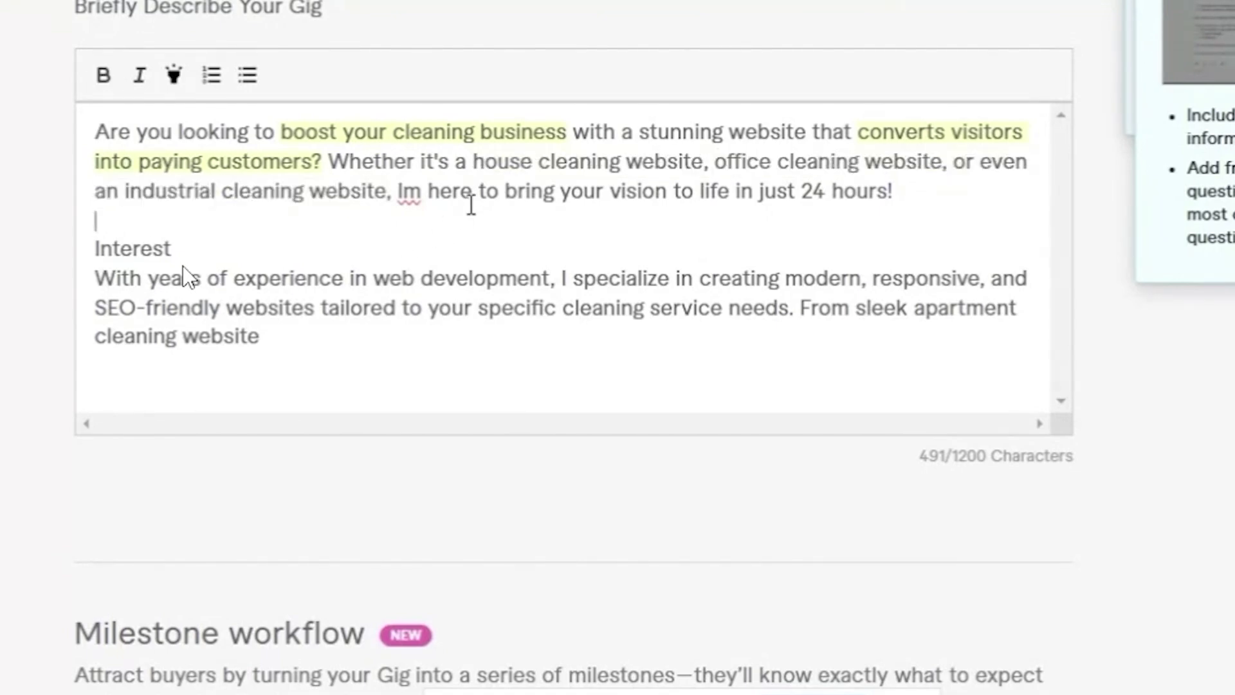
left_click_drag(475, 162, 621, 169)
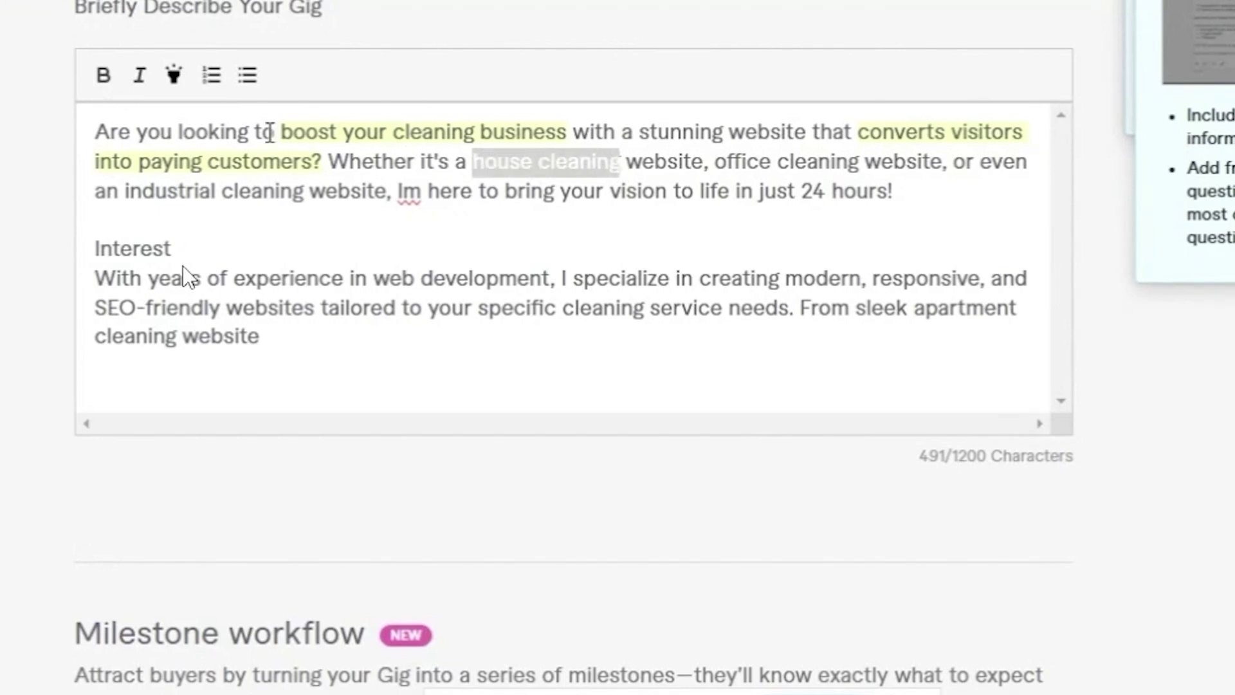
left_click(103, 75)
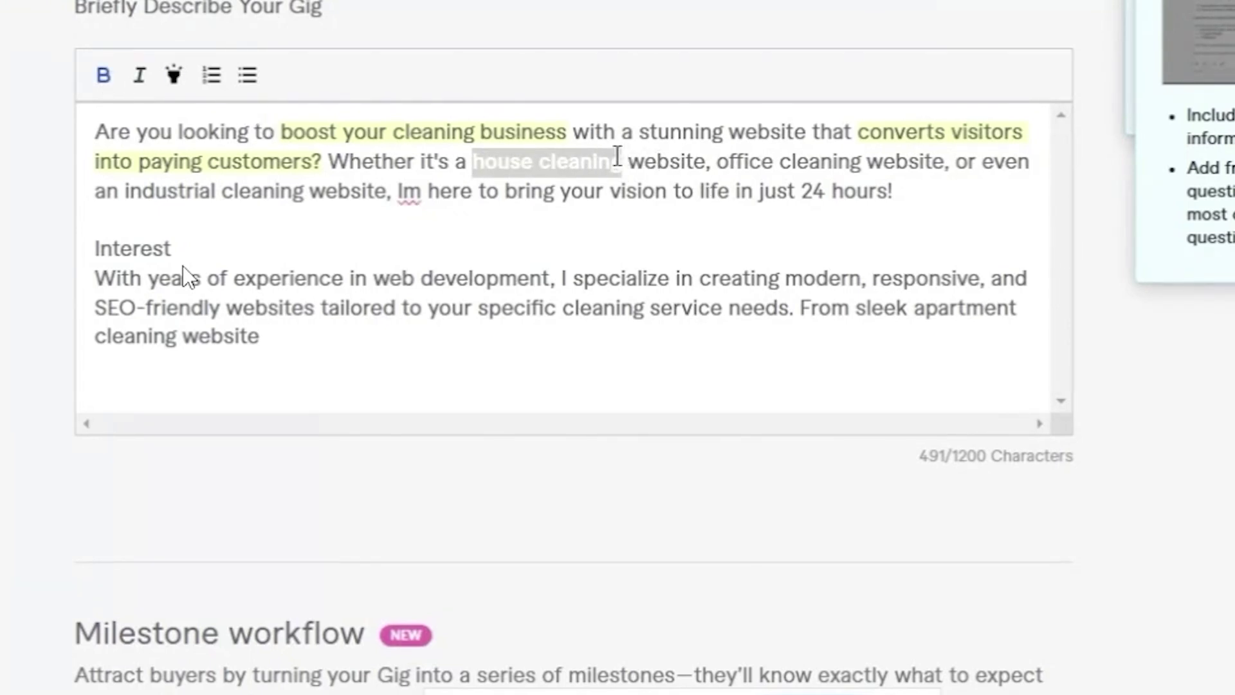
left_click(477, 161)
left_click_drag(478, 161, 705, 159)
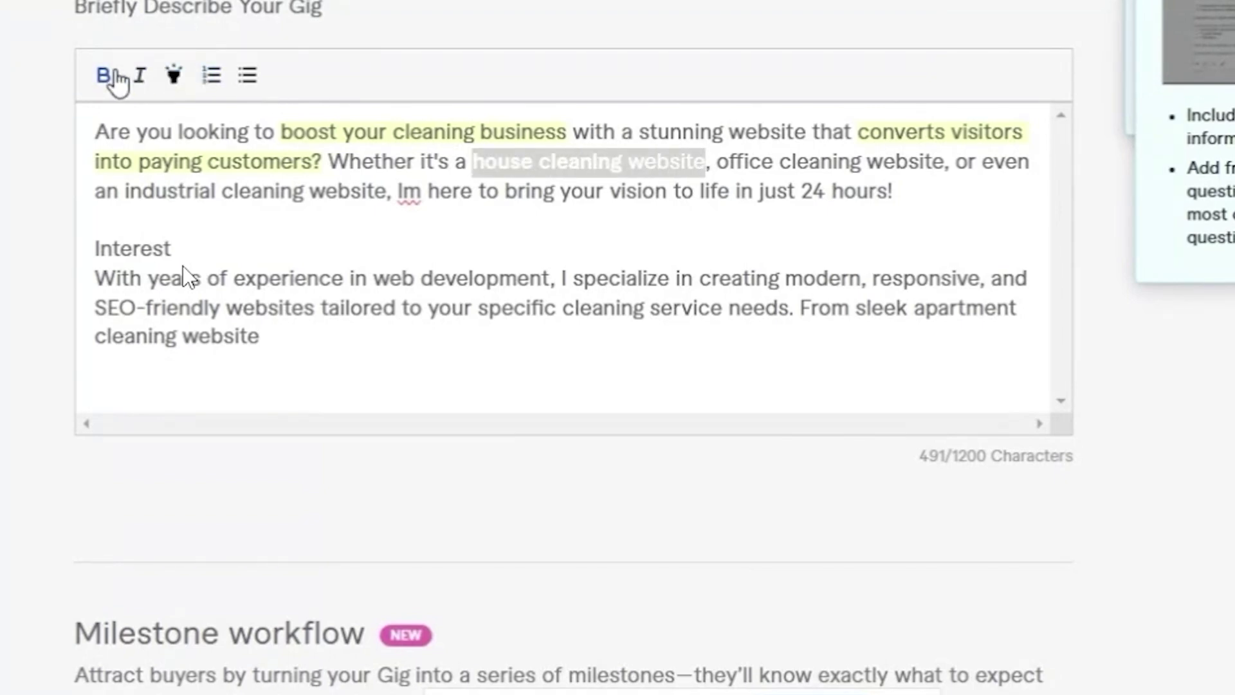
left_click(114, 75)
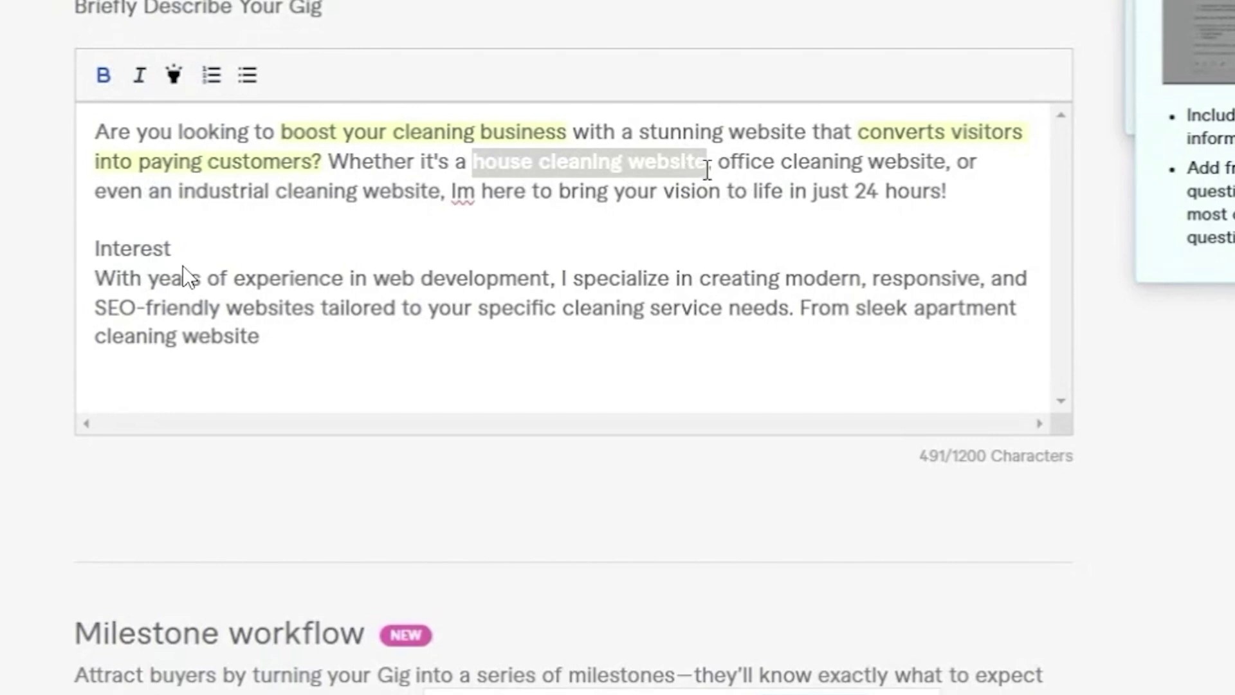
Remove the word "website" after "house cleaning" in the gig description's first paragraph
left_click(708, 166)
key("BackSpace")
key("BackSpace")
key("BackSpace")
key("BackSpace")
key("BackSpace")
key("BackSpace")
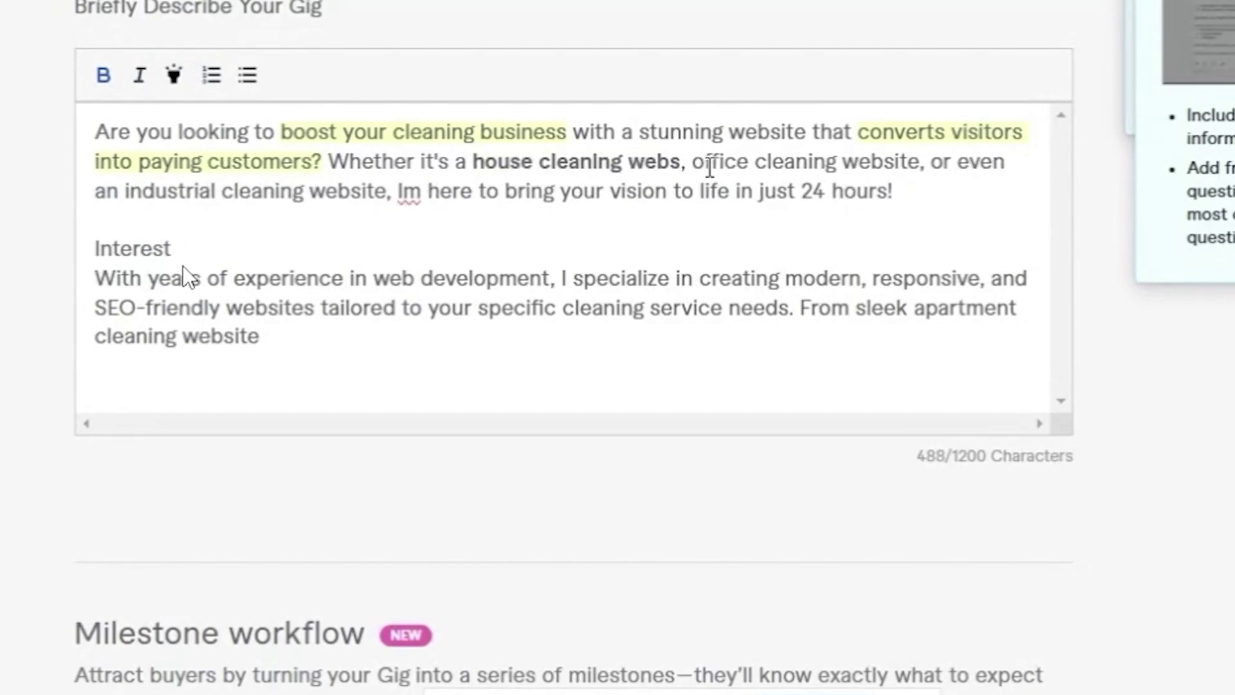
key("BackSpace")
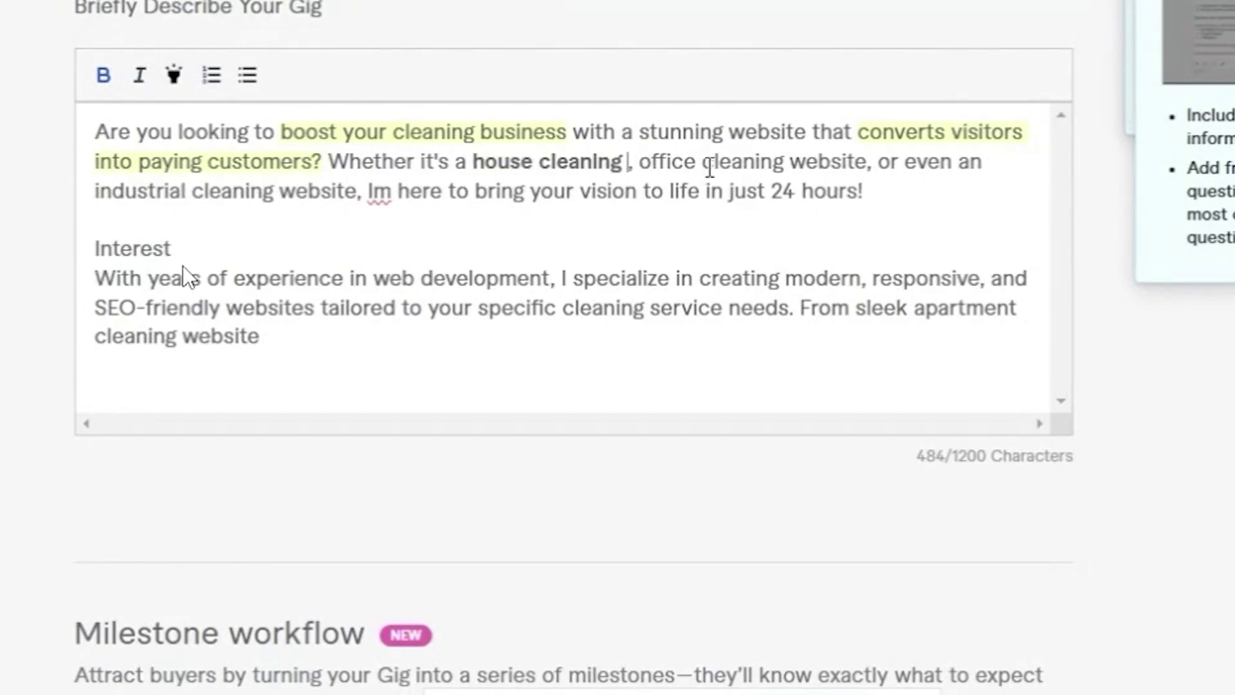
key("BackSpace")
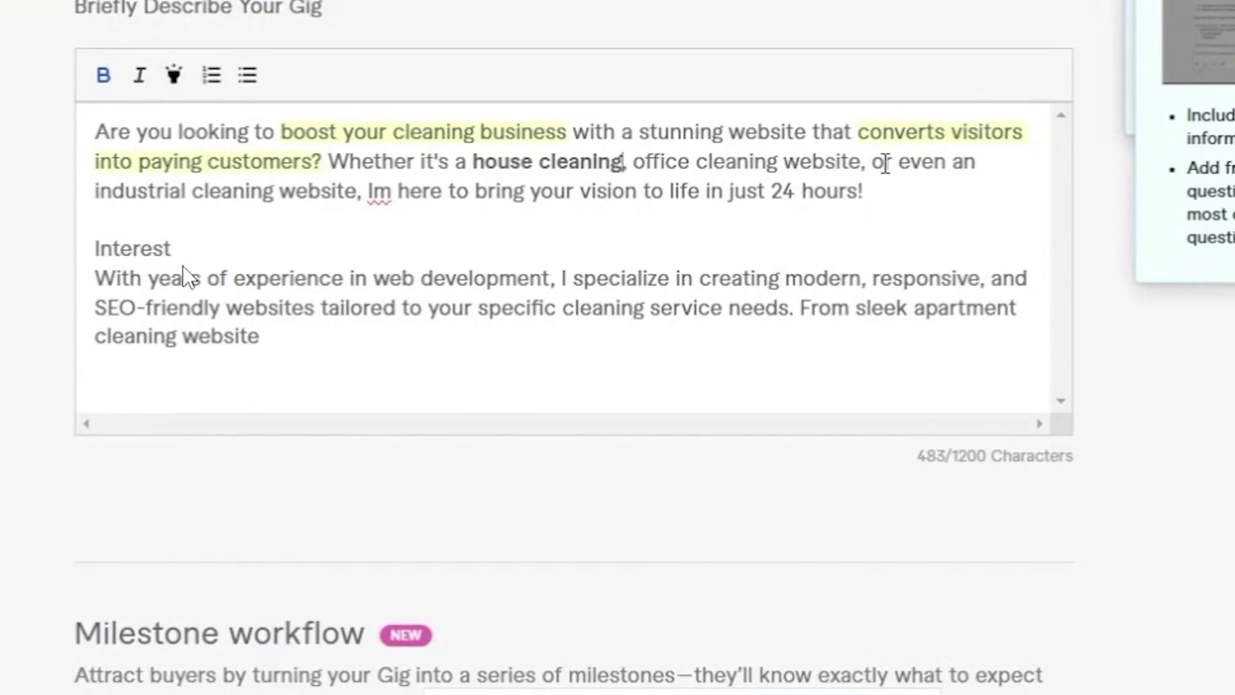
Delete the word "website" after "office cleaning" in the first paragraph
left_click_drag(861, 162, 831, 162)
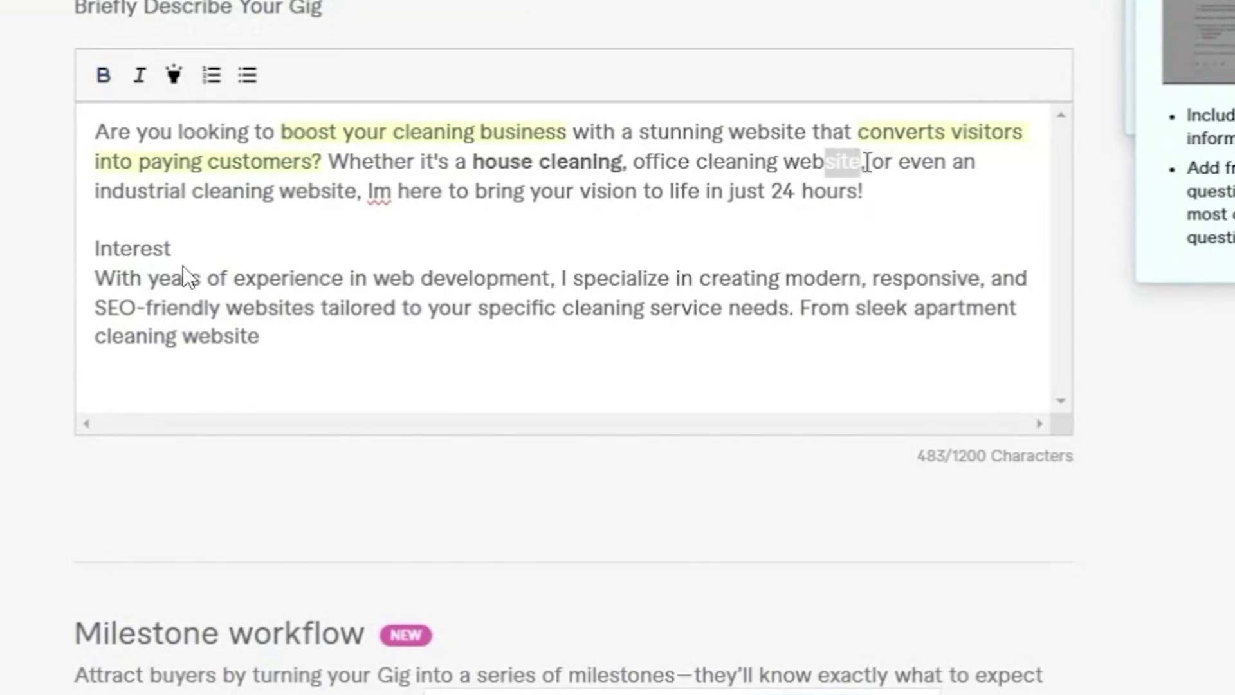
key("BackSpace")
key("BackSpace")
key("BackSpace")
key("BackSpace")
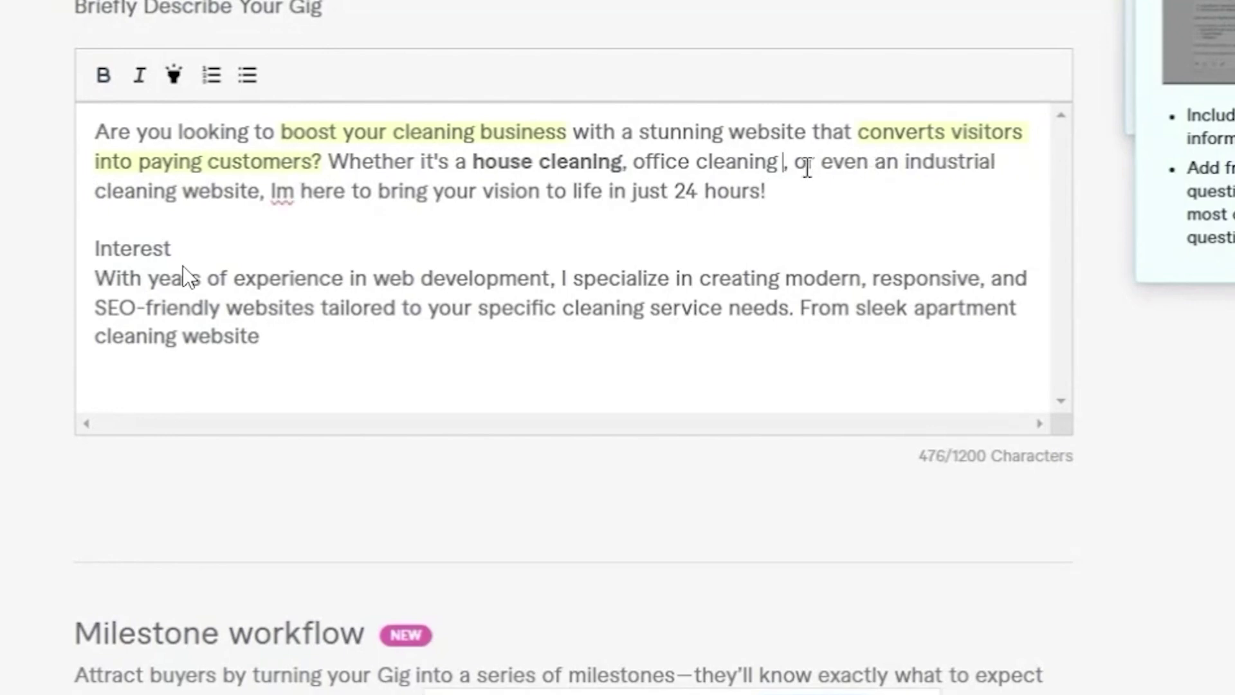
Make "office cleaning" bold and remove the extra space before the comma that follows it
left_click_drag(784, 162, 633, 162)
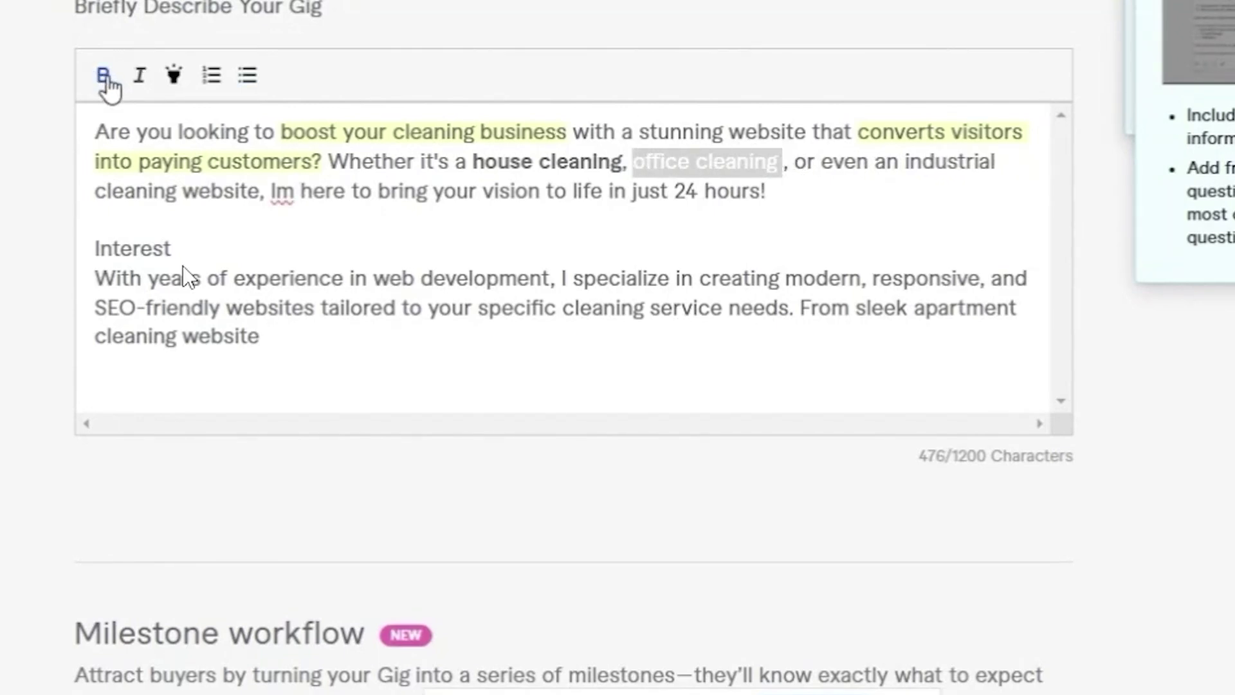
left_click(103, 77)
left_click(799, 186)
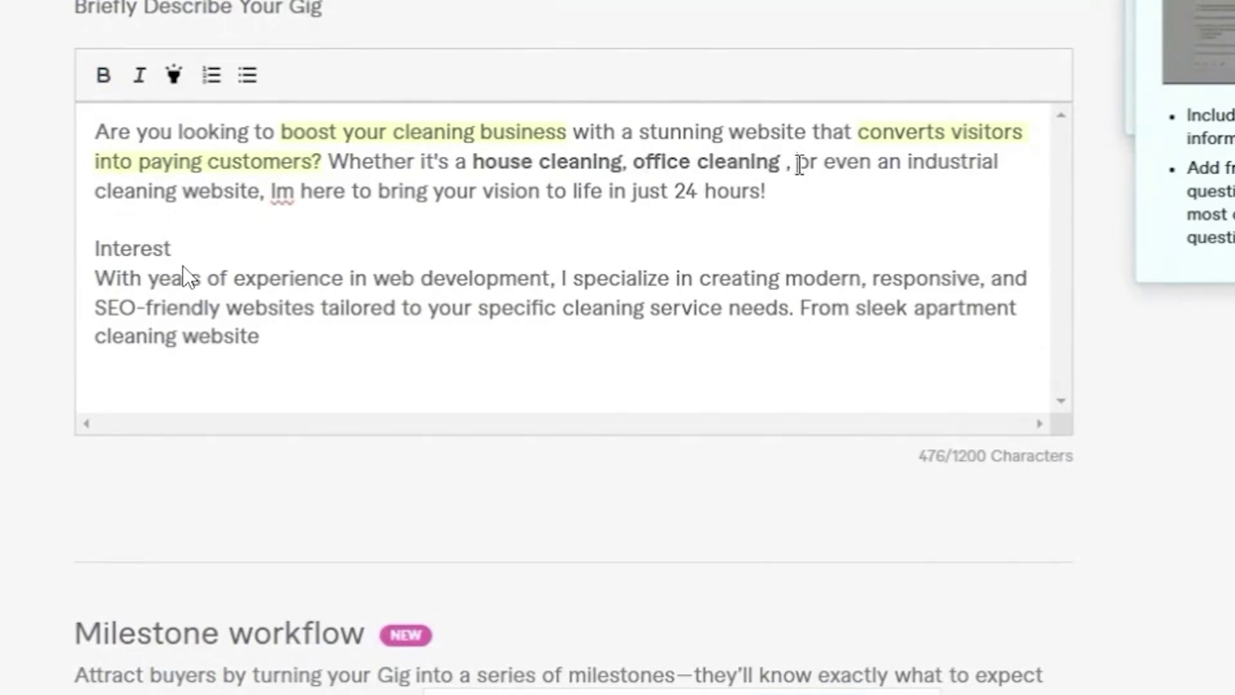
key("BackSpace")
key("BackSpace")
left_click(855, 191)
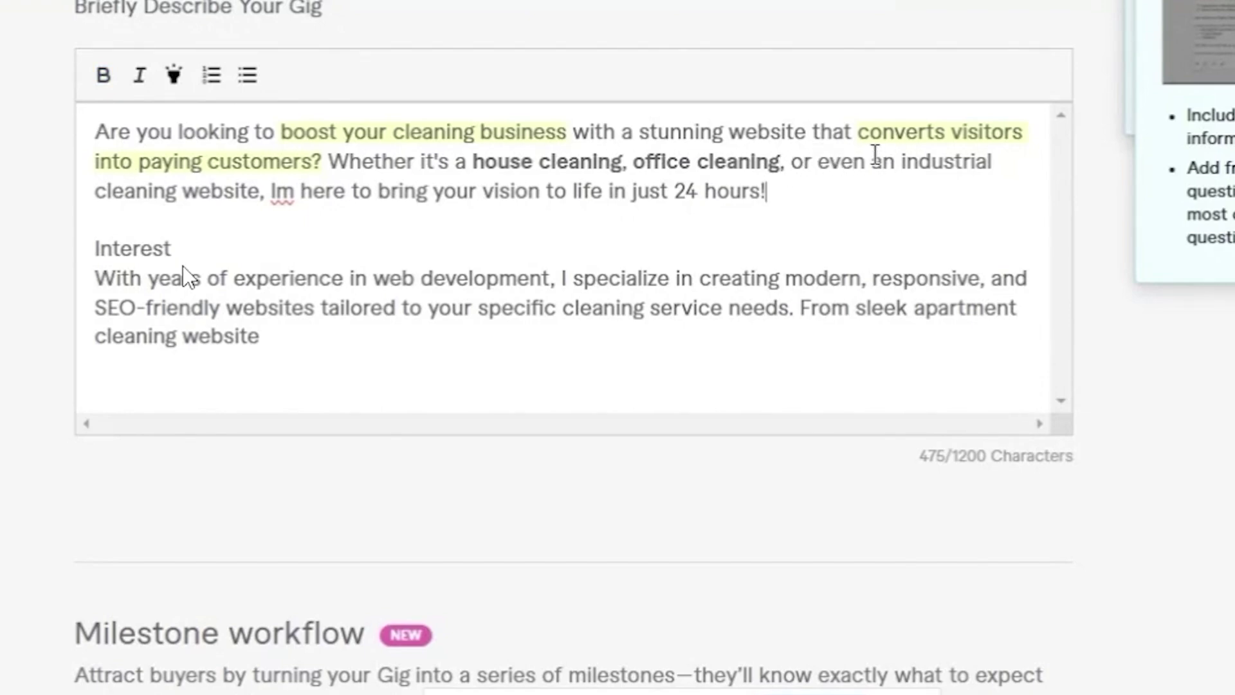
Make the keyword "industrial cleaning website" bold in the first paragraph
left_click_drag(871, 162, 183, 196)
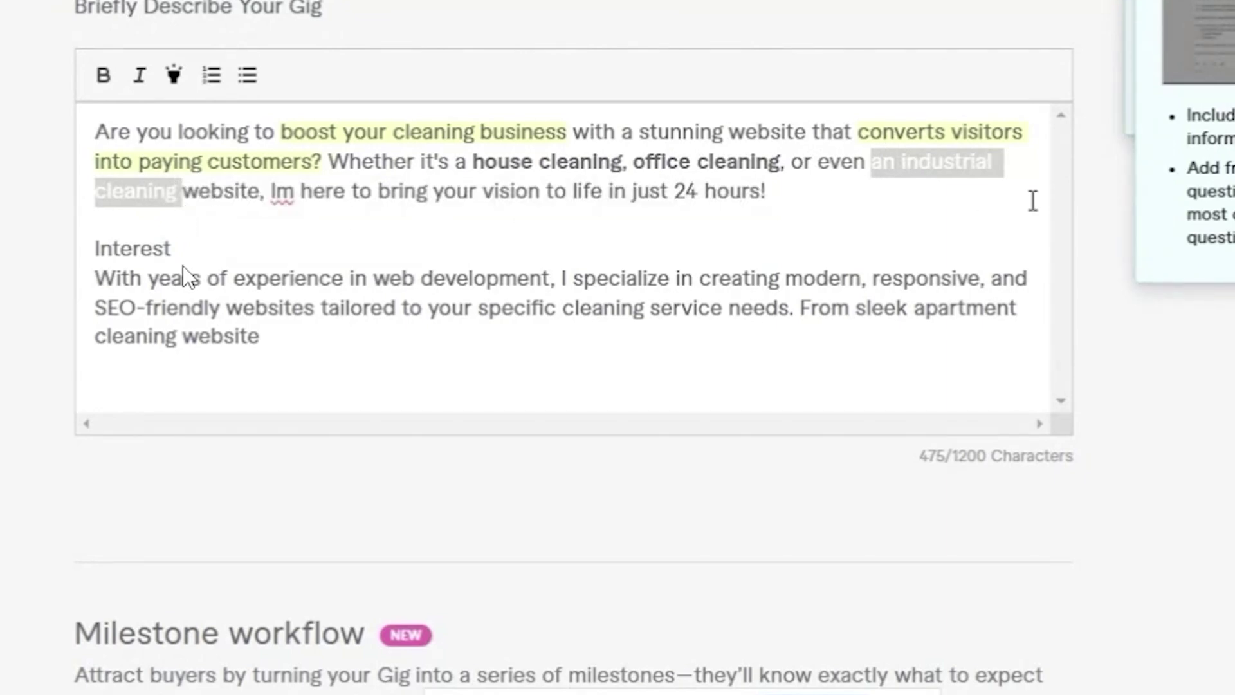
left_click(1029, 196)
left_click(905, 161, "shift")
left_click_drag(409, 206, 260, 193)
left_click(103, 75)
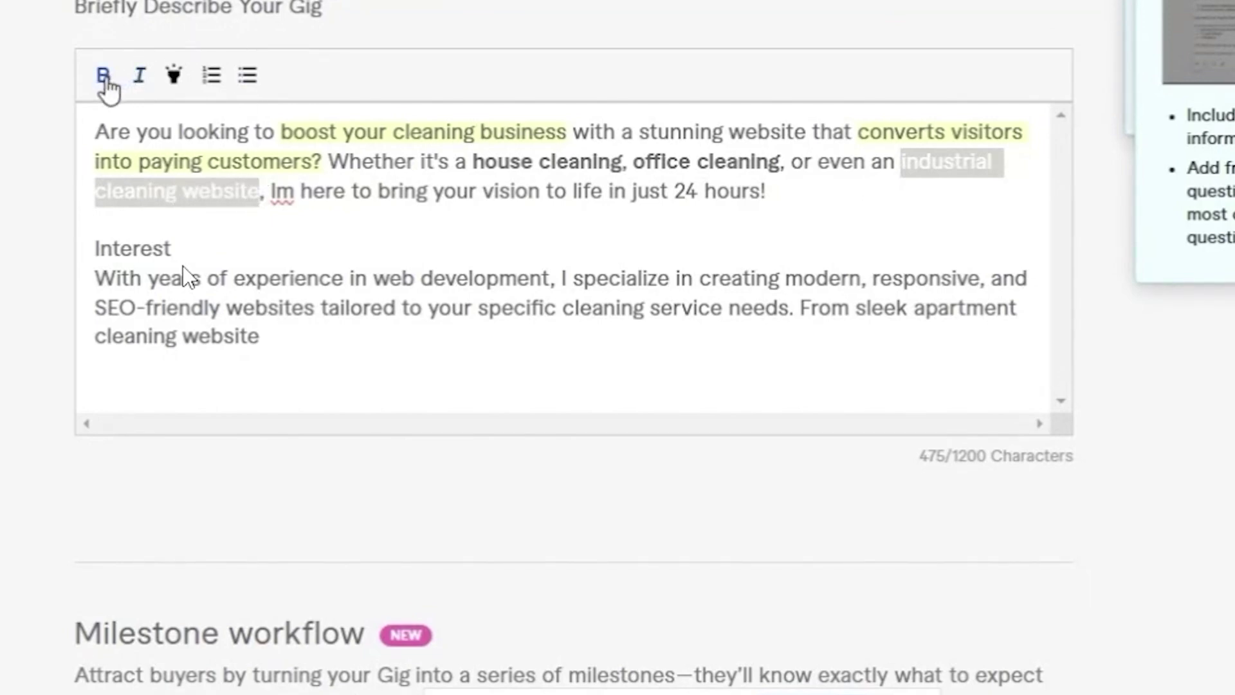
left_click(566, 215)
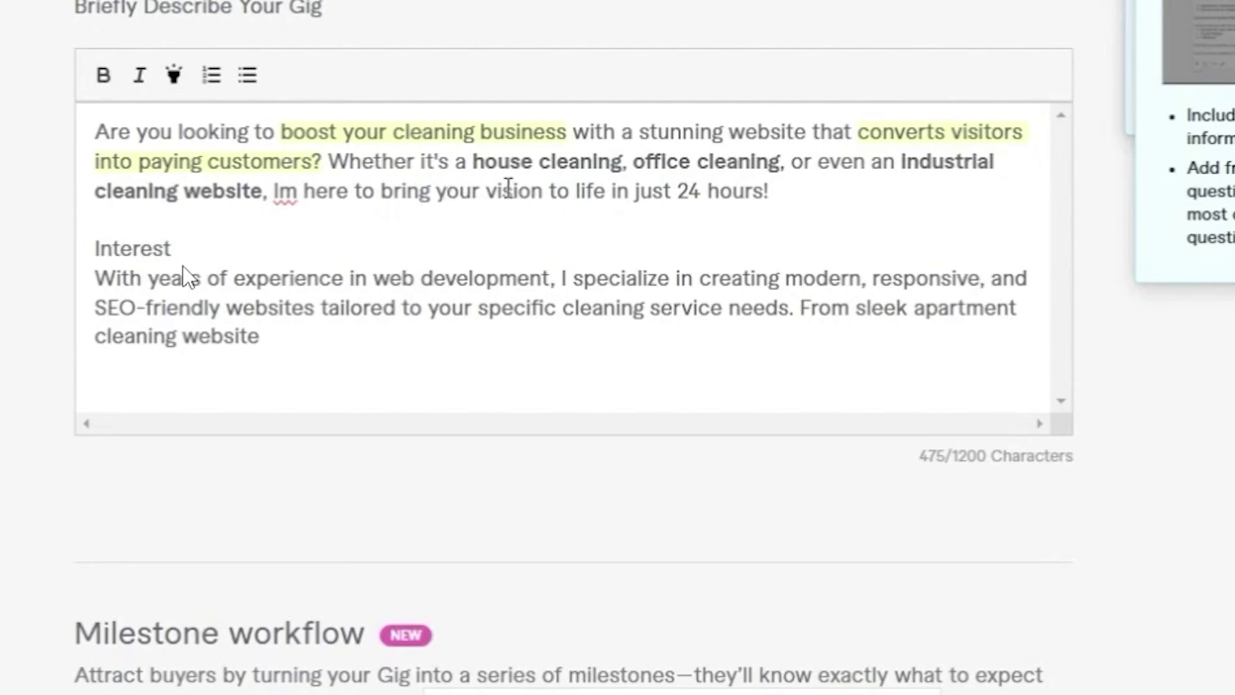
Delete "in just 24 hours!" from the end of the first paragraph and finish the sentence with a period after "life"
left_click_drag(616, 191, 805, 198)
key("BackSpace")
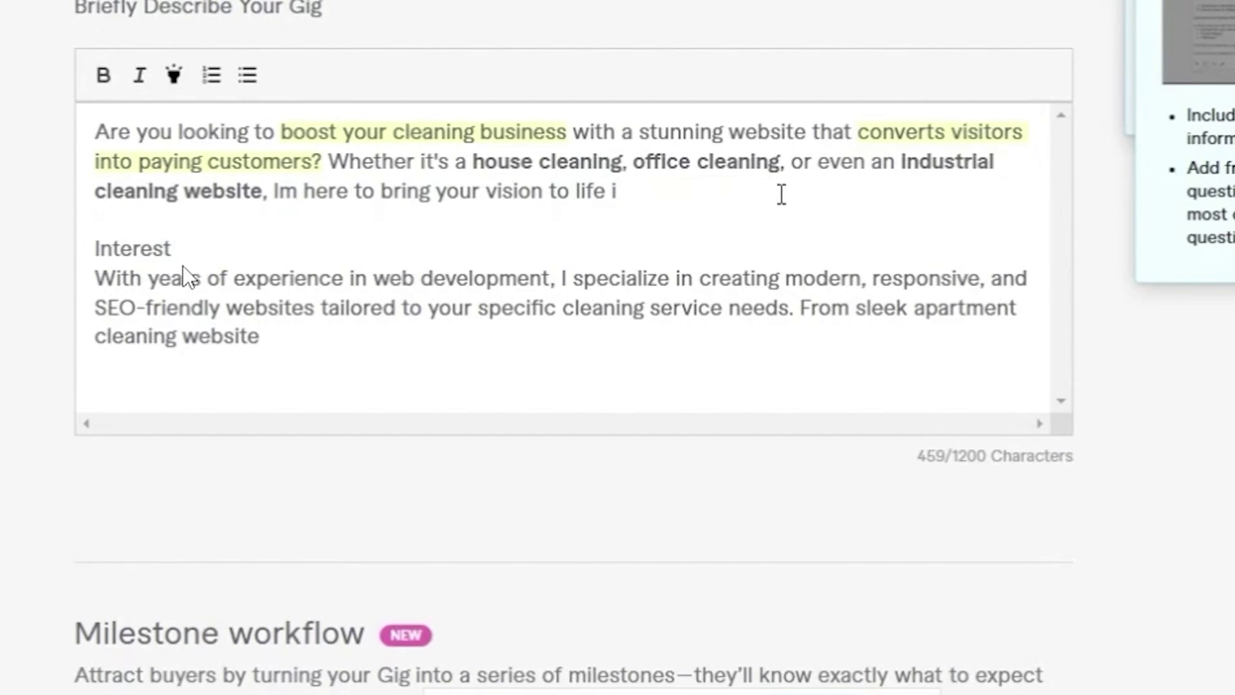
key("BackSpace")
key("BackSpace")
type(".")
Delete the "Interest" heading and its leftover empty line above the "With years of experience" paragraph
key("BackSpace")
key("BackSpace")
key("BackSpace")
key("BackSpace")
key("BackSpace")
key("BackSpace")
key("BackSpace")
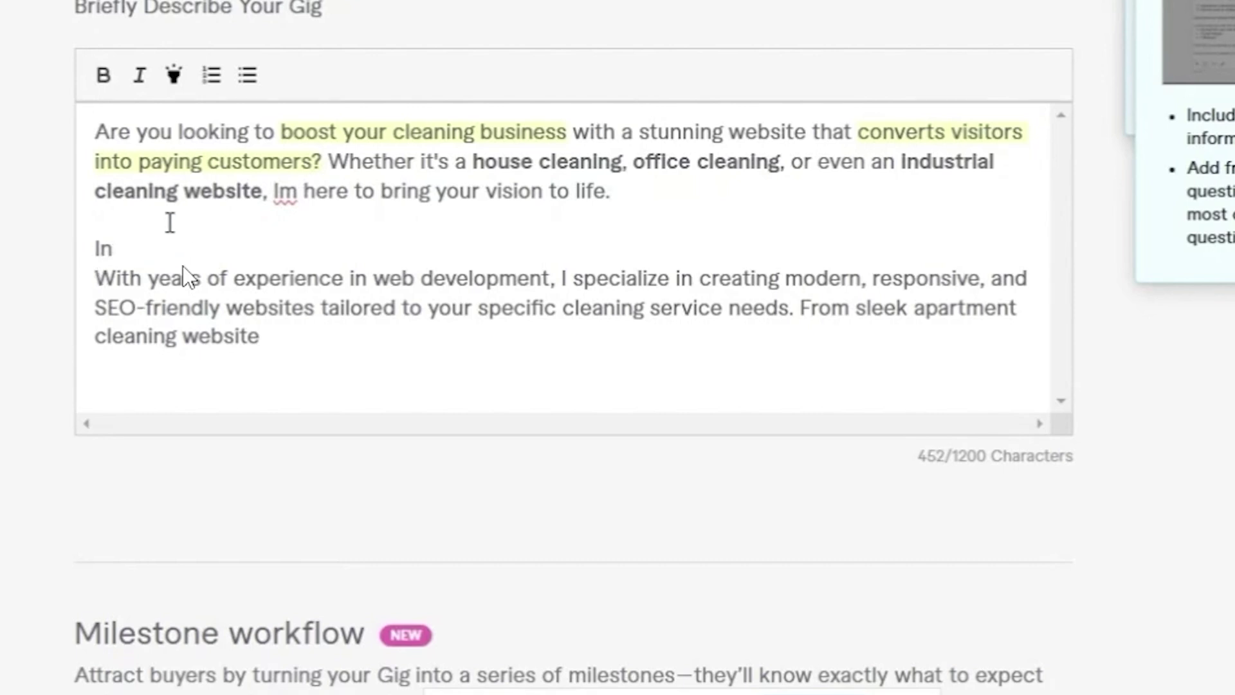
key("BackSpace")
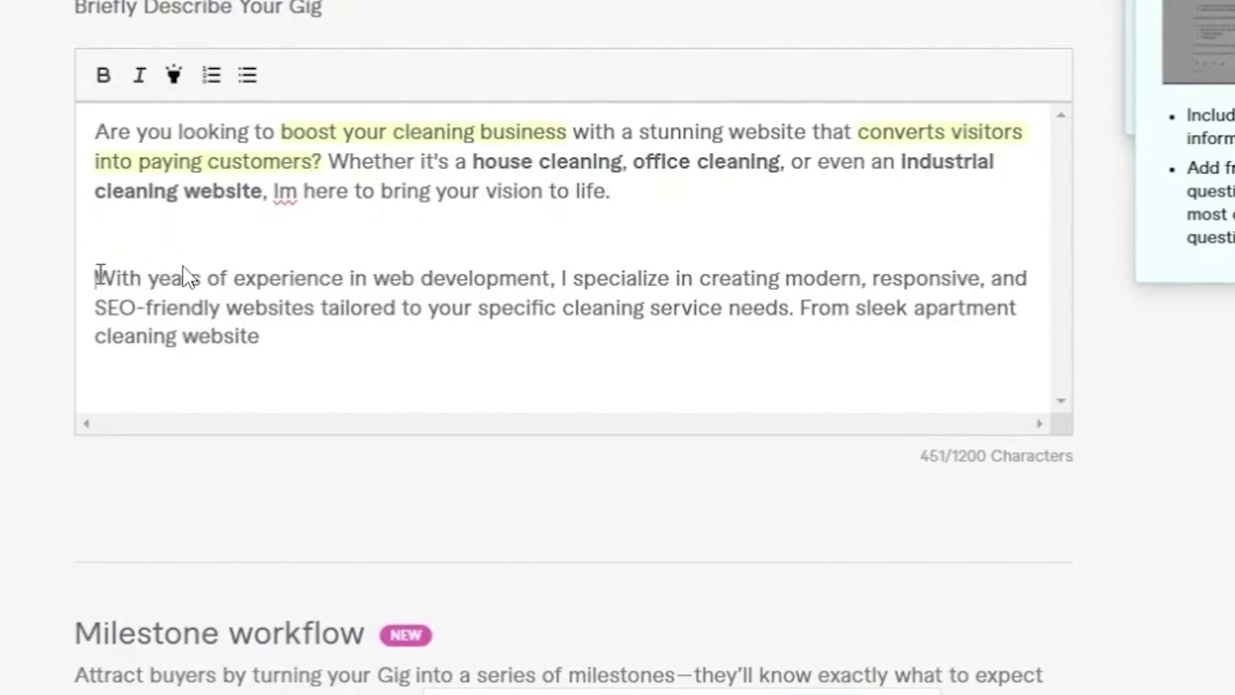
left_click(102, 257)
key("BackSpace")
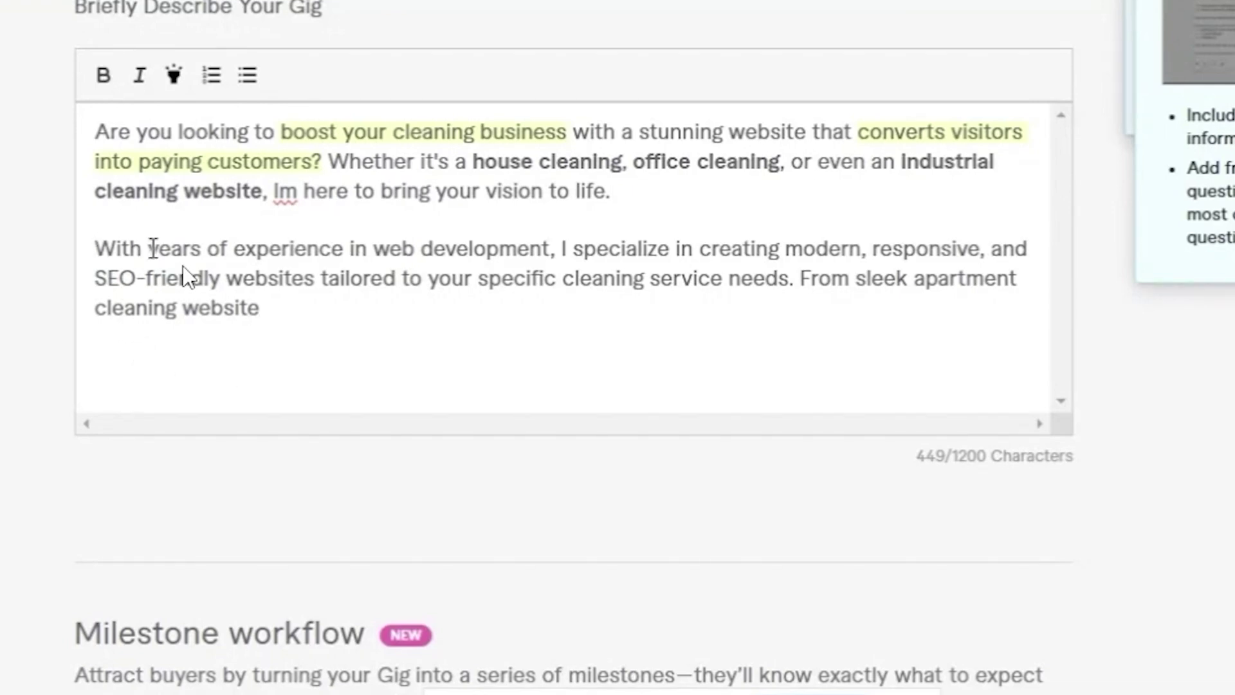
Change "With years of experience" to "With 3 years of experience" and paste the remaining generated text below the second paragraph
left_click(149, 248)
type("3")
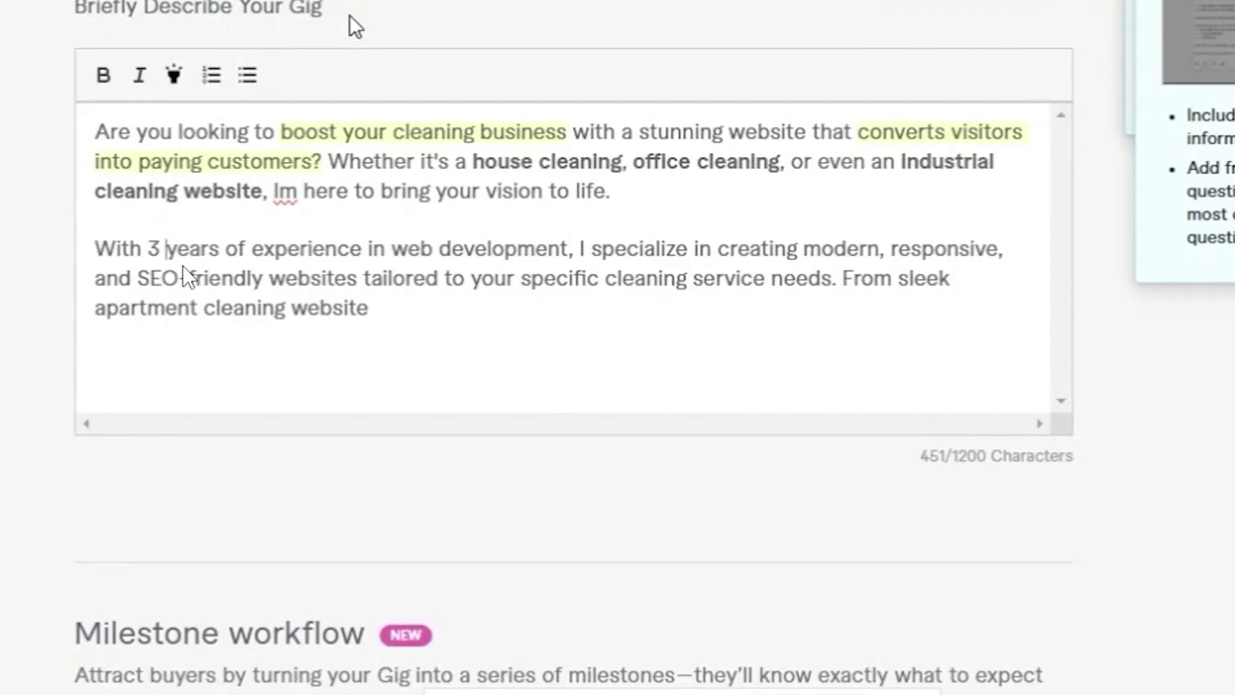
key("ctrl+v")
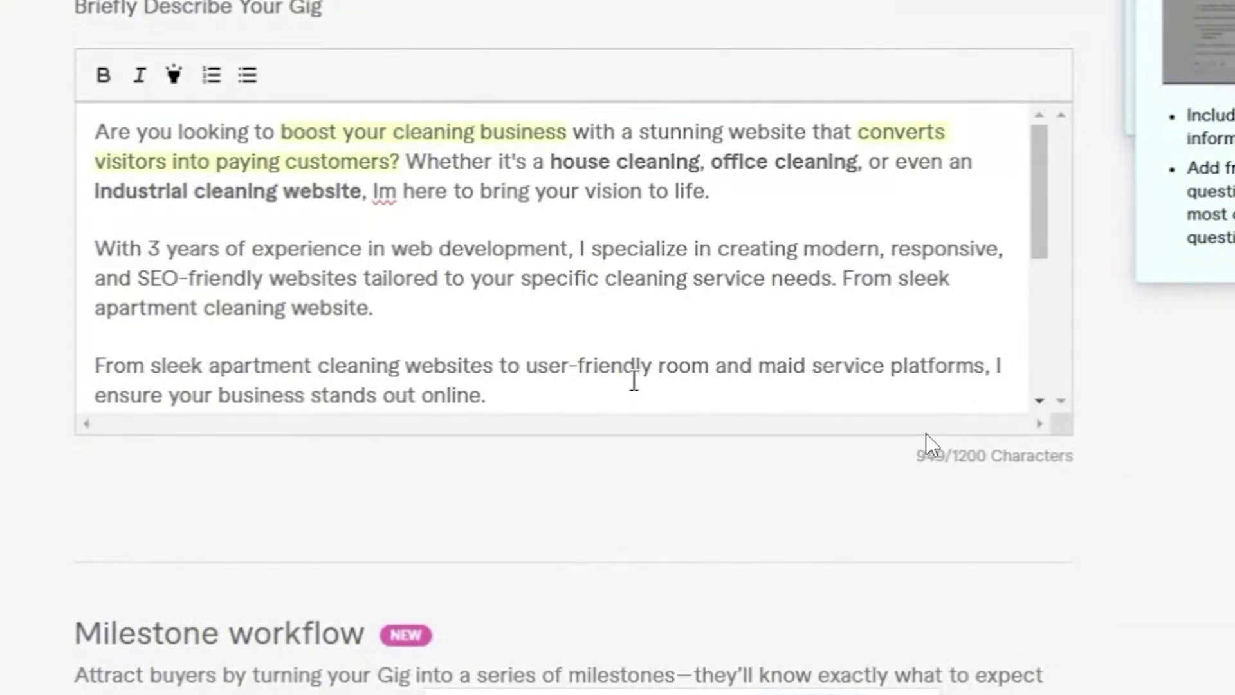
scroll(633, 380, "down", 2)
scroll(621, 379, "up", 2)
left_click(863, 161)
left_click_drag(599, 162, 857, 161)
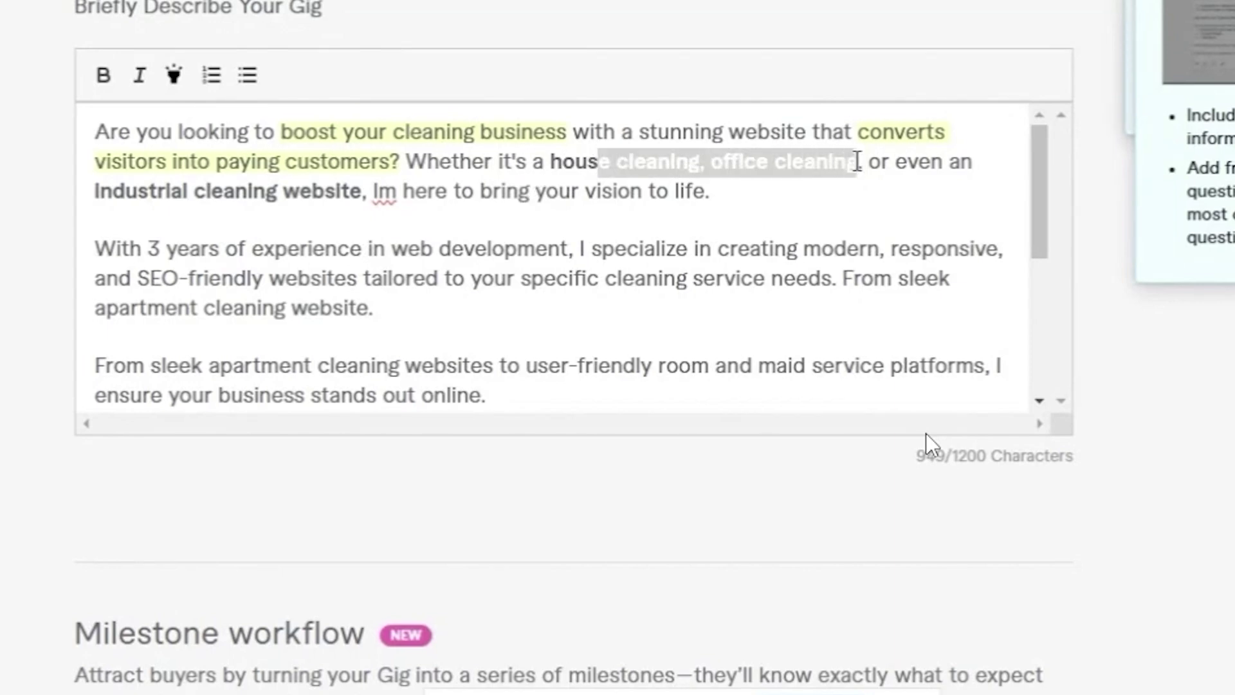
left_click(853, 204)
Start a new paragraph at "Whether it's a", separated by one blank line from the opening question and without a leading space
left_click(402, 161)
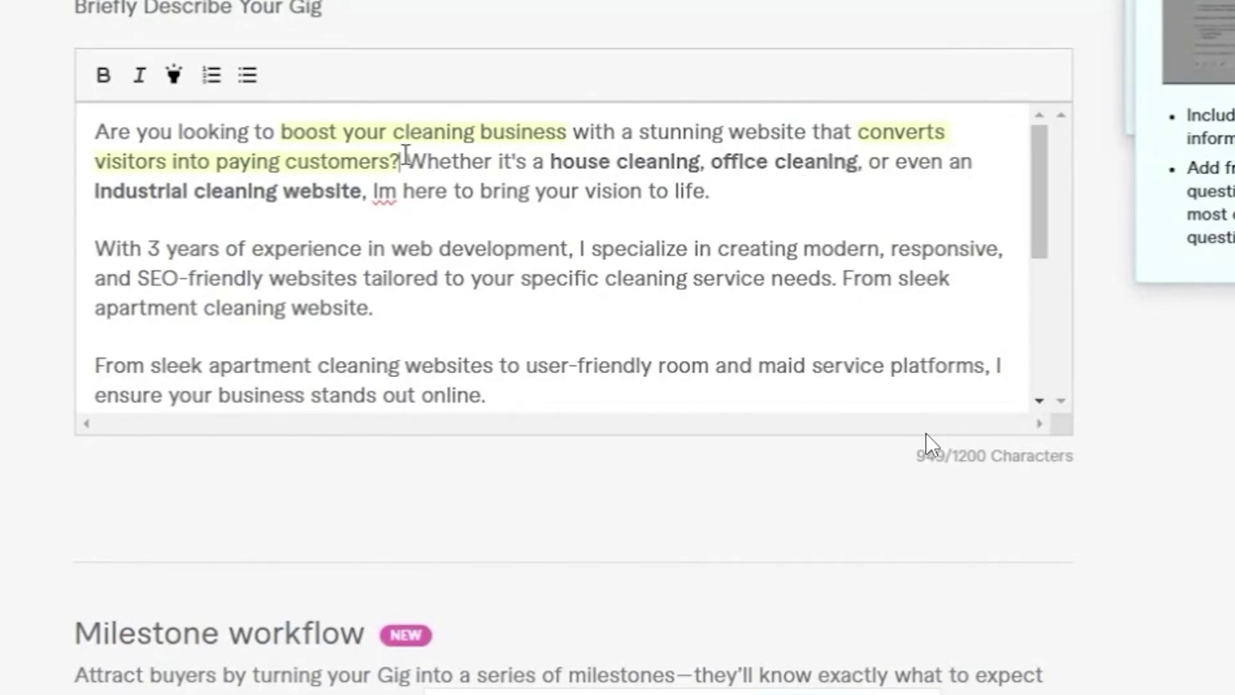
key("Return")
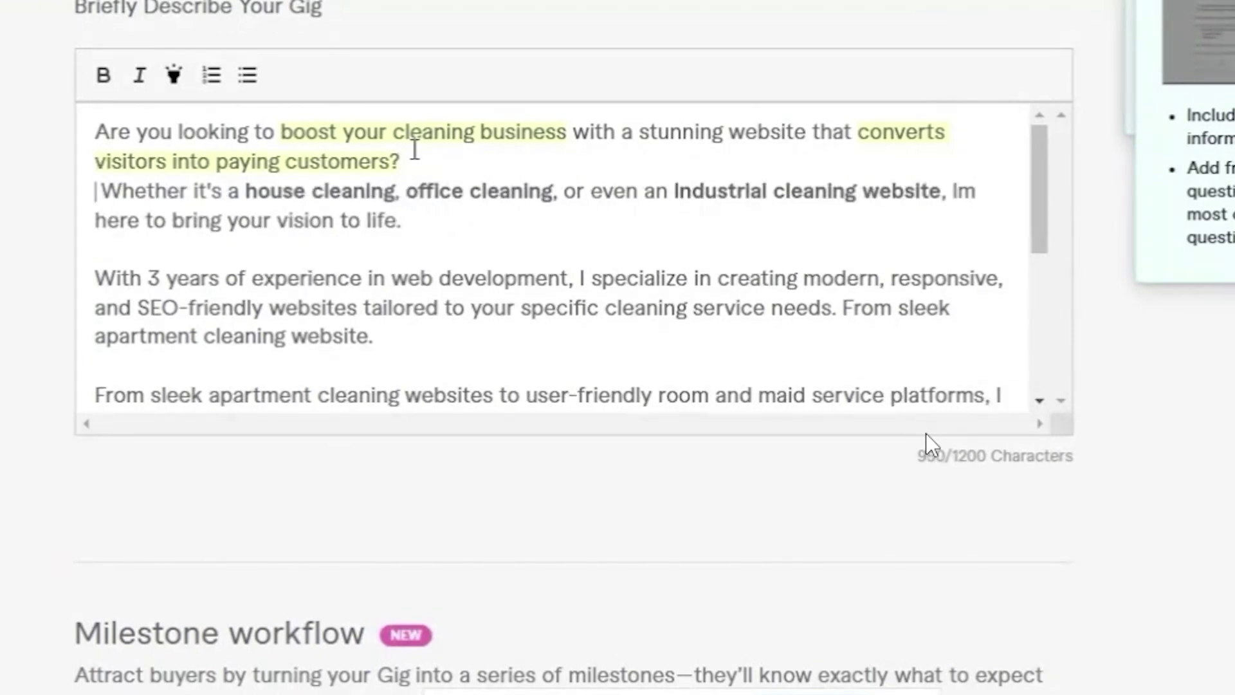
left_click(421, 152)
key("Return")
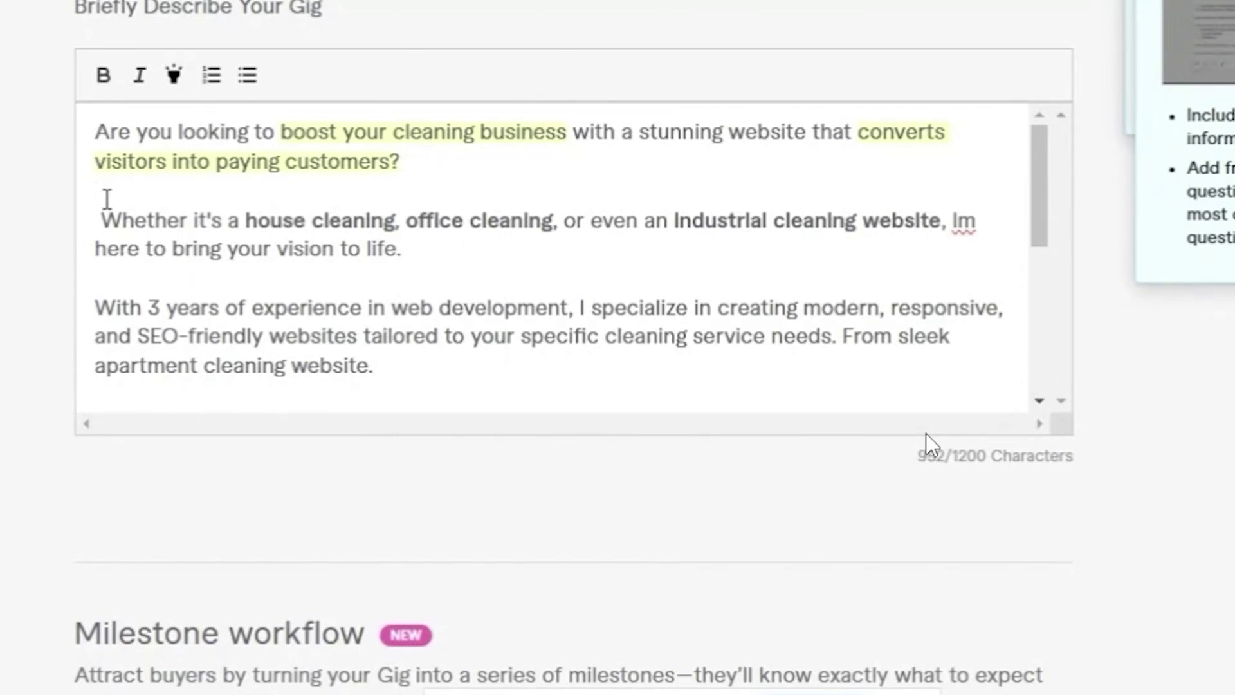
key("BackSpace")
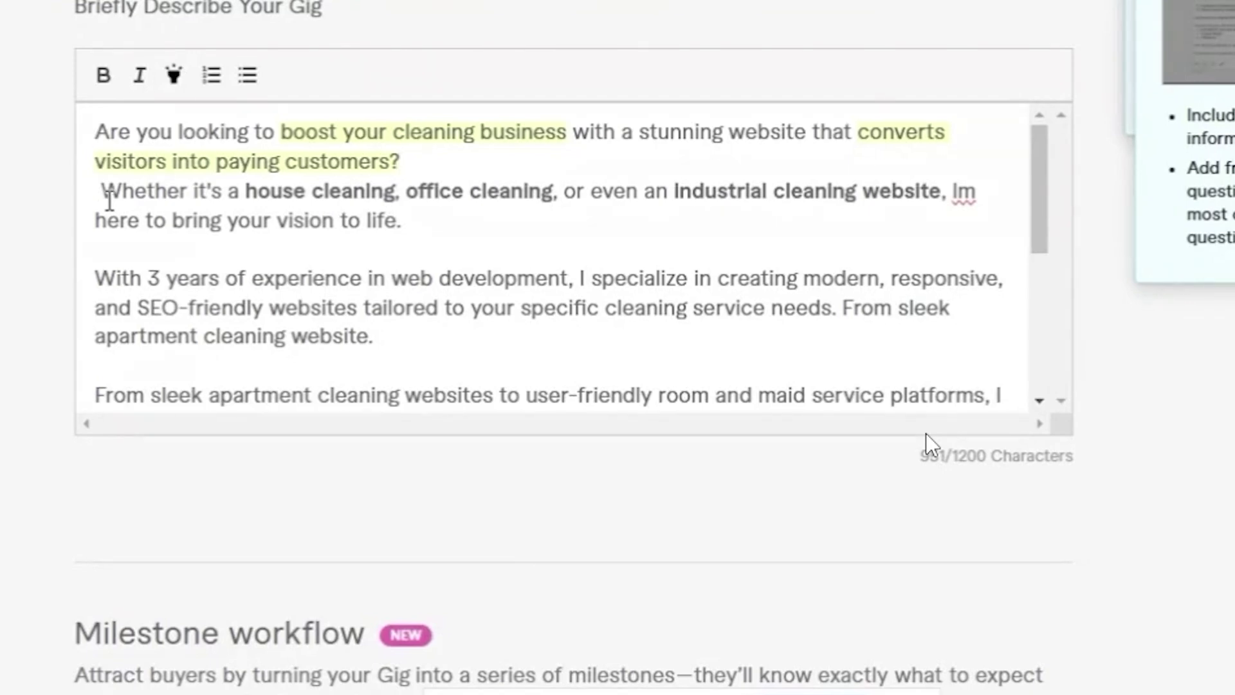
key("Return")
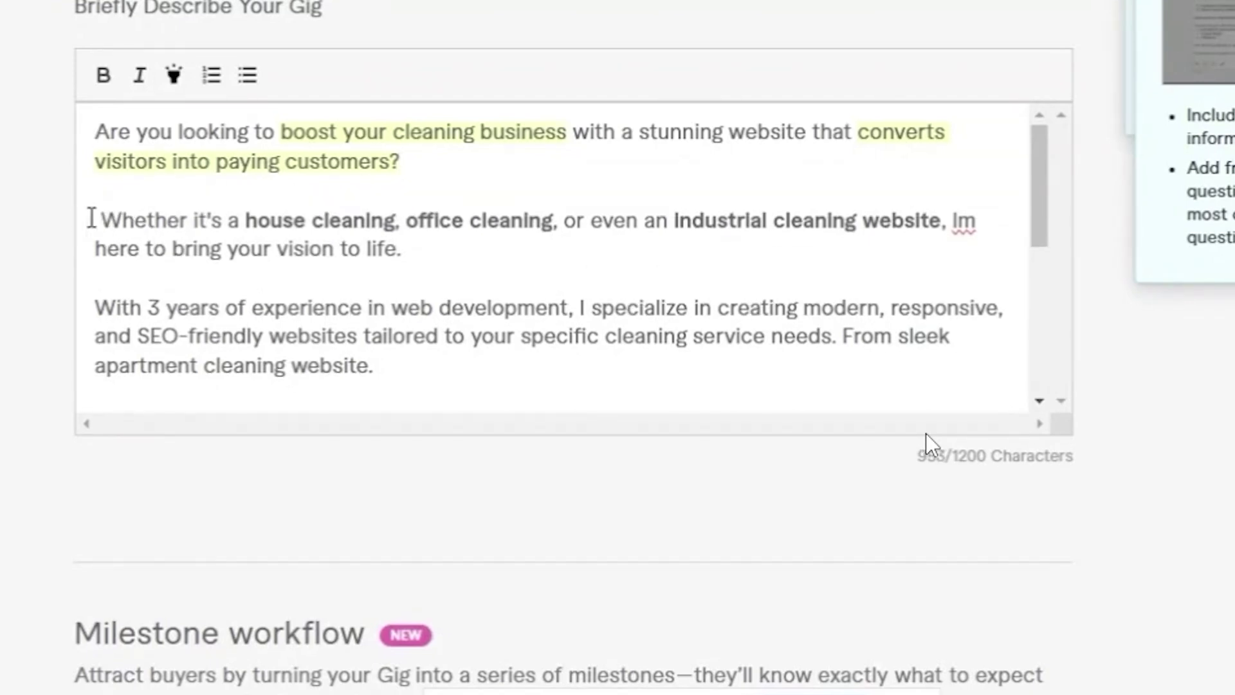
left_click(106, 222)
key("BackSpace")
key("BackSpace")
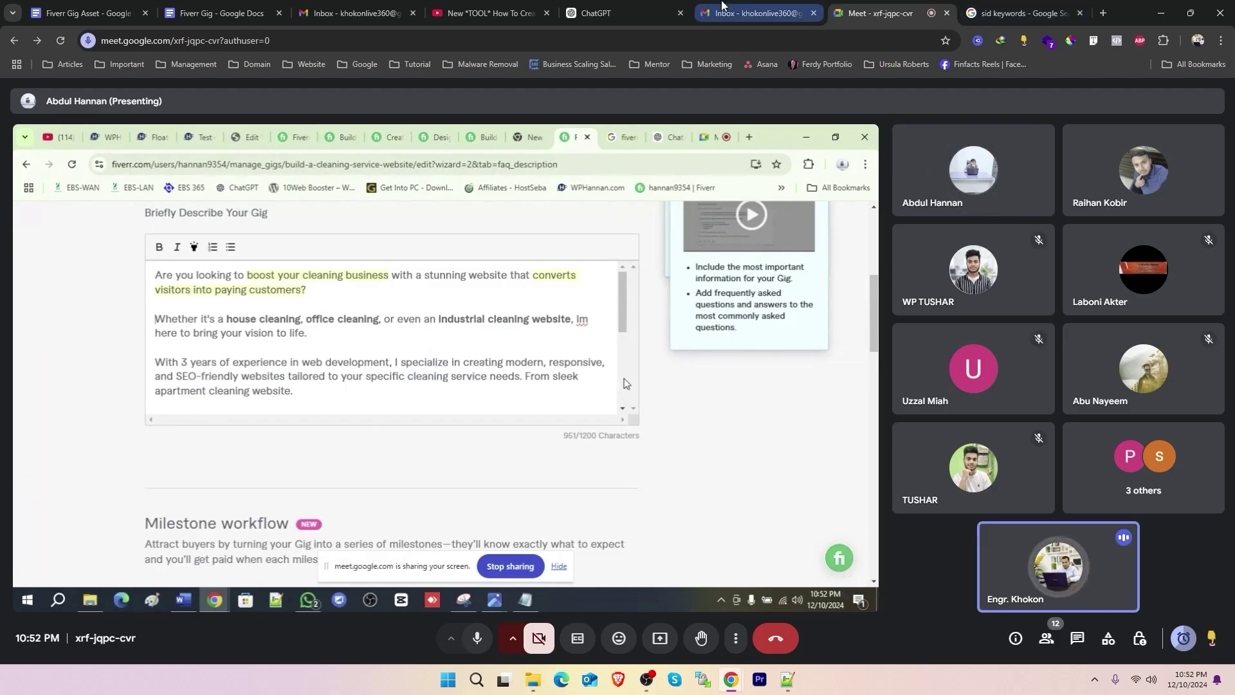
Switch to ChatGPT, check the Desire section starting at "Imagine a professional website that:", and return to the Google Meet call
left_click(618, 13)
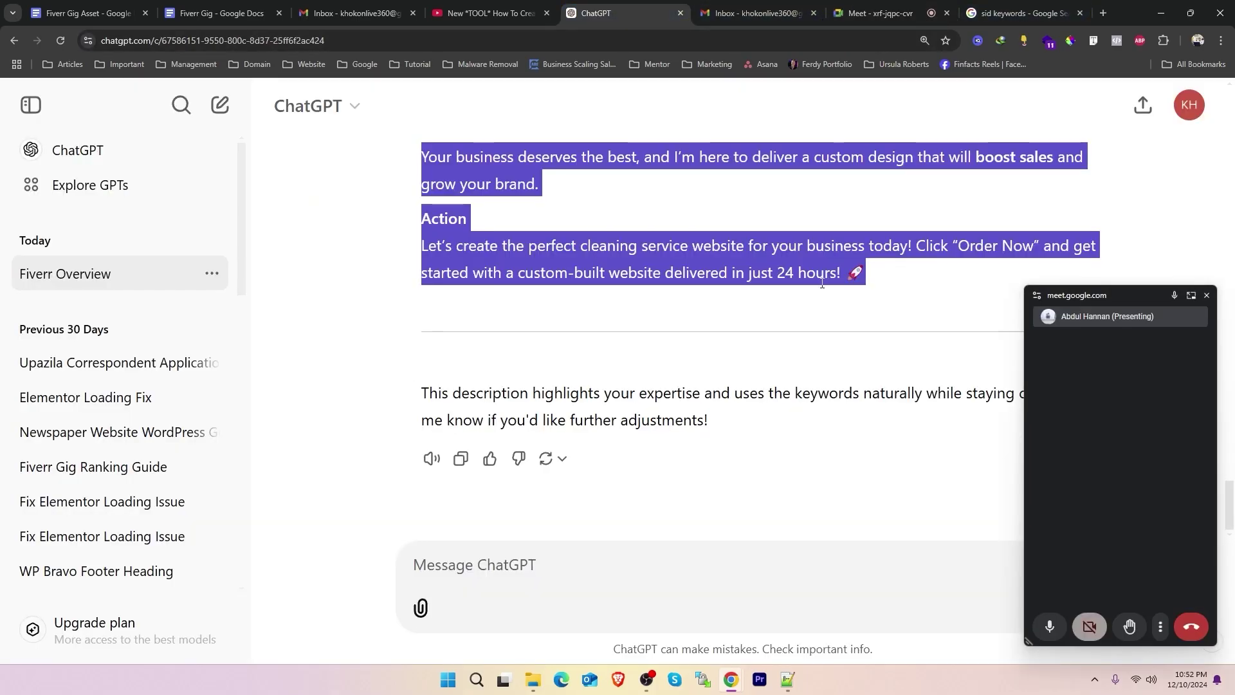
scroll(456, 359, "up", 5)
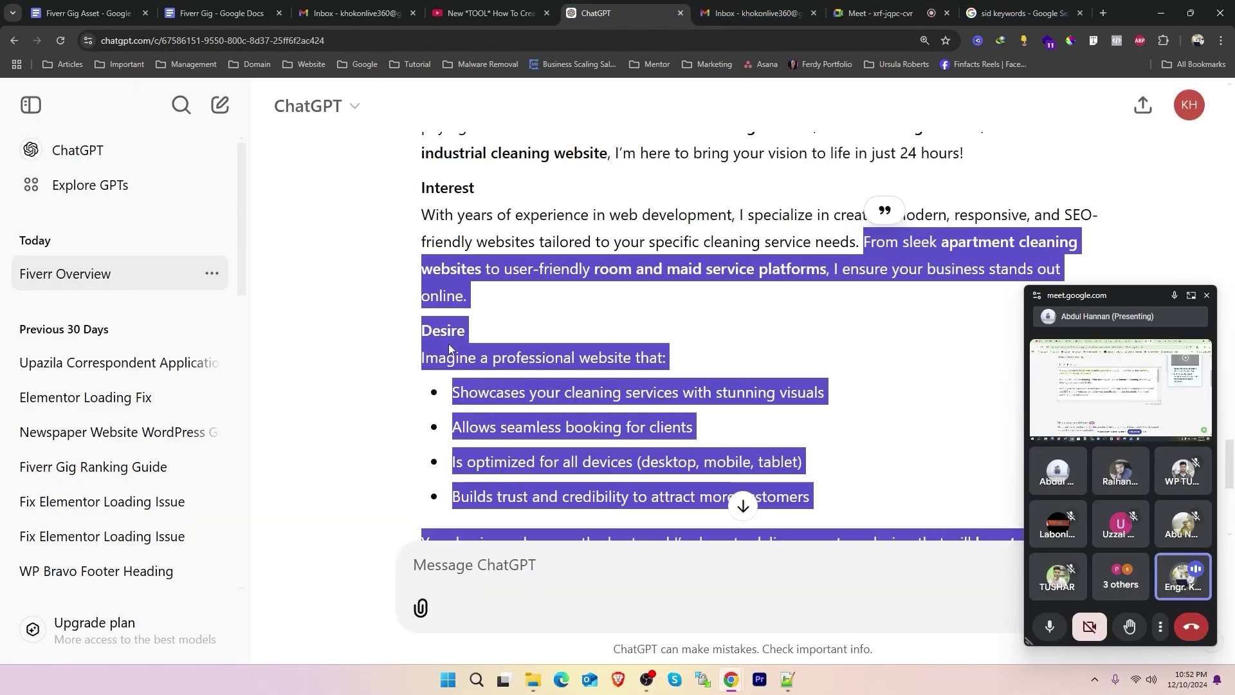
left_click(528, 342)
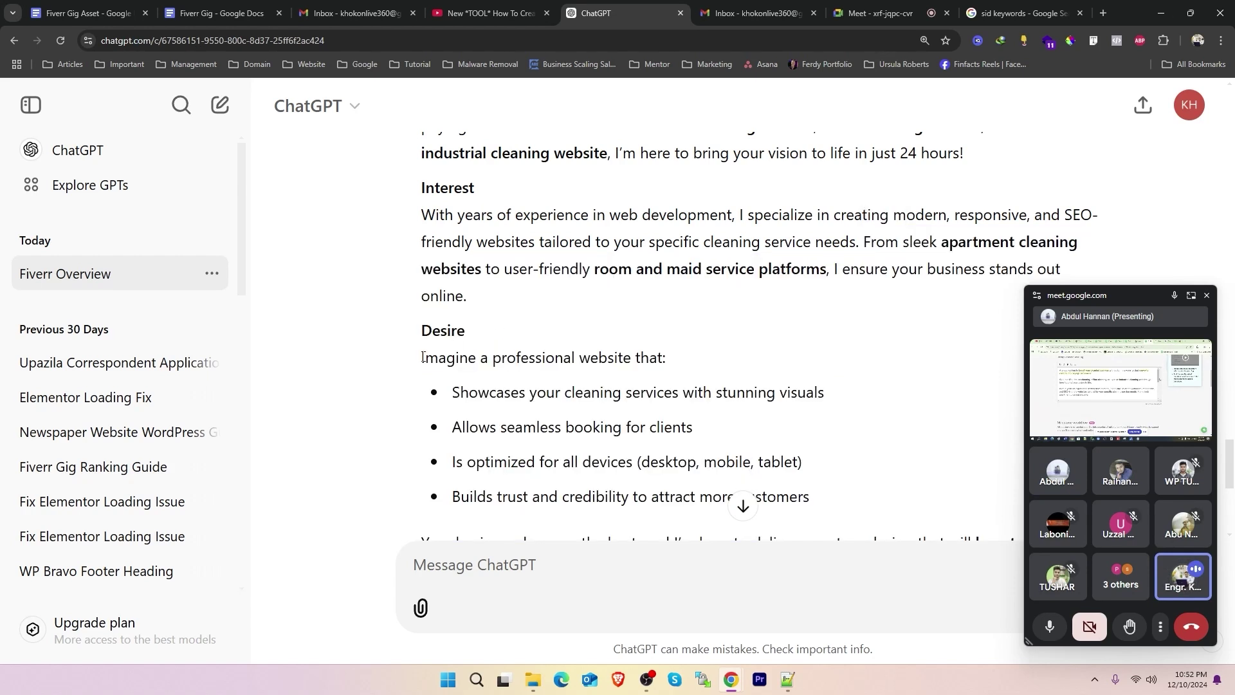
left_click_drag(423, 358, 525, 393)
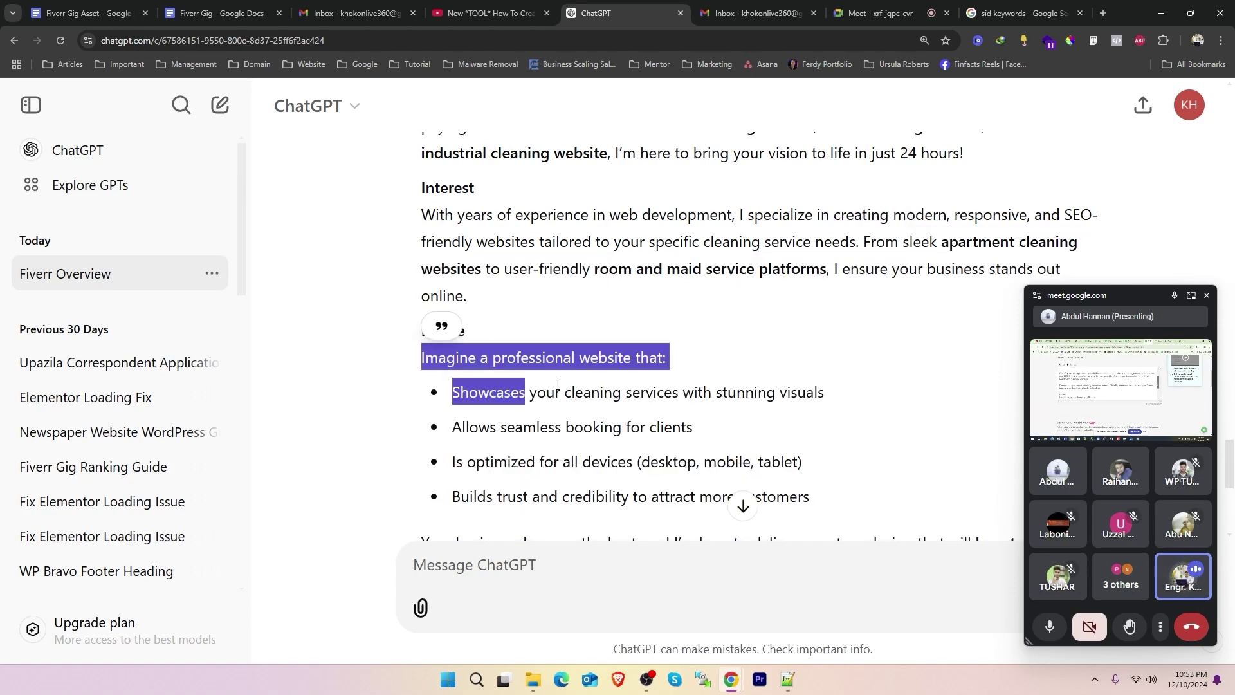
left_click(875, 13)
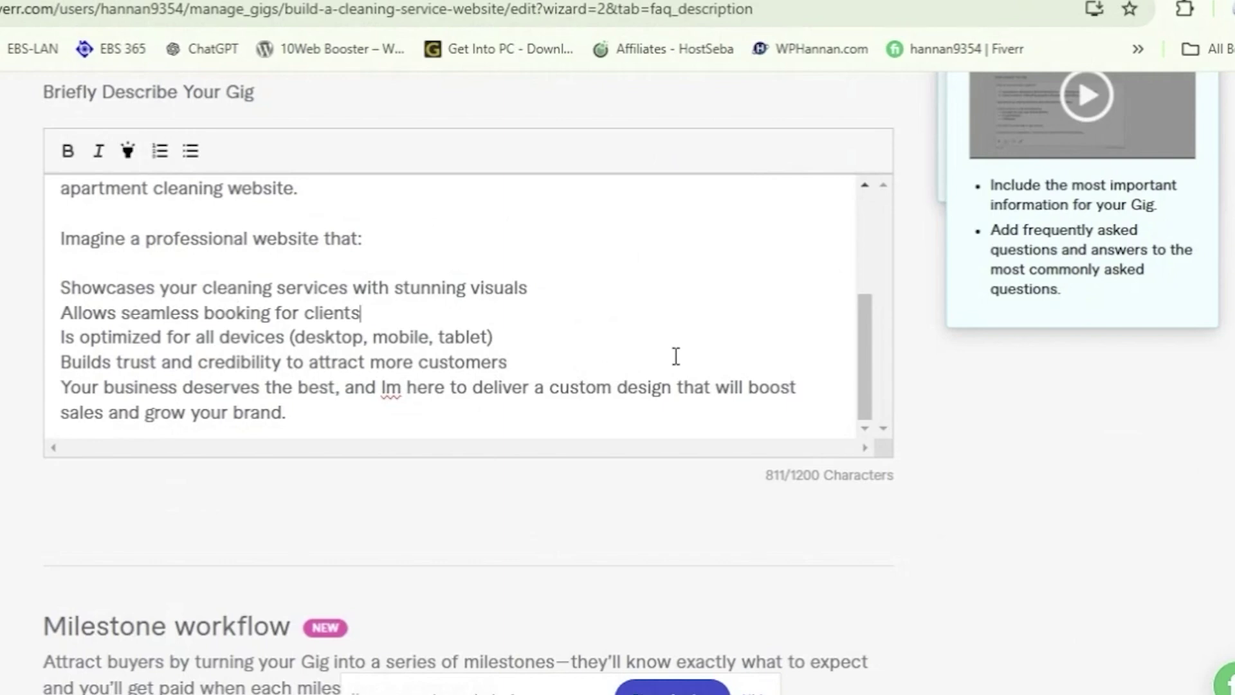
Switch to the Word document, review its "I can make", "You will get" and "Why hire me?" lists, and return to the Fiverr gig editor
mouse_move(114, 692)
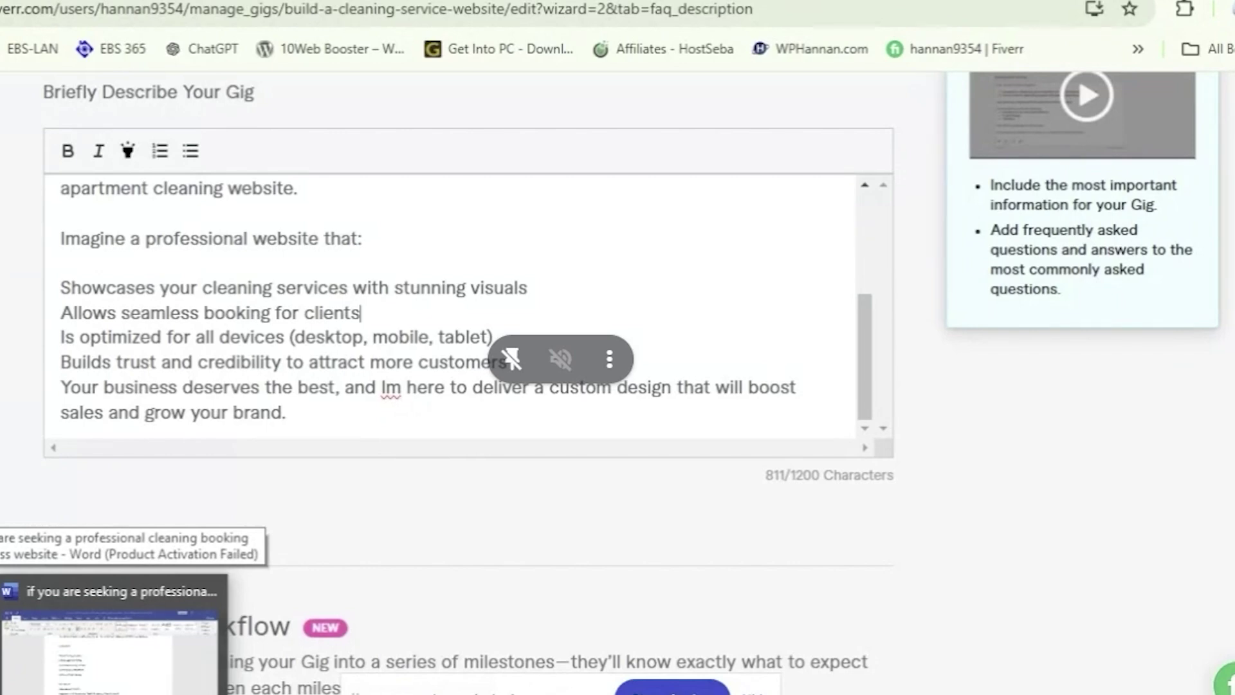
left_click(109, 650)
left_click(544, 450)
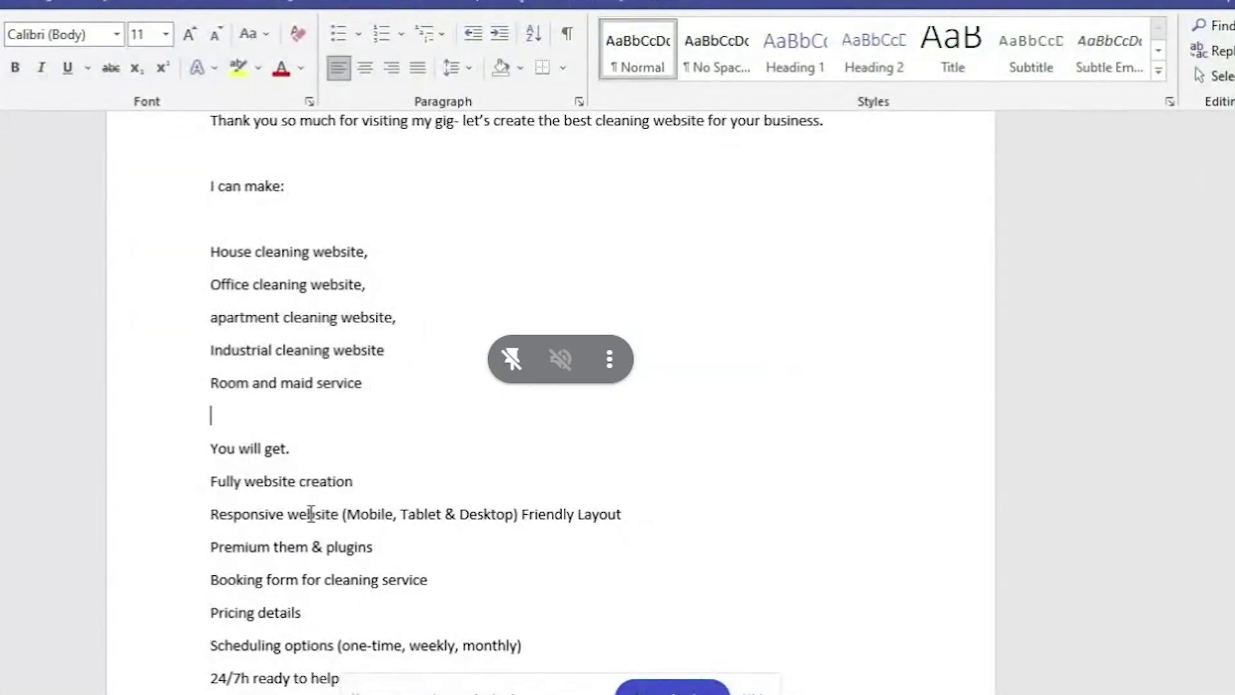
scroll(318, 545, "down", 1)
scroll(273, 464, "down", 1)
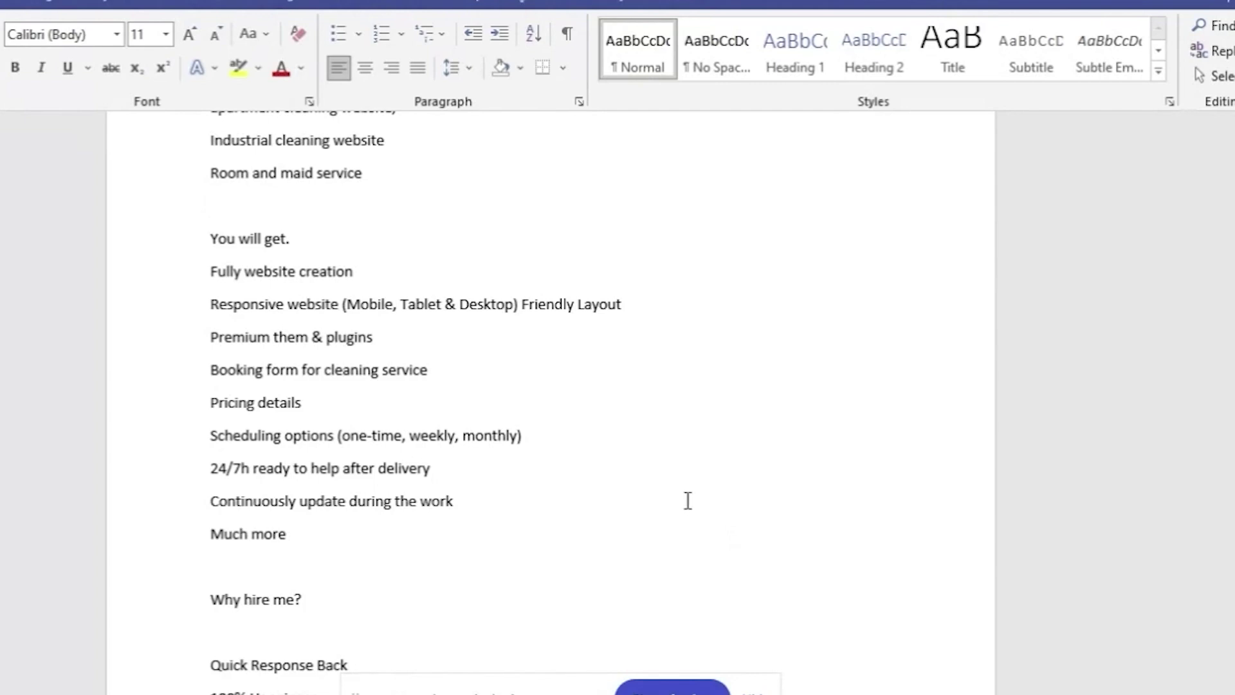
scroll(318, 577, "down", 2)
scroll(485, 529, "down", 1)
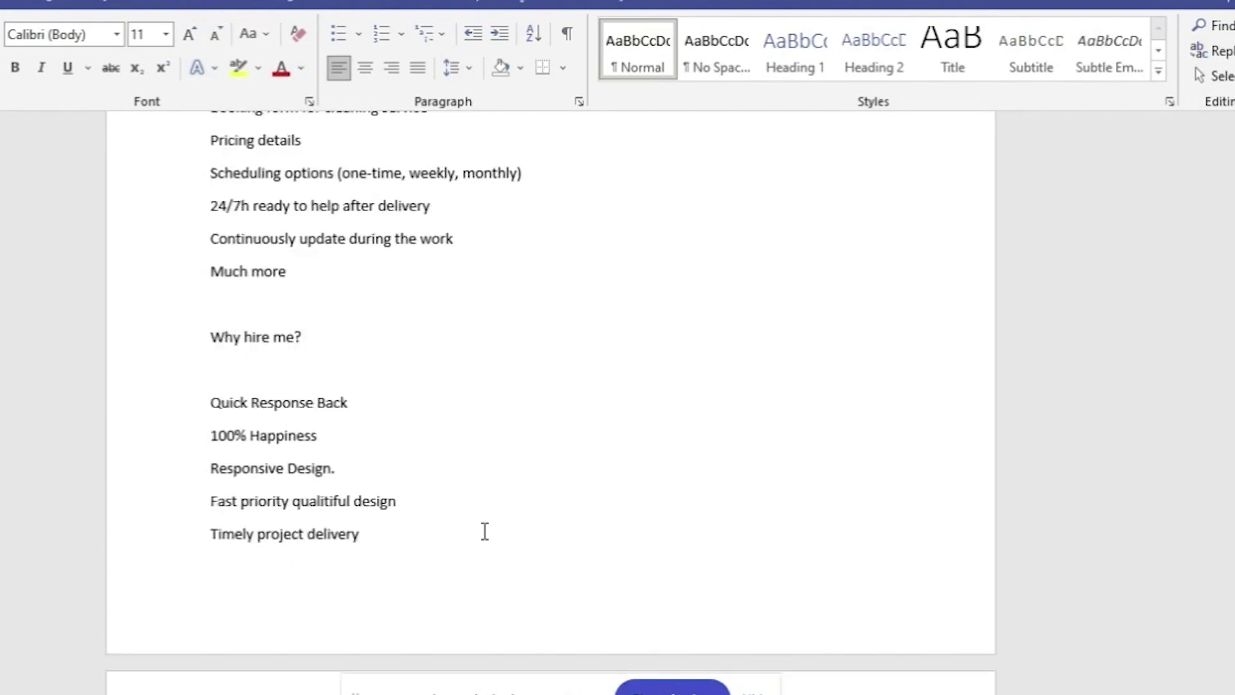
scroll(659, 505, "up", 1)
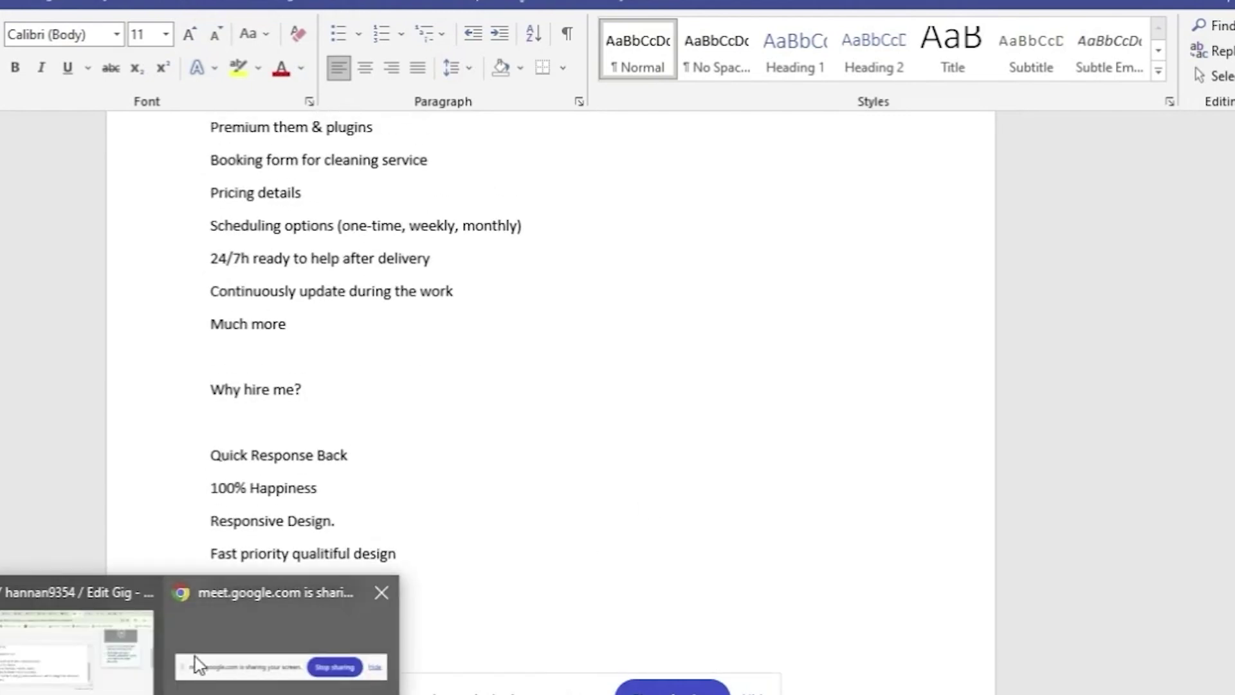
left_click(198, 667)
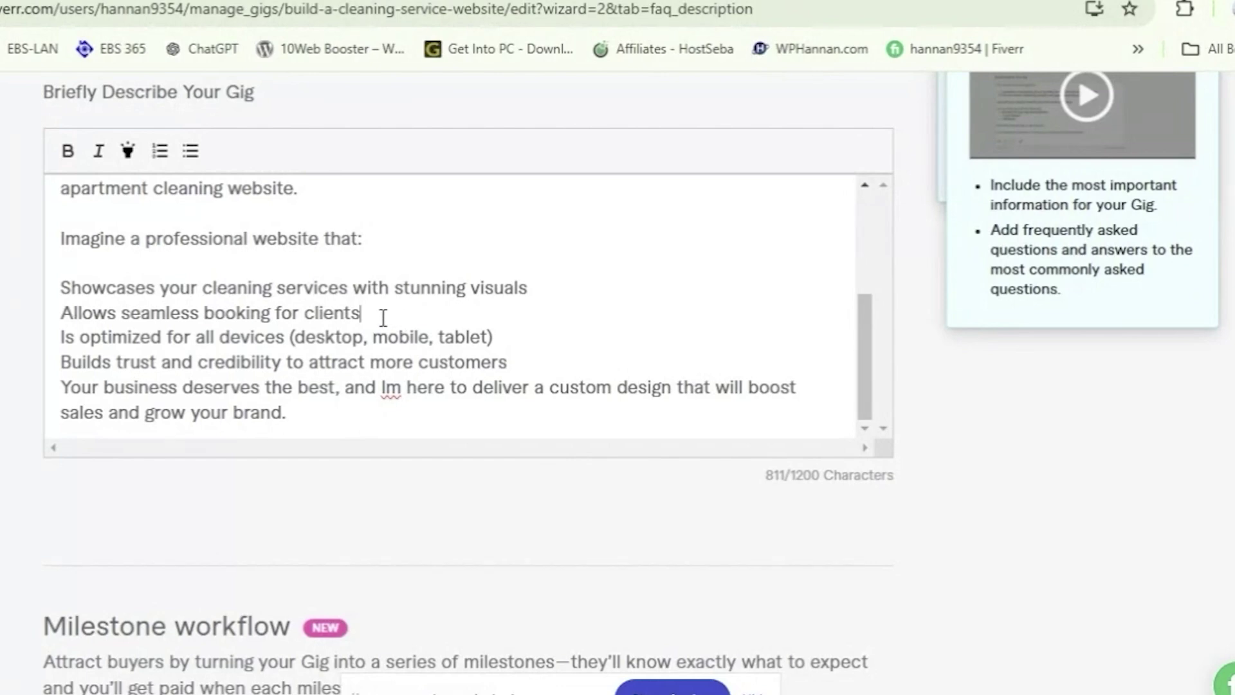
Format the four lines from "Showcases your cleaning services" to "Builds trust and credibility" as a bulleted list
left_click_drag(61, 288, 551, 366)
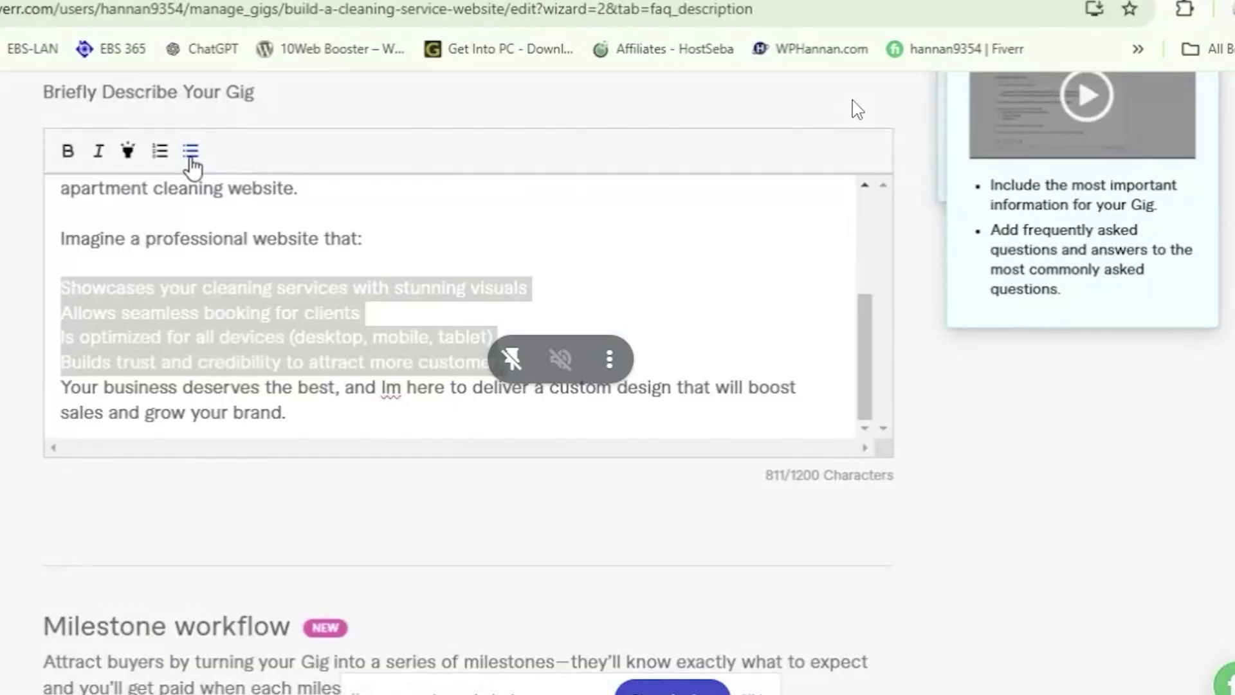
left_click(191, 152)
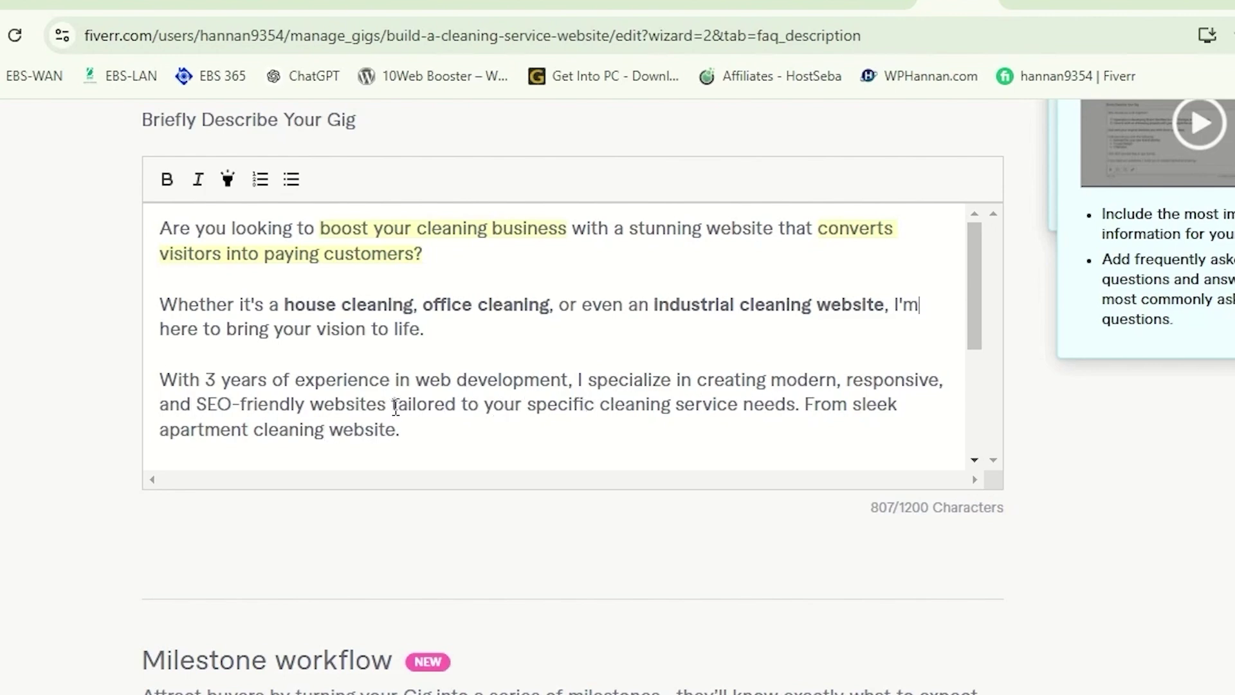
left_click_drag(392, 404, 450, 402)
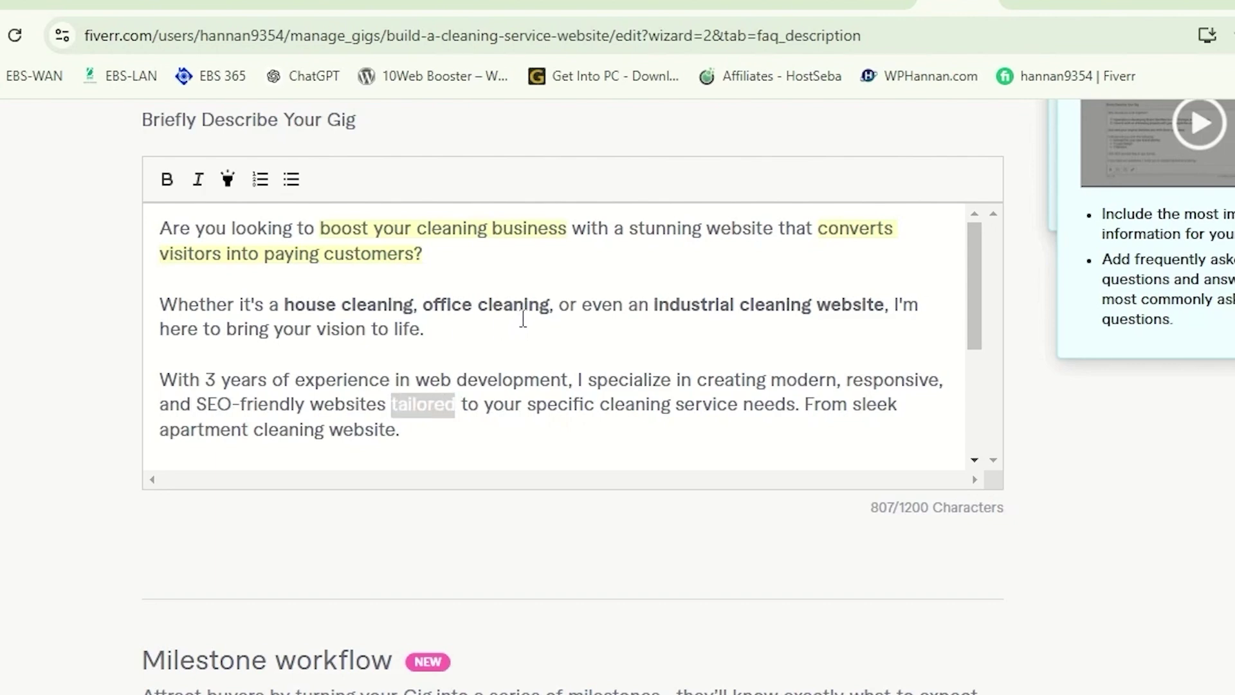
scroll(483, 393, "down", 2)
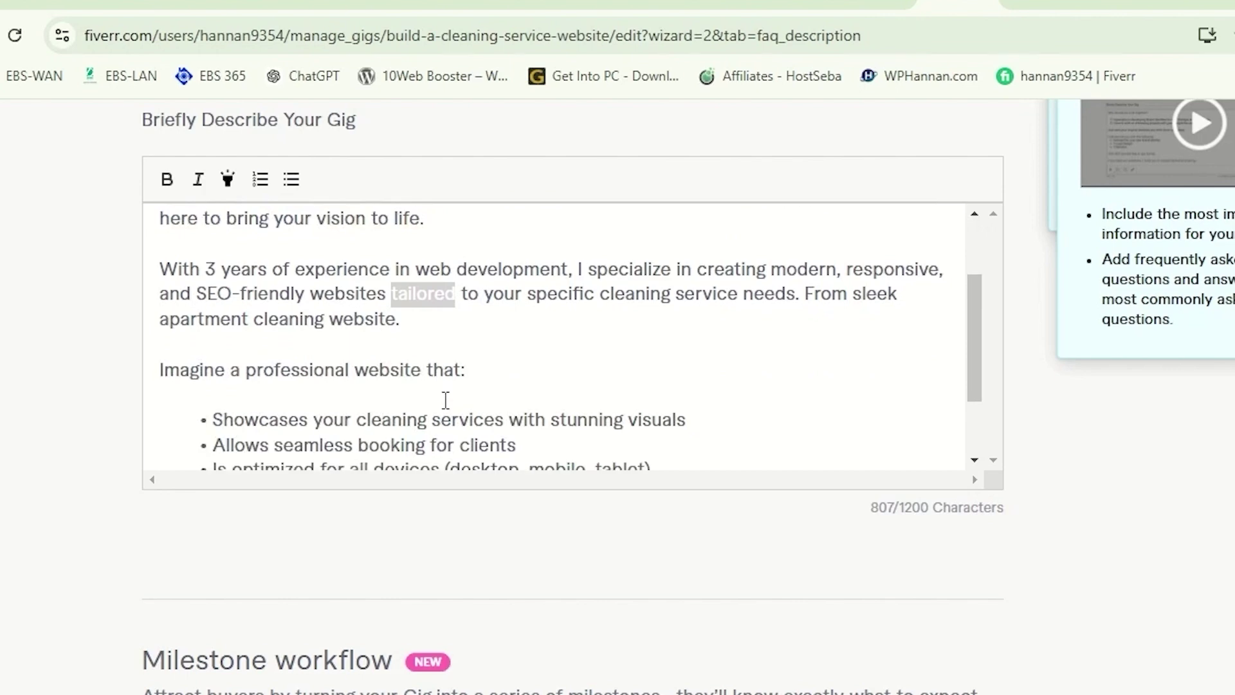
left_click(417, 321)
key("alt+Tab")
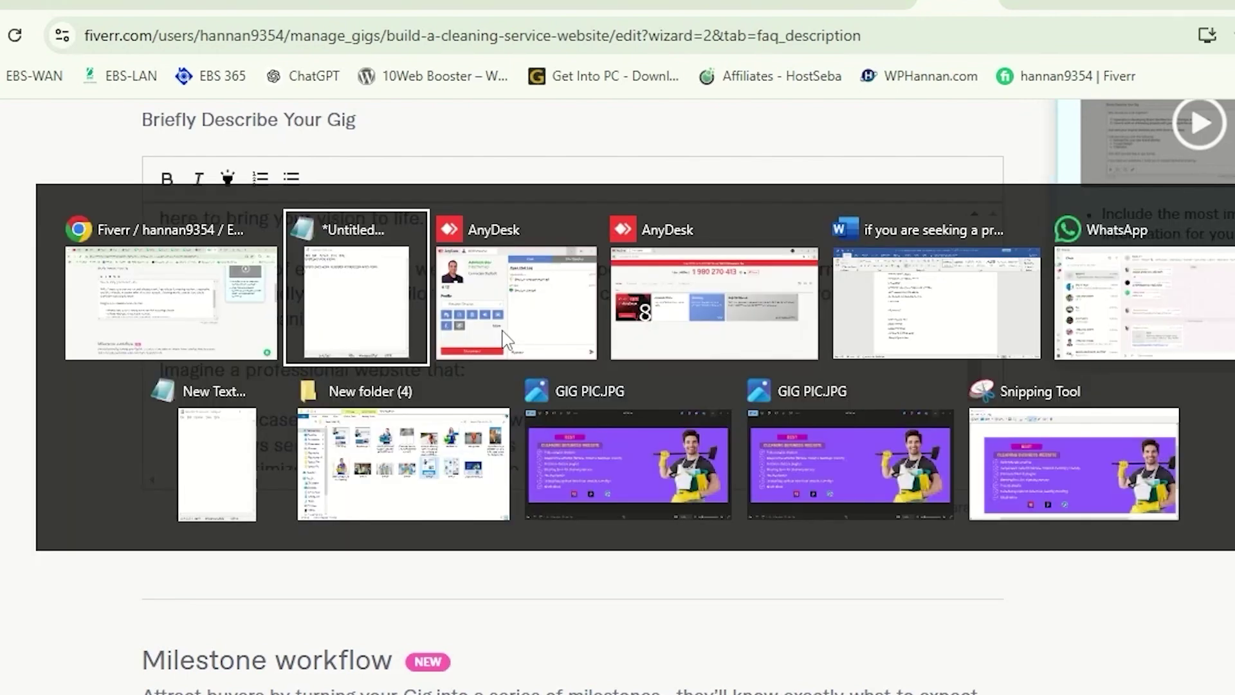
key("alt+Tab")
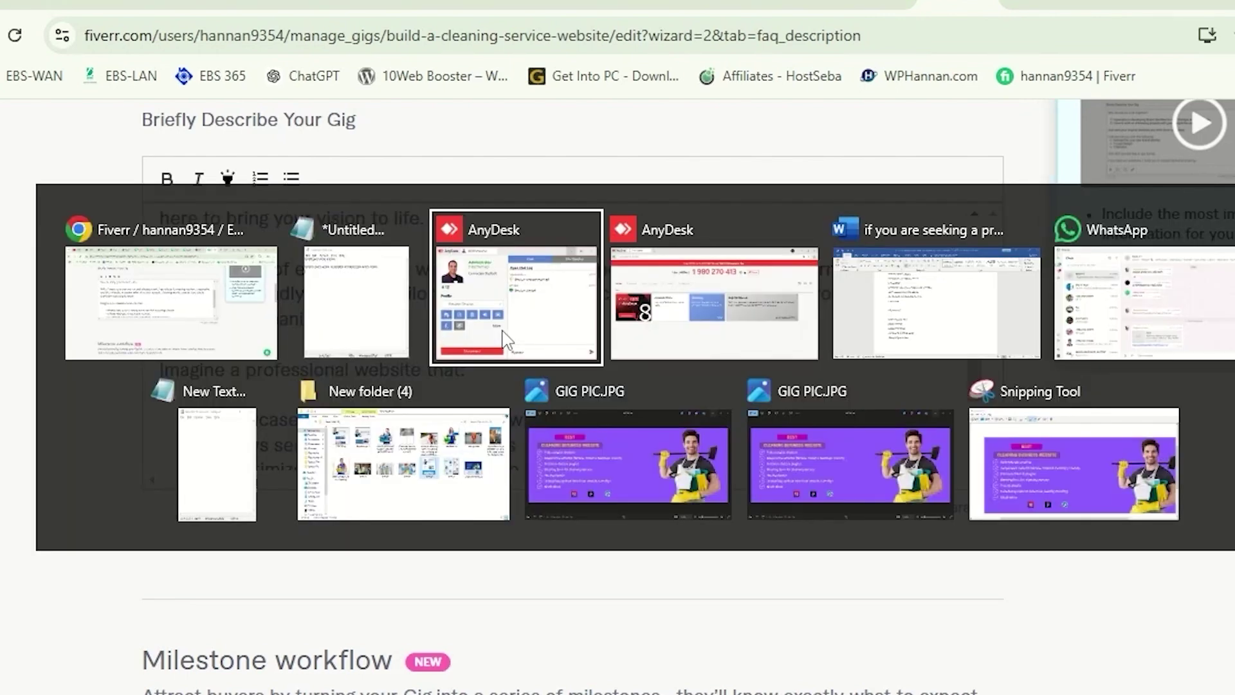
key("alt+shift+Tab")
key("alt+shift+Tab")
key("alt+Tab")
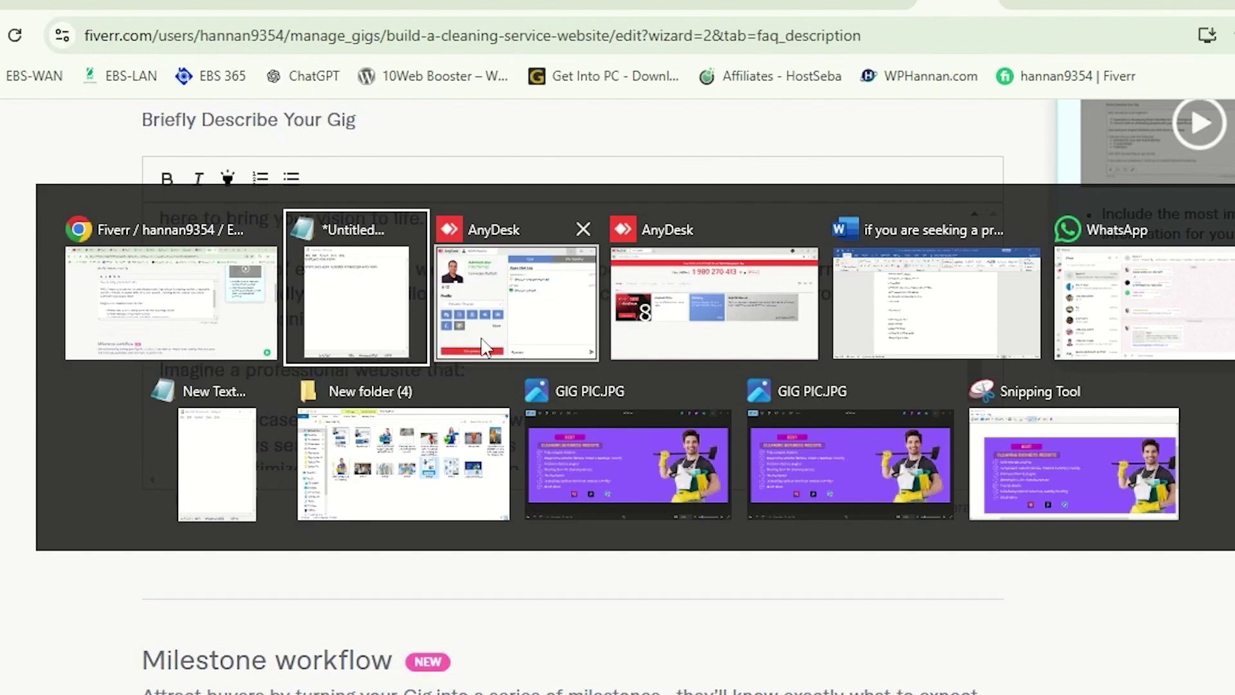
key("alt+shift+Tab")
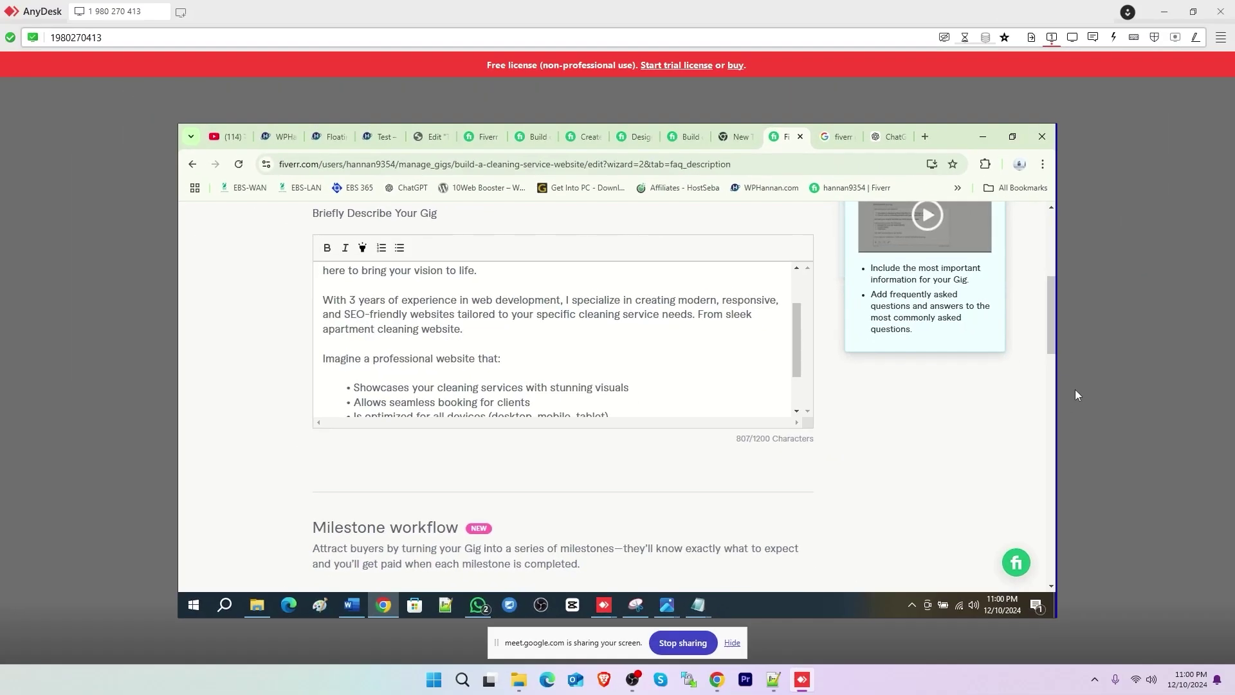
Reword the second bullet under "Imagine a professional website that:" to say "hassle free booking"
type("ssle")
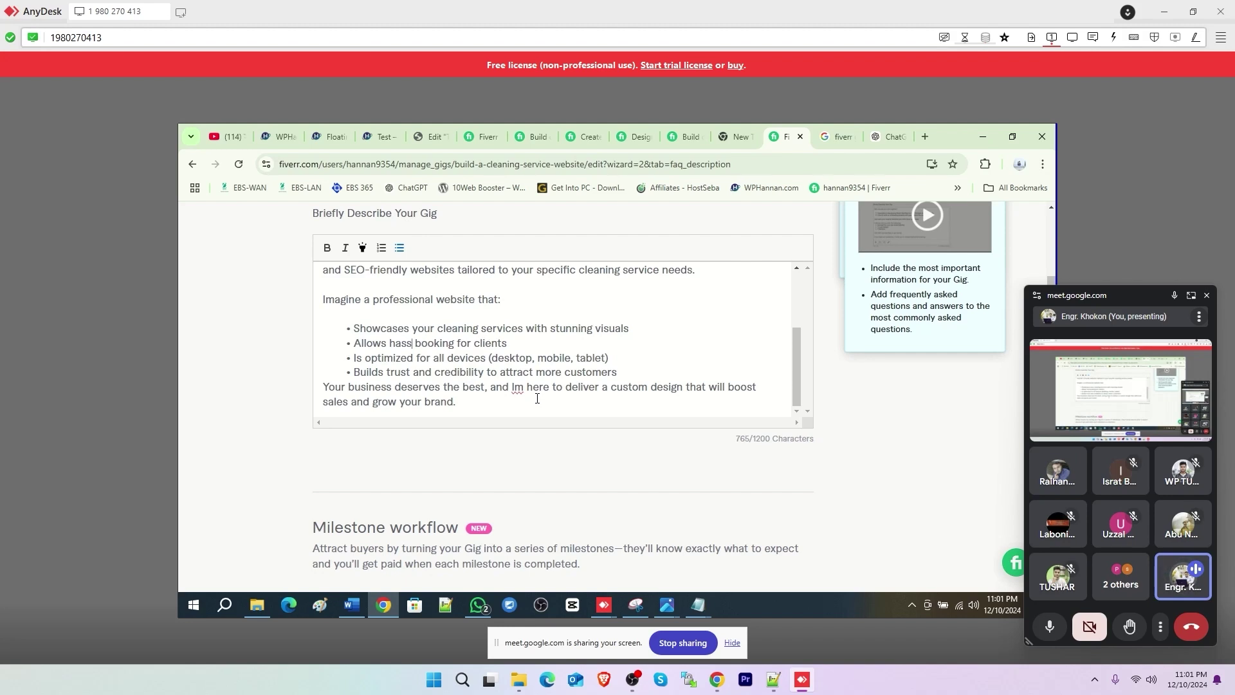
type(" free")
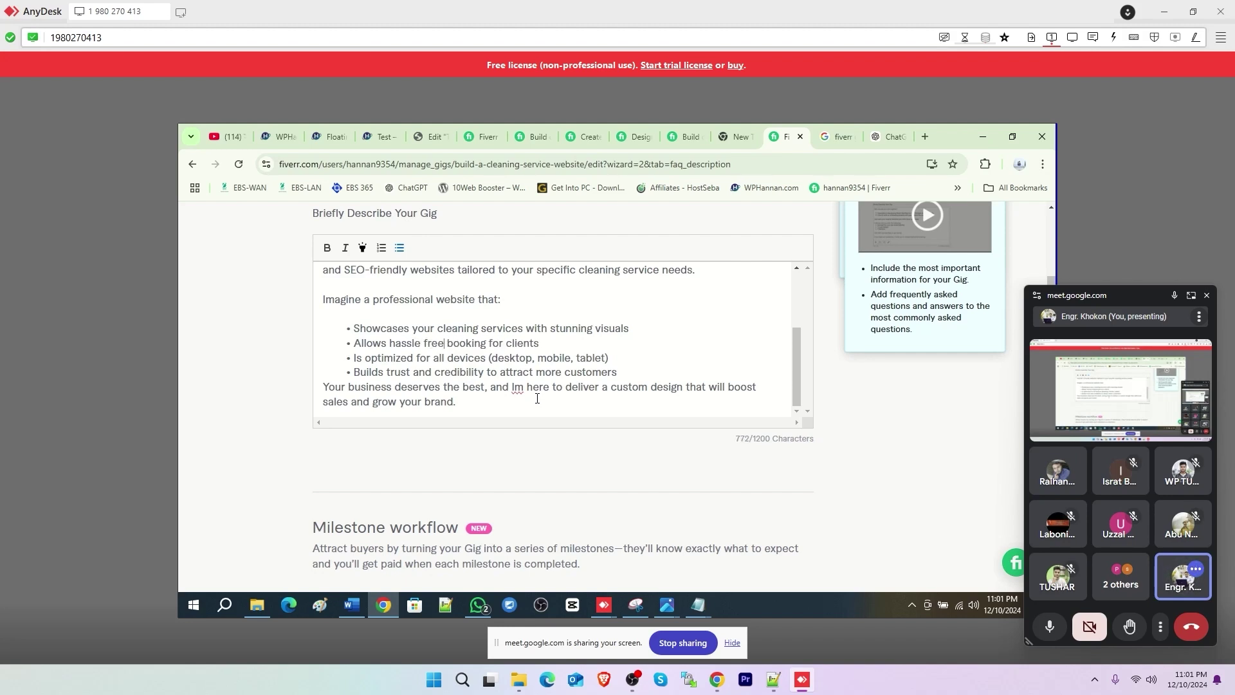
key("Right")
key("Right")
key("Right")
key("Right")
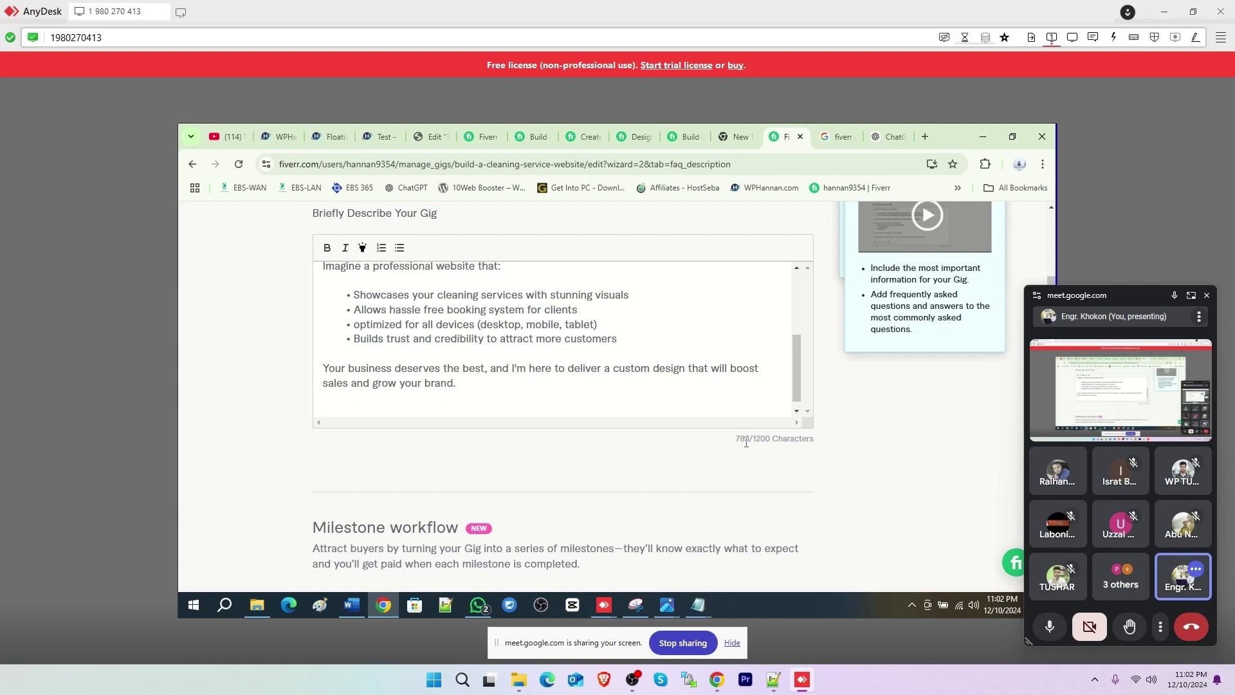
Copy the "Why hire me?" heading and its list from the Word document and paste them at the end of the gig description
left_click(351, 605)
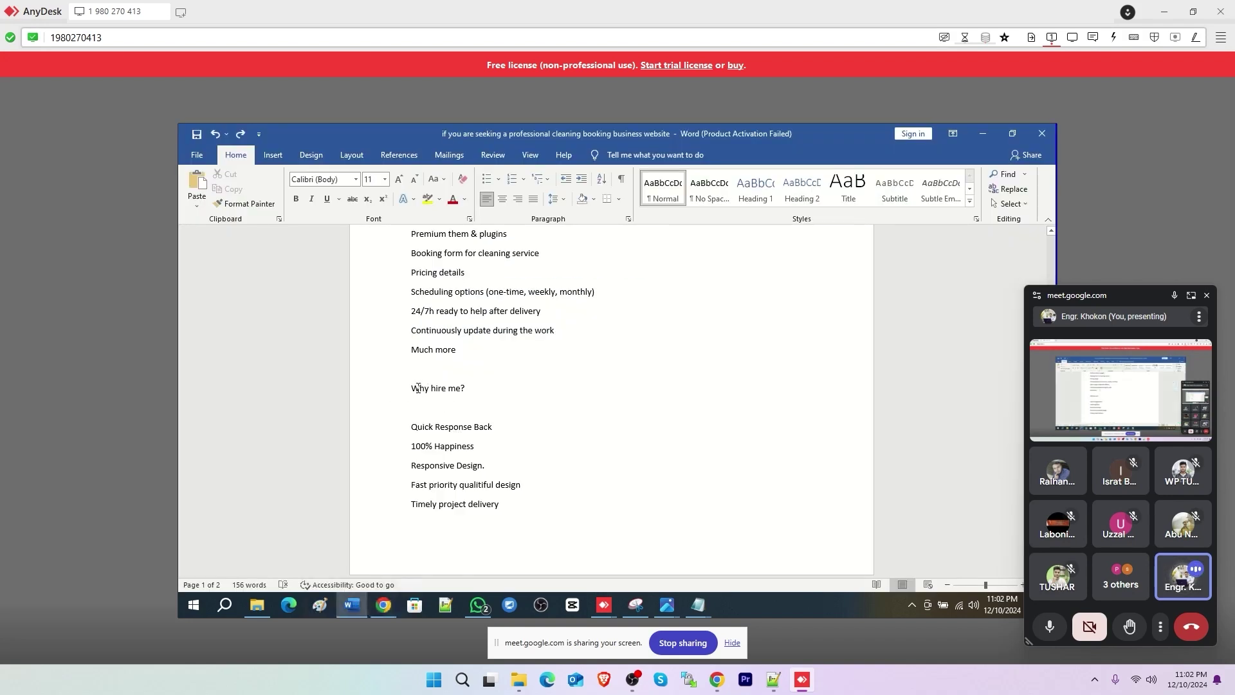
left_click_drag(412, 388, 520, 511)
key("ctrl+c")
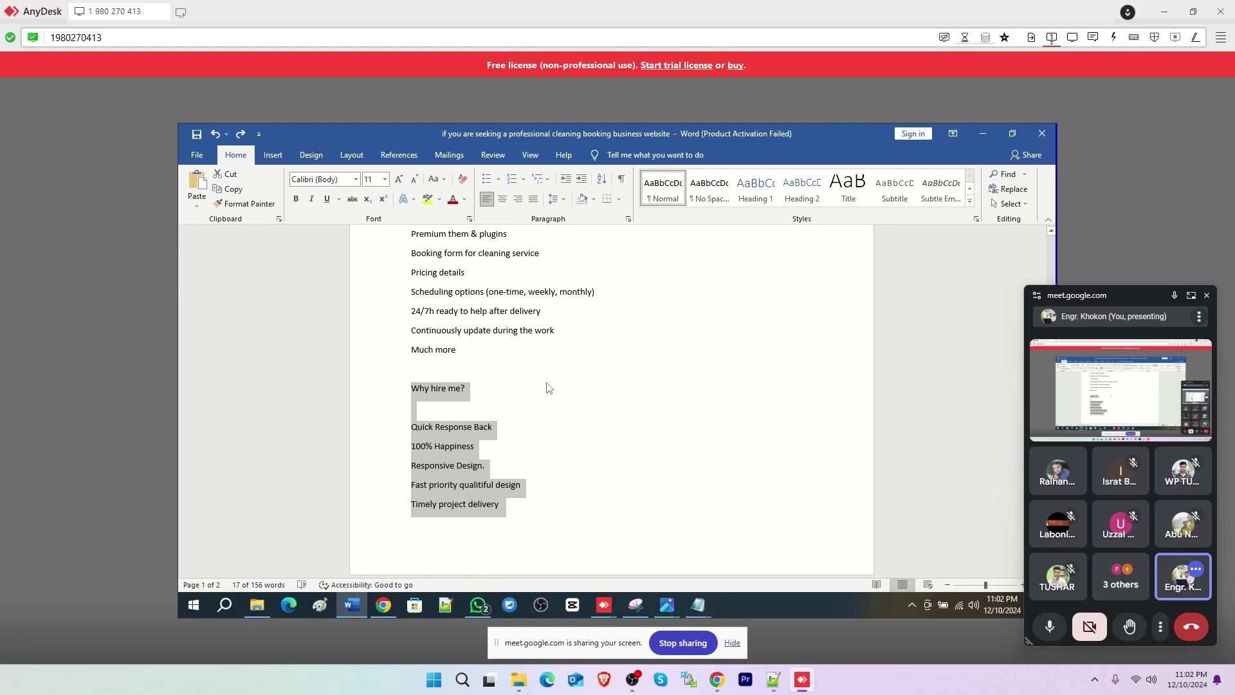
key("alt+Tab")
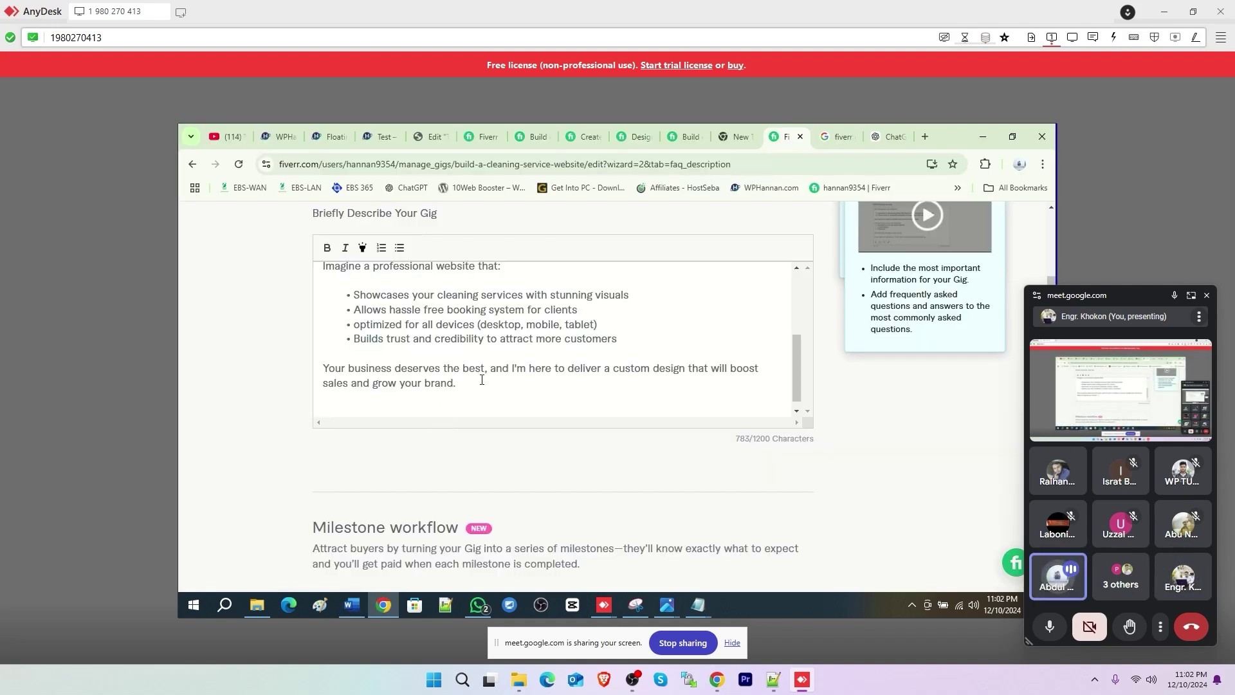
key("ctrl+v")
scroll(450, 354, "down", 1)
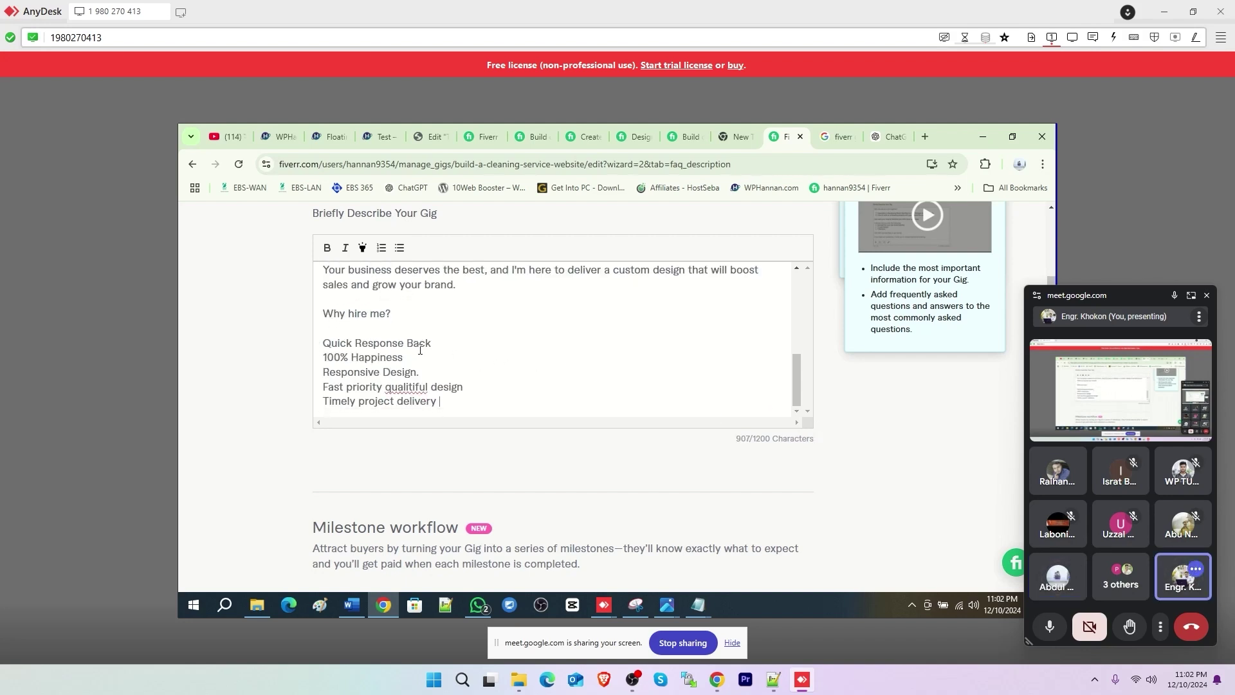
Shorten the pasted heading to "Why me?"
left_click(390, 315)
key("ctrl+Left")
key("ctrl+Left")
key("shift+Right")
key("shift+Right")
key("shift+Right")
key("shift+Right")
key("shift+Right")
key("BackSpace")
Make the lines under "Why me?" a bulleted list and remove everything from "Back" through "Fast priority qualitiful design"
left_click_drag(436, 401, 322, 343)
left_click(400, 247)
left_click_drag(435, 344, 689, 375)
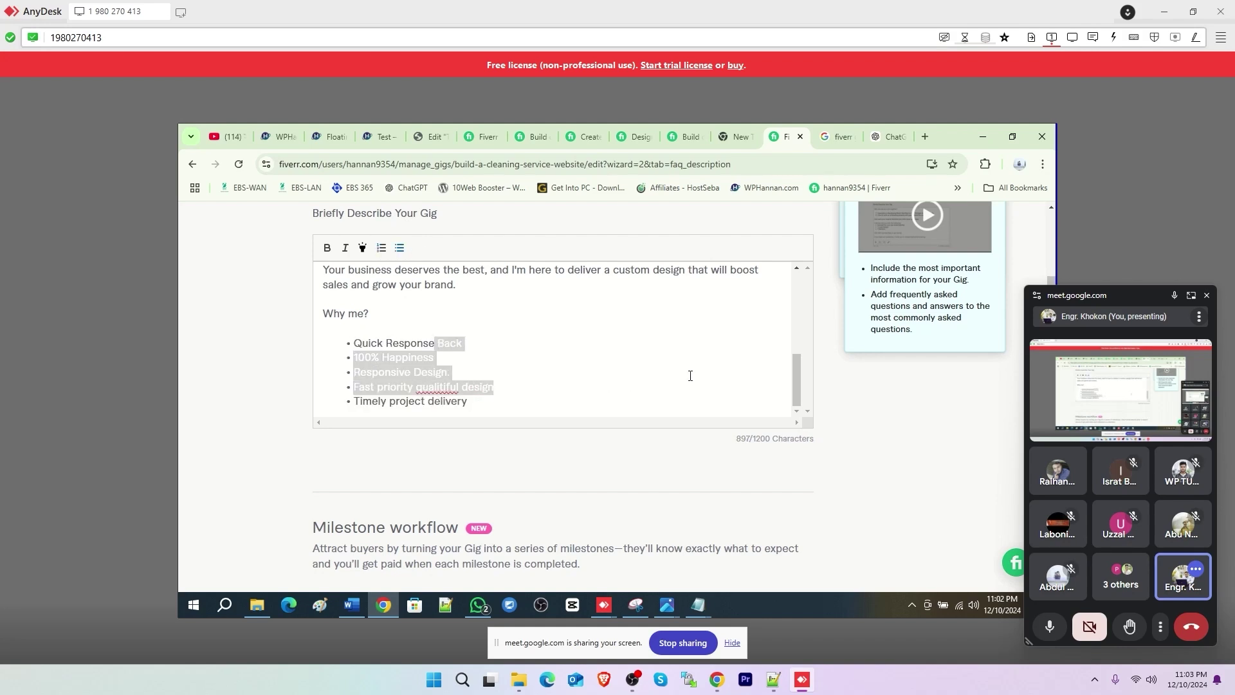
key("BackSpace")
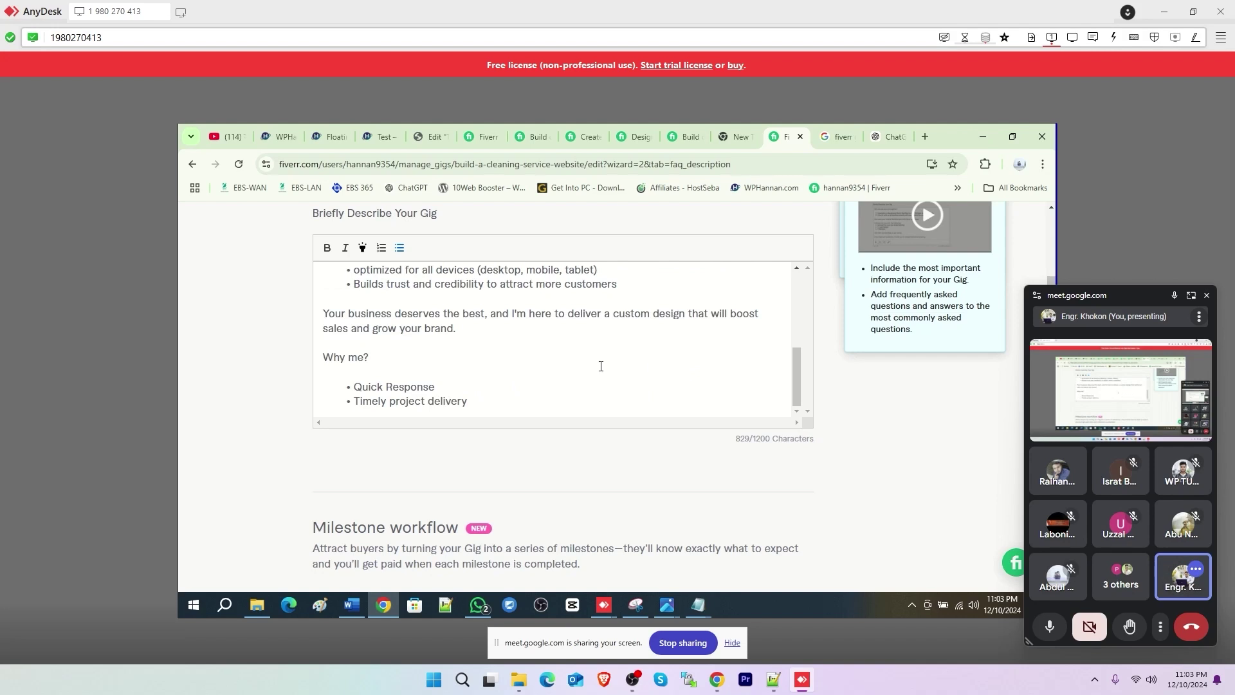
Copy "24/7h ready to help after delivery" from the Word document and add it as a bullet under "Why me?"
left_click(352, 606)
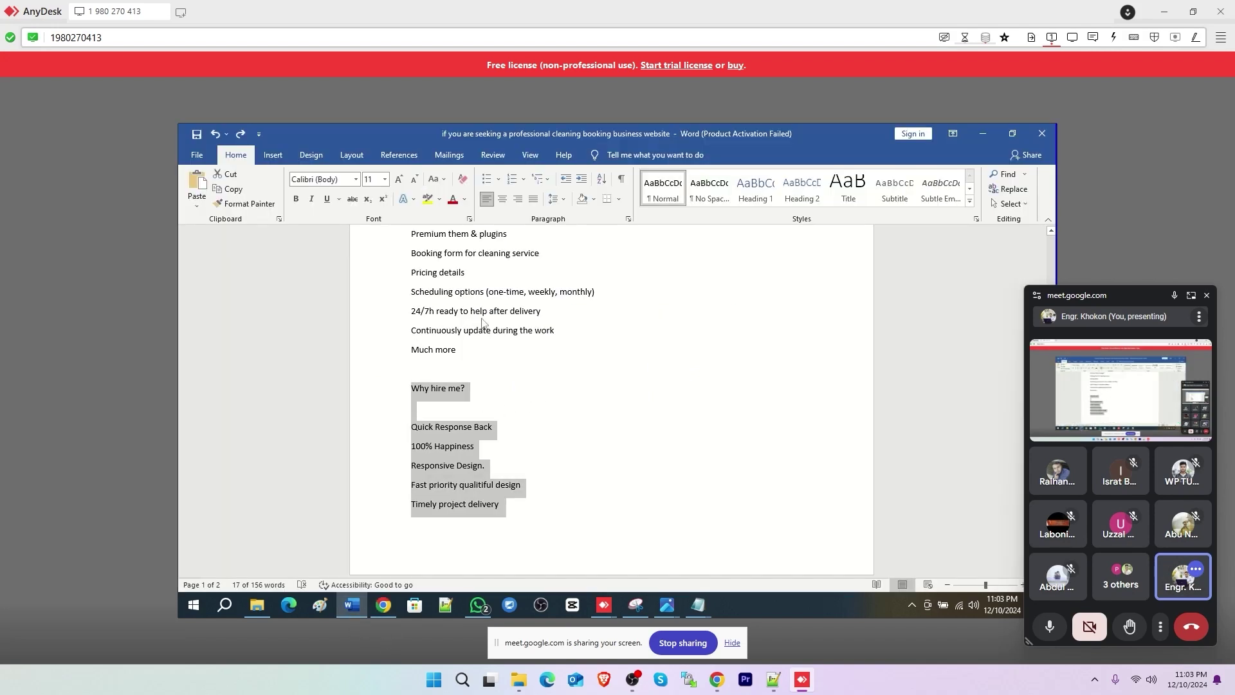
left_click(454, 313)
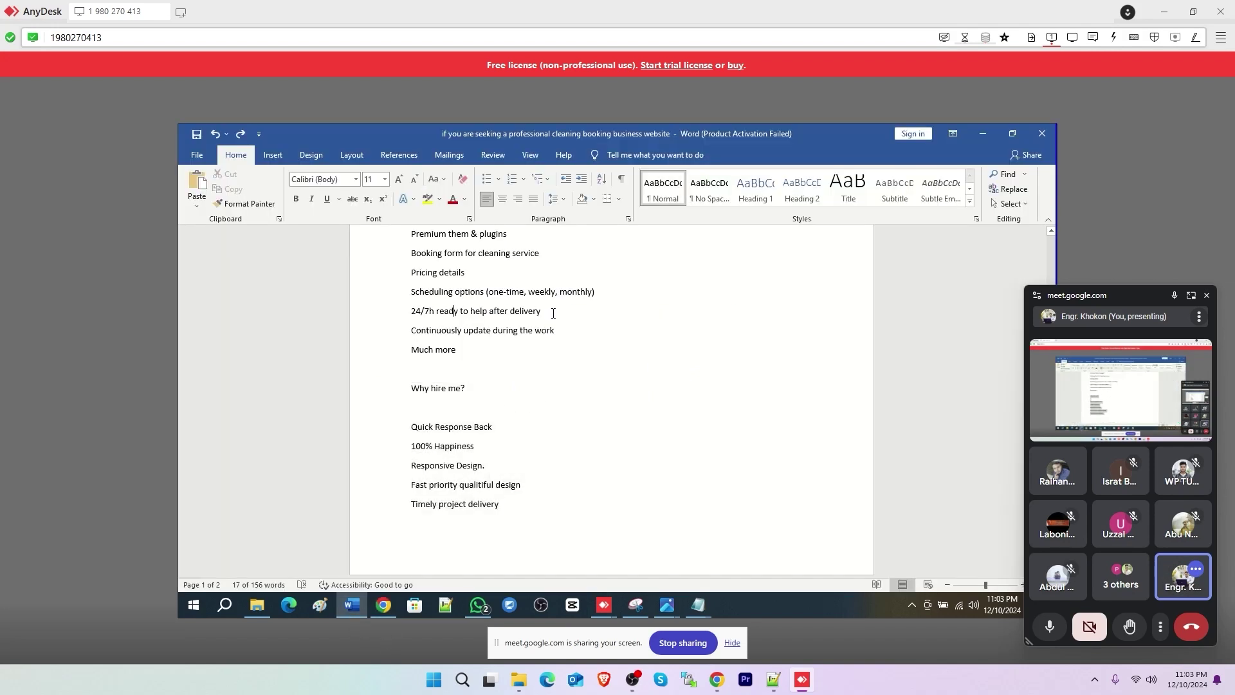
triple_click(700, 313)
key("ctrl+c")
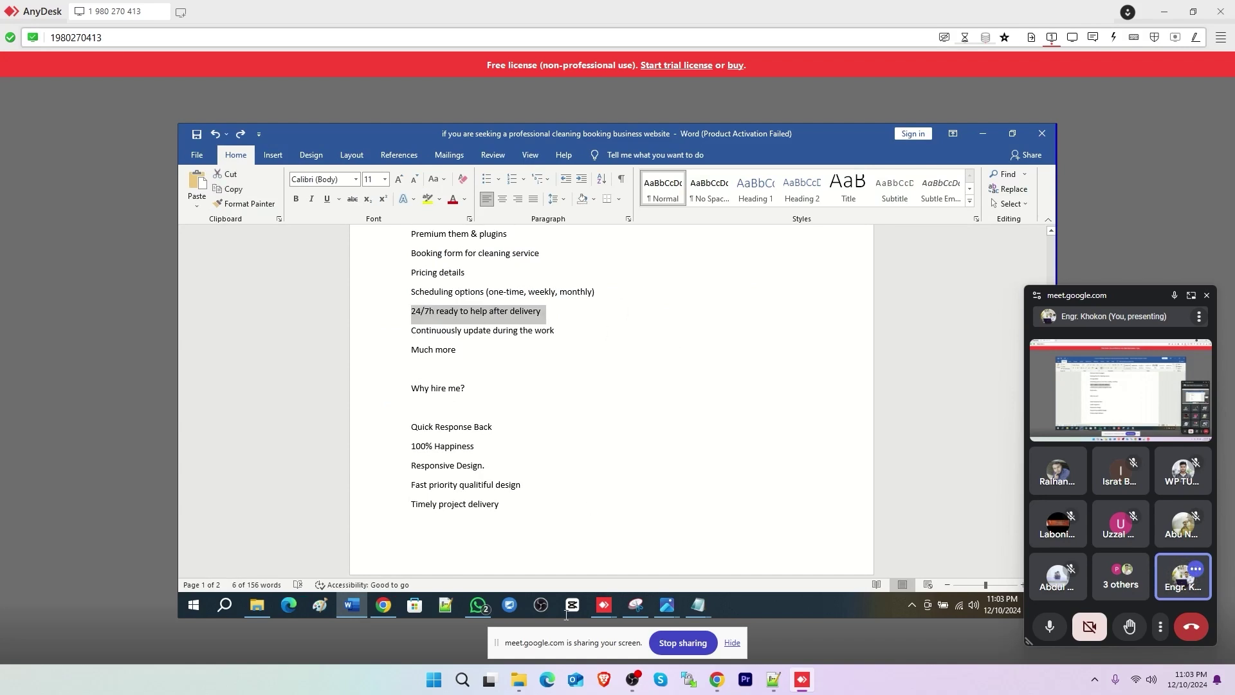
left_click(391, 612)
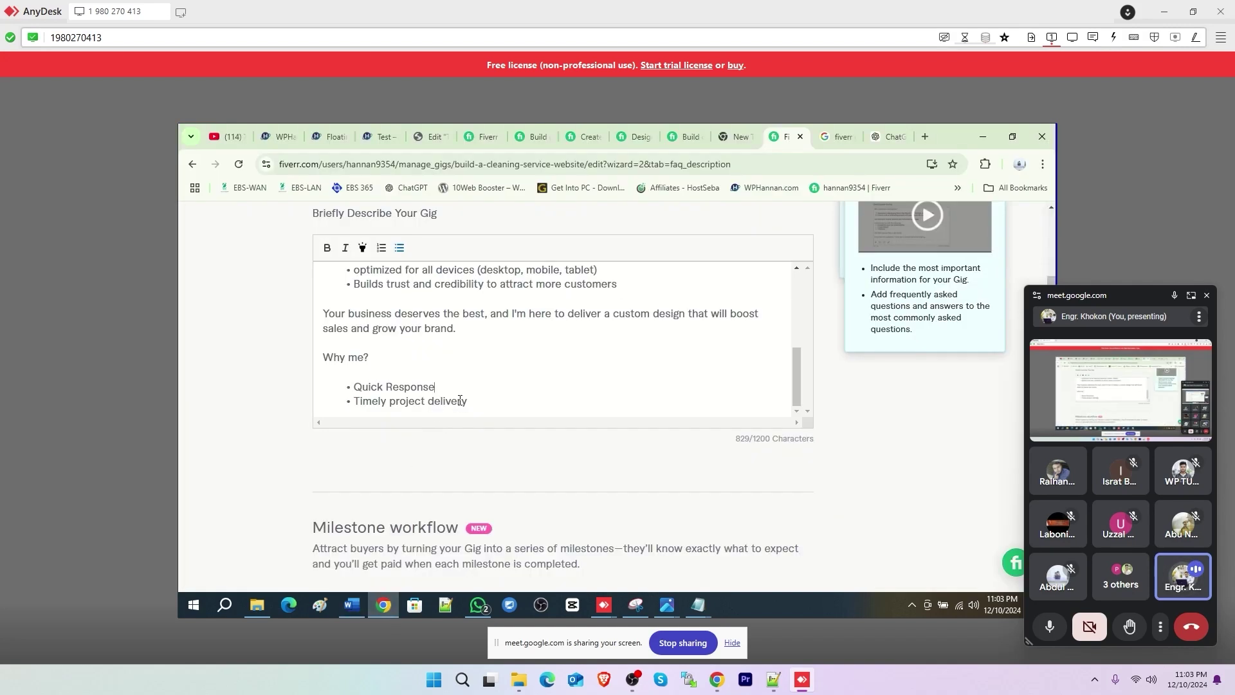
left_click(462, 391)
key("Return")
key("ctrl+v")
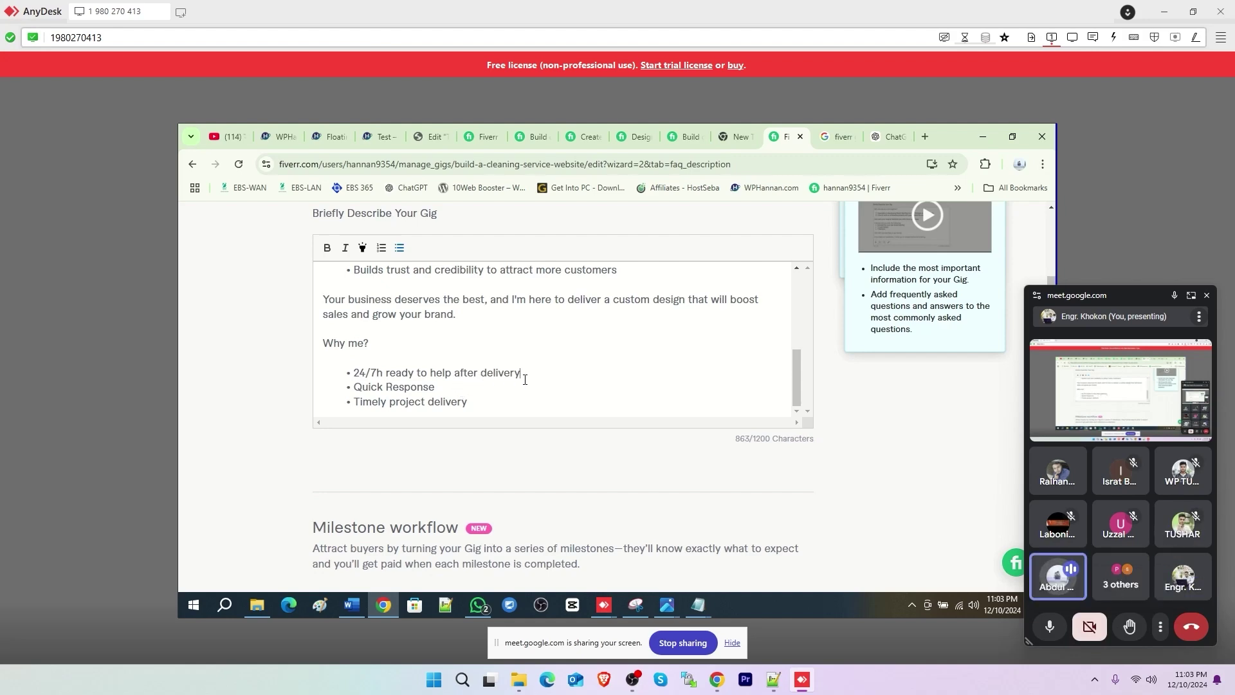
Check the end of the Word document's "Why hire me?" list, and add a new line after the gig description's last bullet
key("alt+Tab")
triple_click(562, 417)
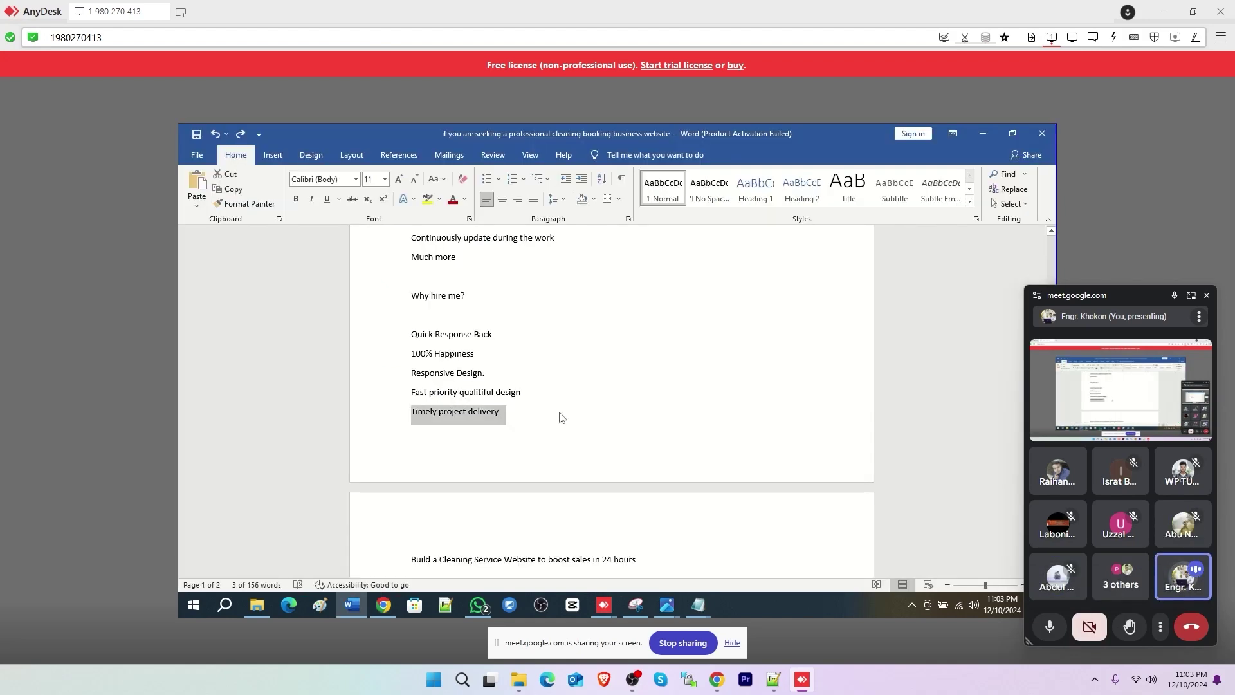
key("alt+Tab")
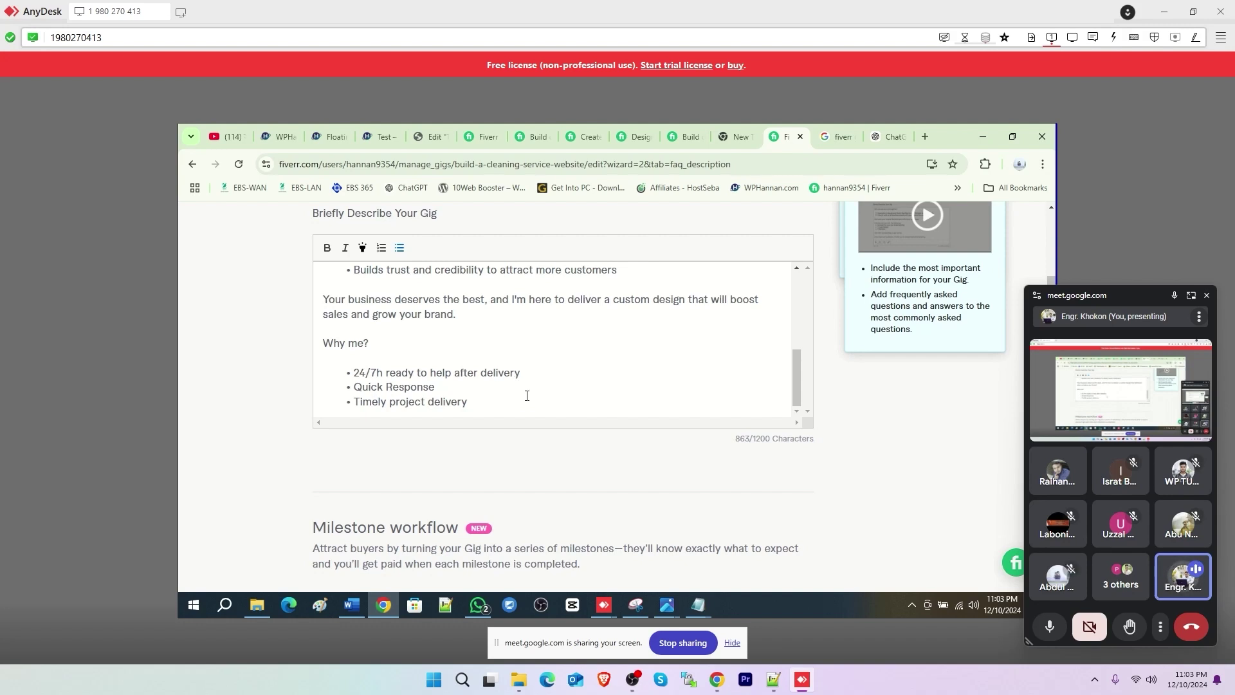
key("Return")
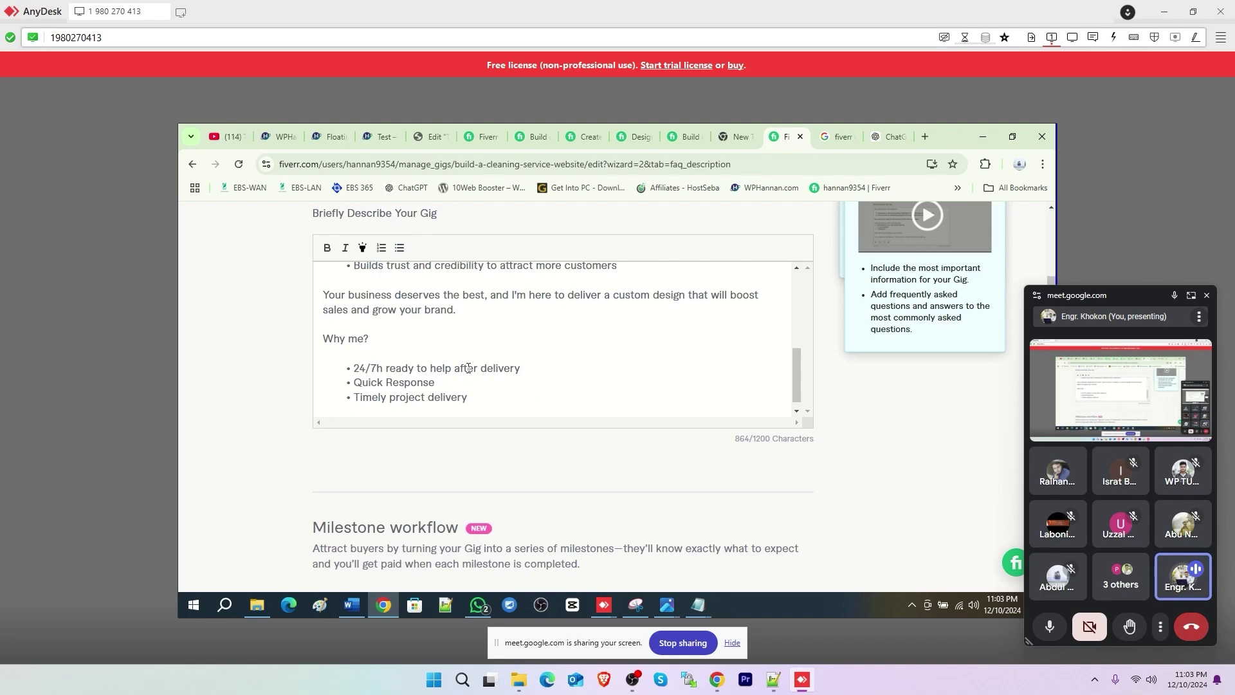
scroll(468, 367, "down", 5)
Switch to ChatGPT, copy the Action paragraph starting at "Let's create the perfect cleaning service website", and send it in the Google Meet chat
mouse_move(717, 679)
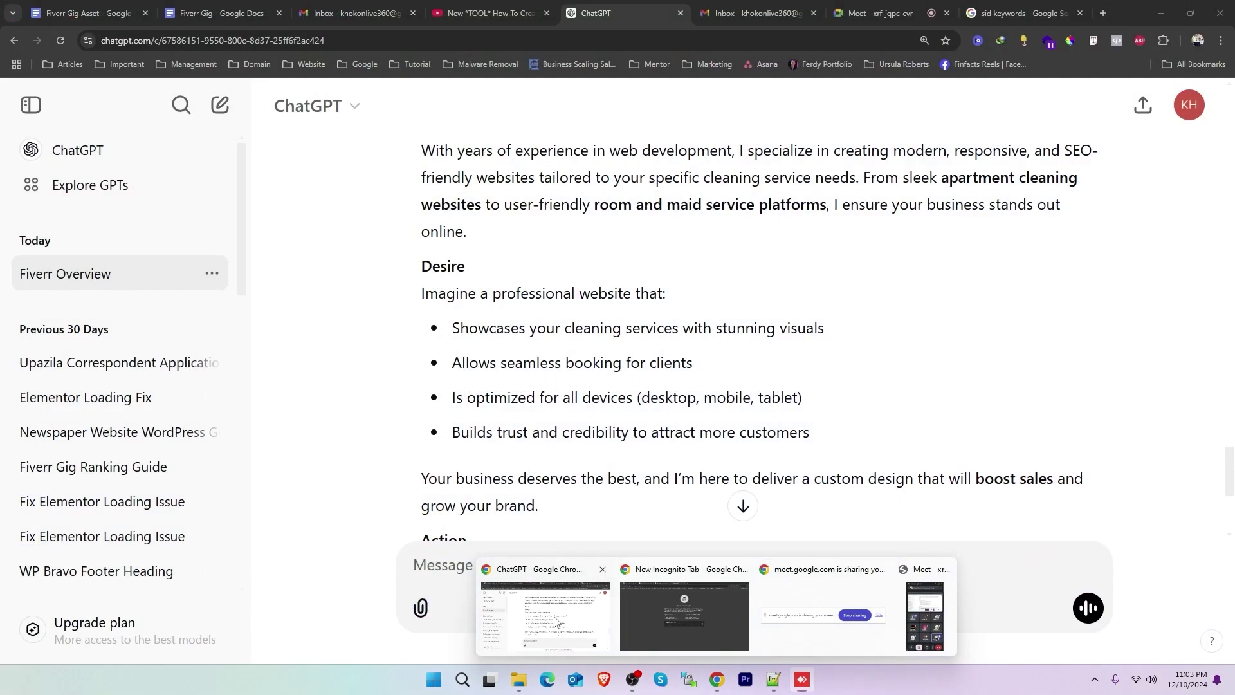
left_click(555, 621)
scroll(546, 383, "down", 5)
scroll(546, 383, "up", 1)
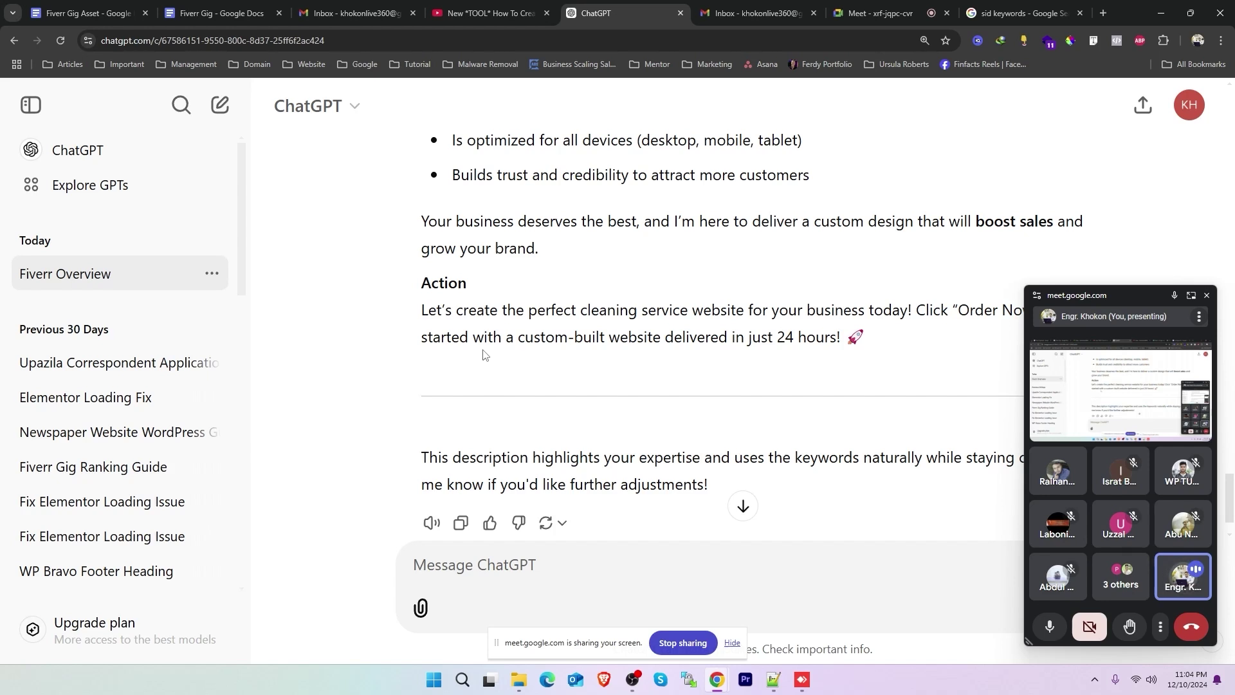
scroll(484, 354, "down", 1)
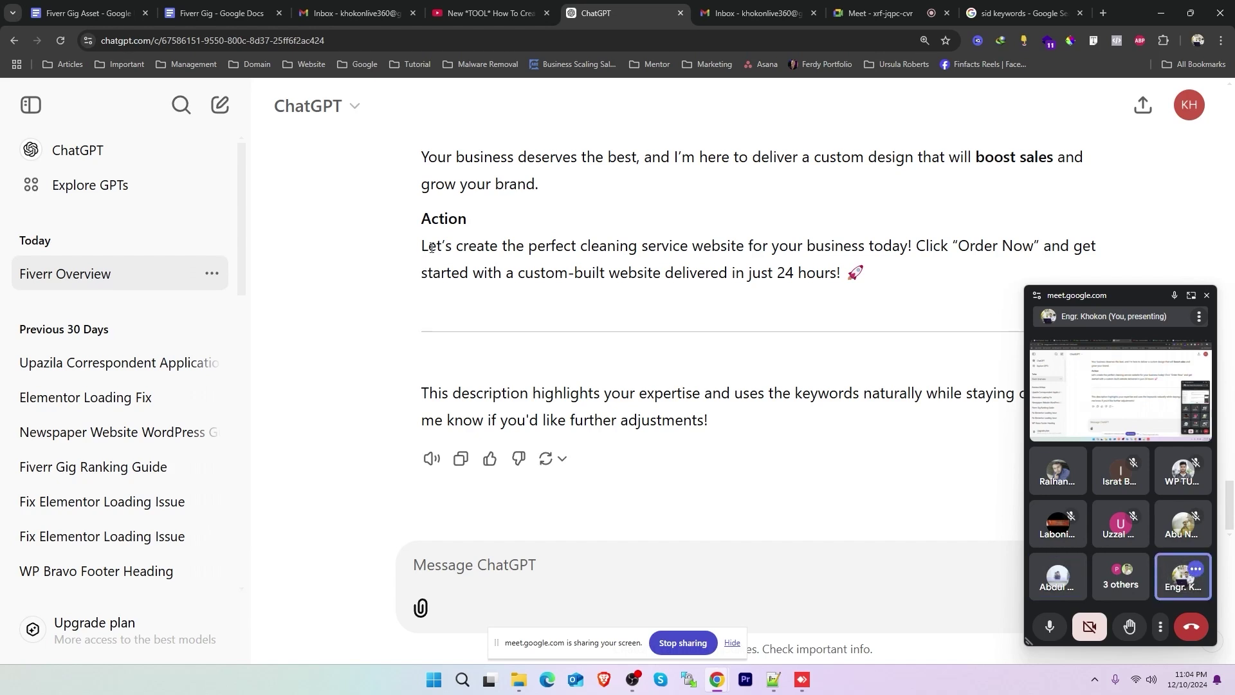
left_click_drag(422, 245, 849, 278)
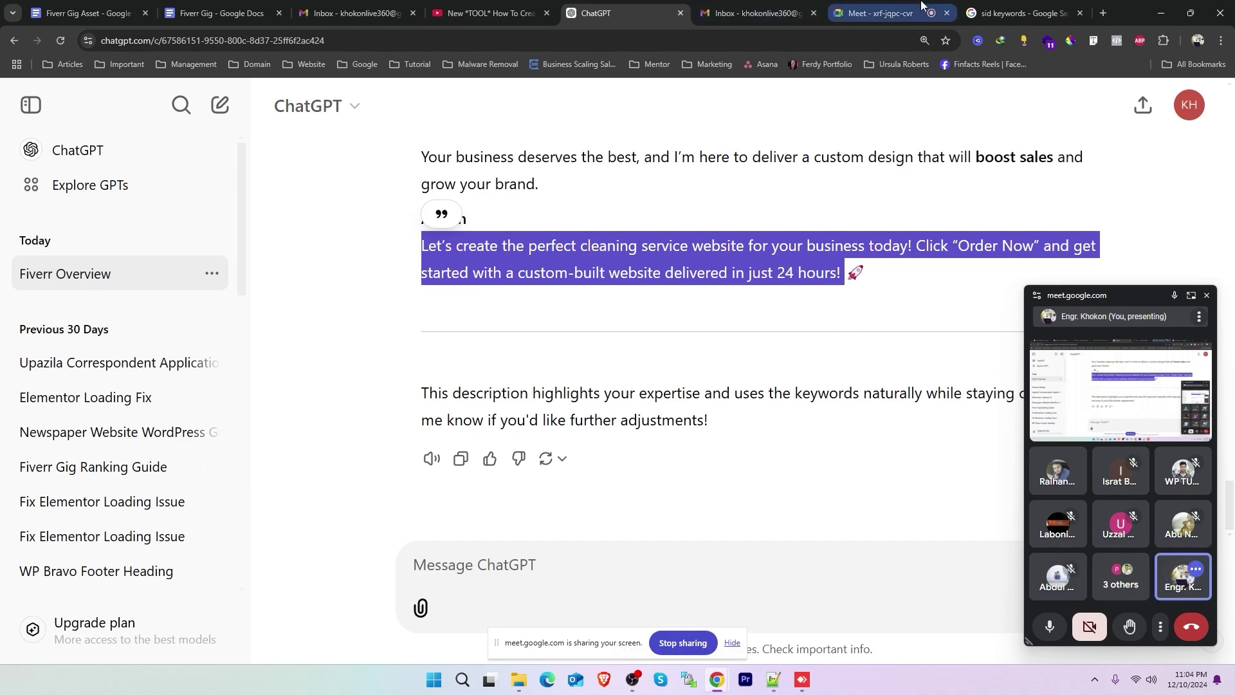
left_click(878, 13)
key("ctrl+v")
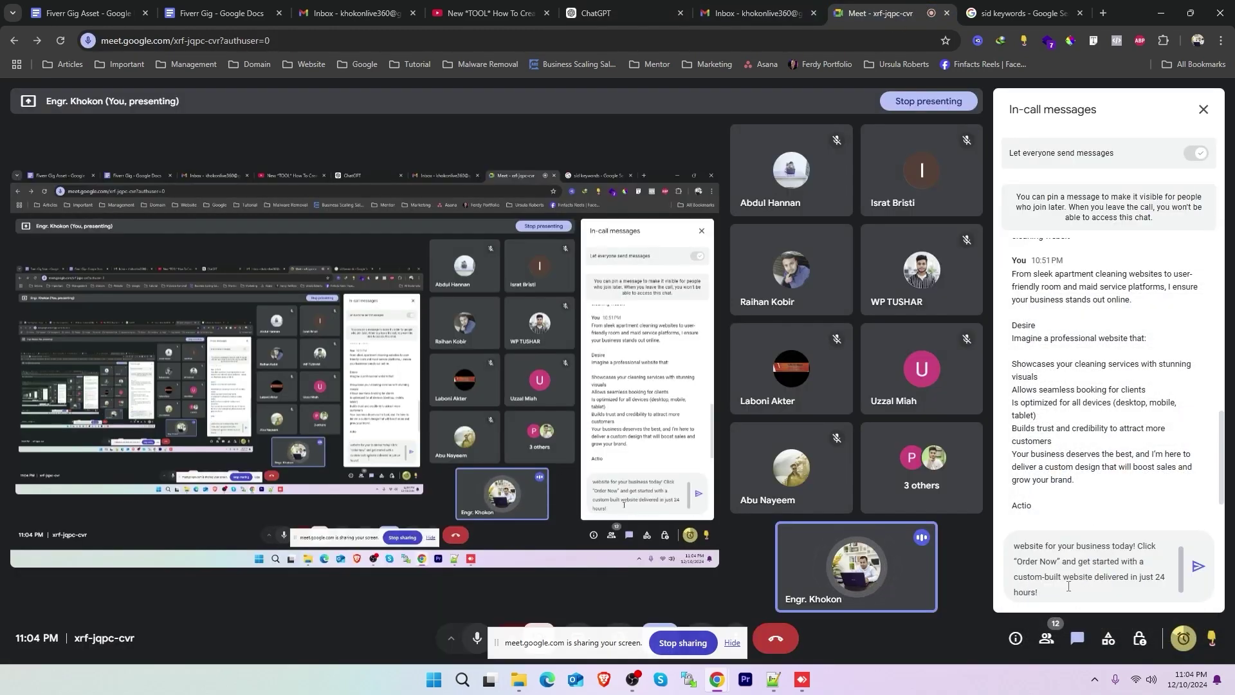
key("Return")
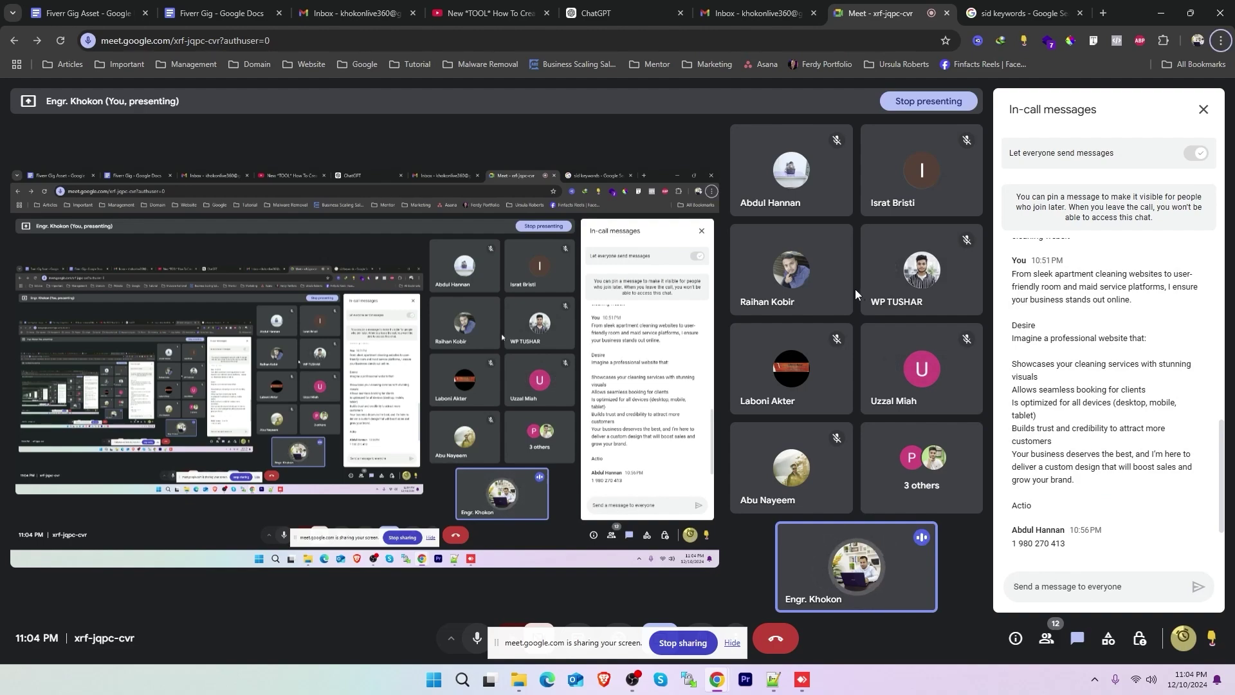
Return to the AnyDesk session and change the closing sentence's opening to "Lets discuss to create" in the gig description
left_click(802, 679)
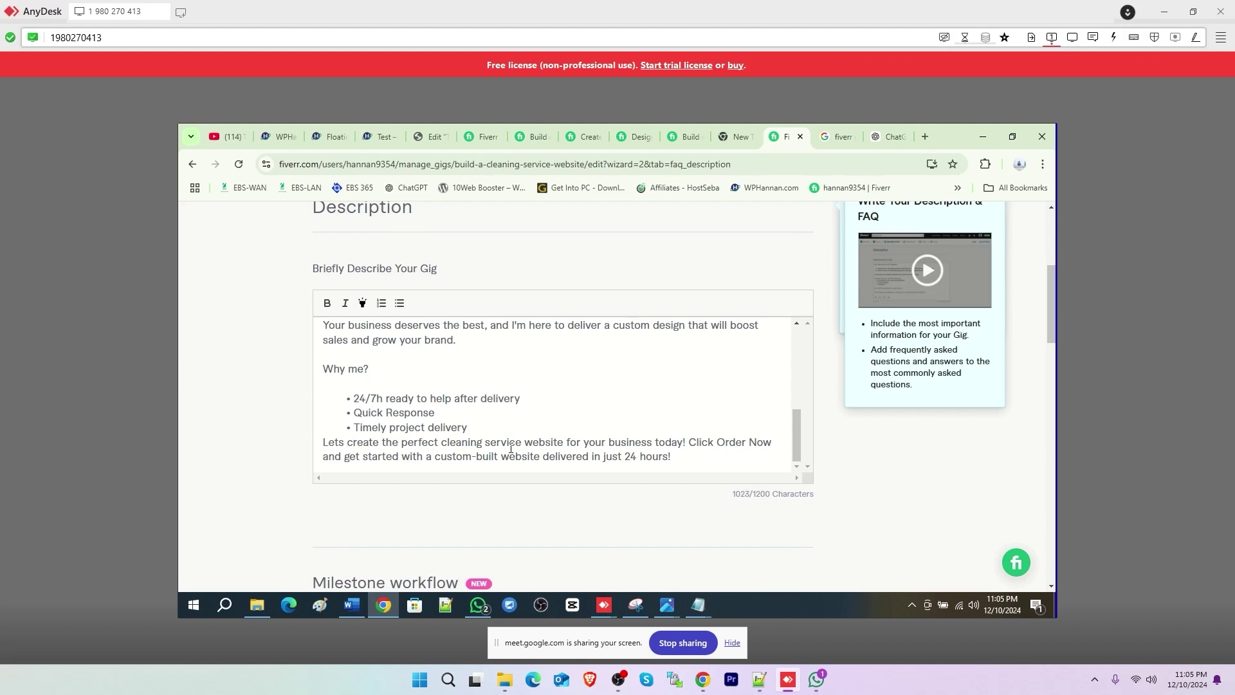
type("de")
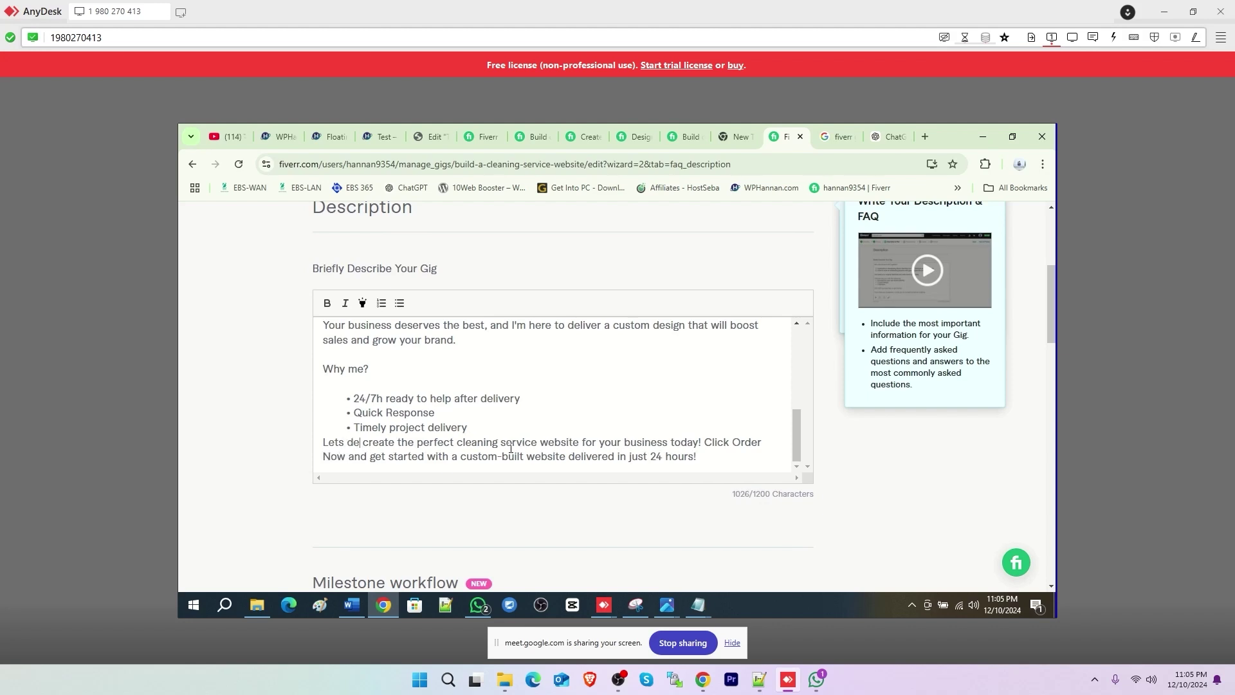
key("BackSpace")
type("iscuss ")
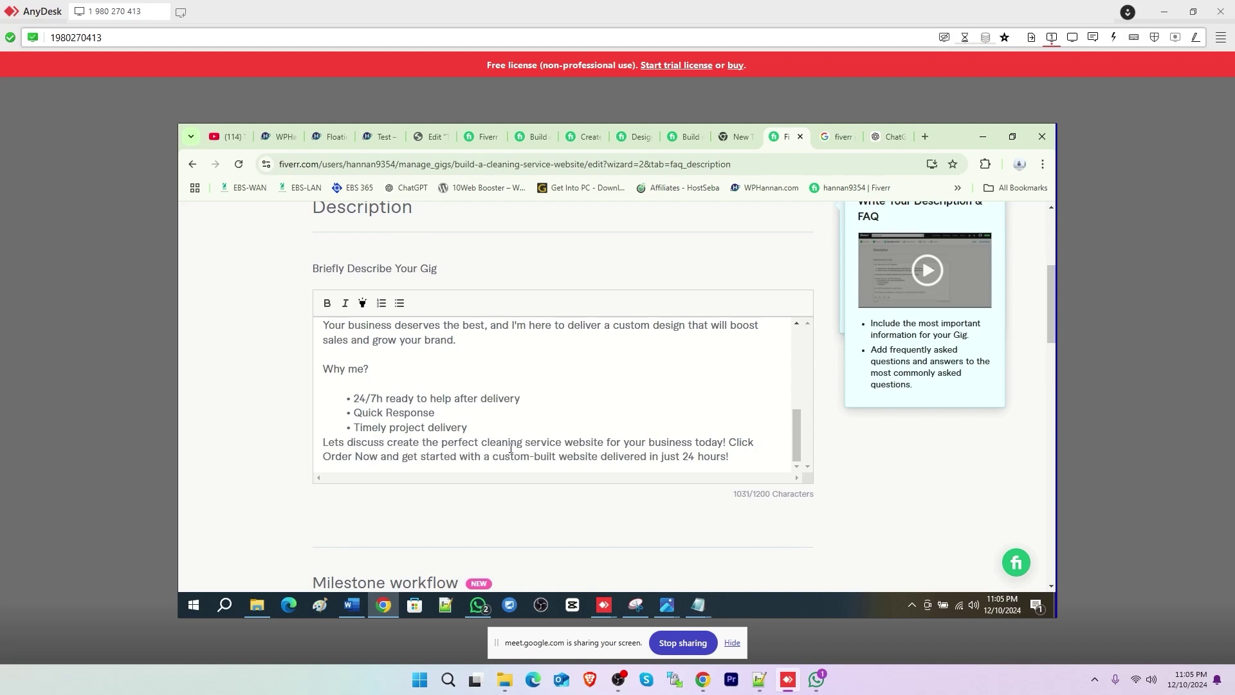
type("to")
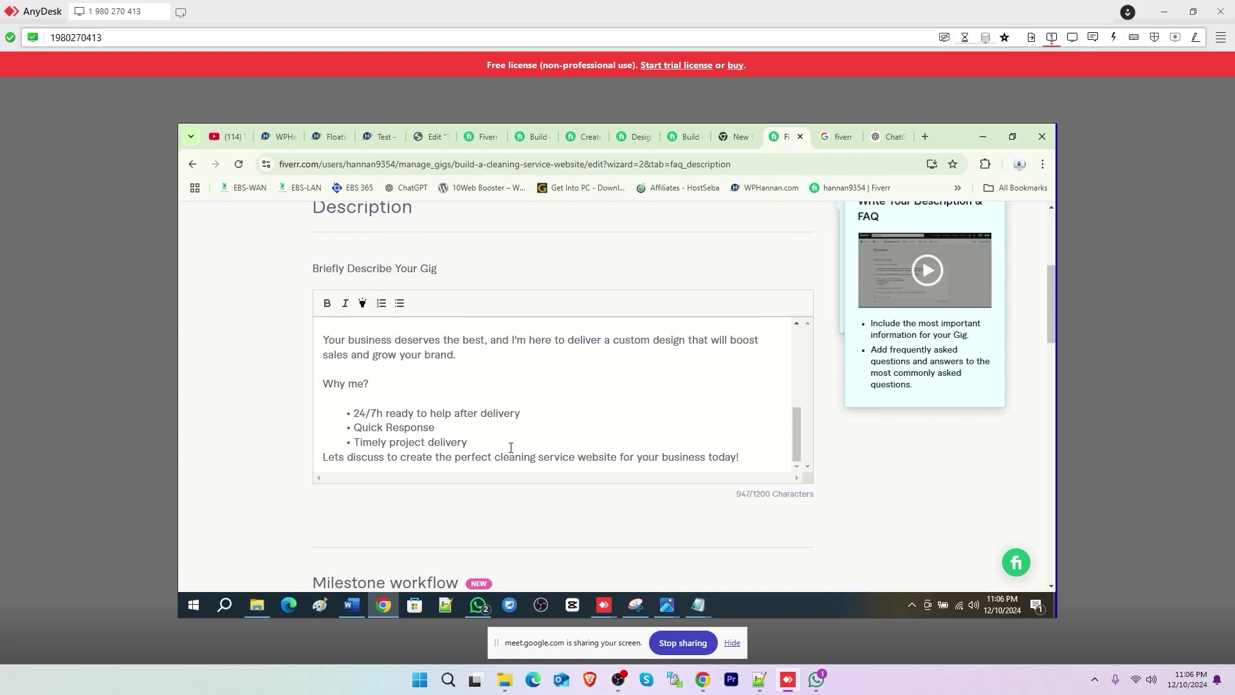
Insert a blank line before the closing "Lets discuss to create" sentence and proofread the gig description from beginning to end
key("Return")
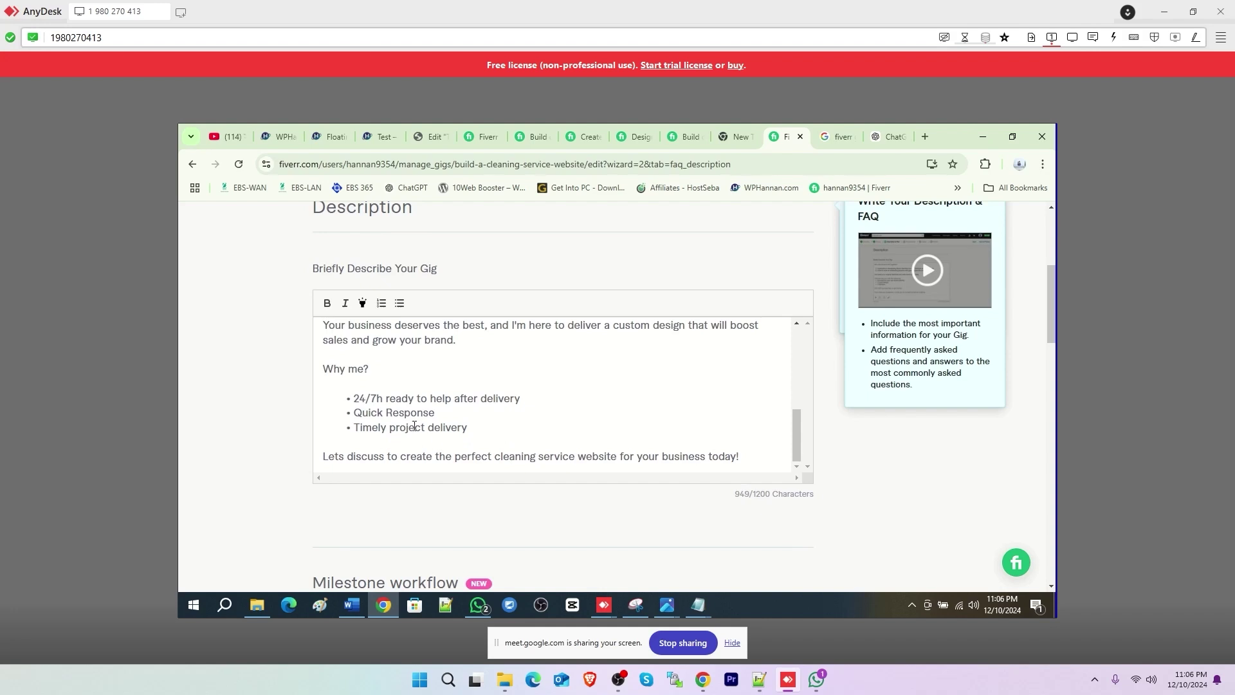
scroll(413, 421, "up", 8)
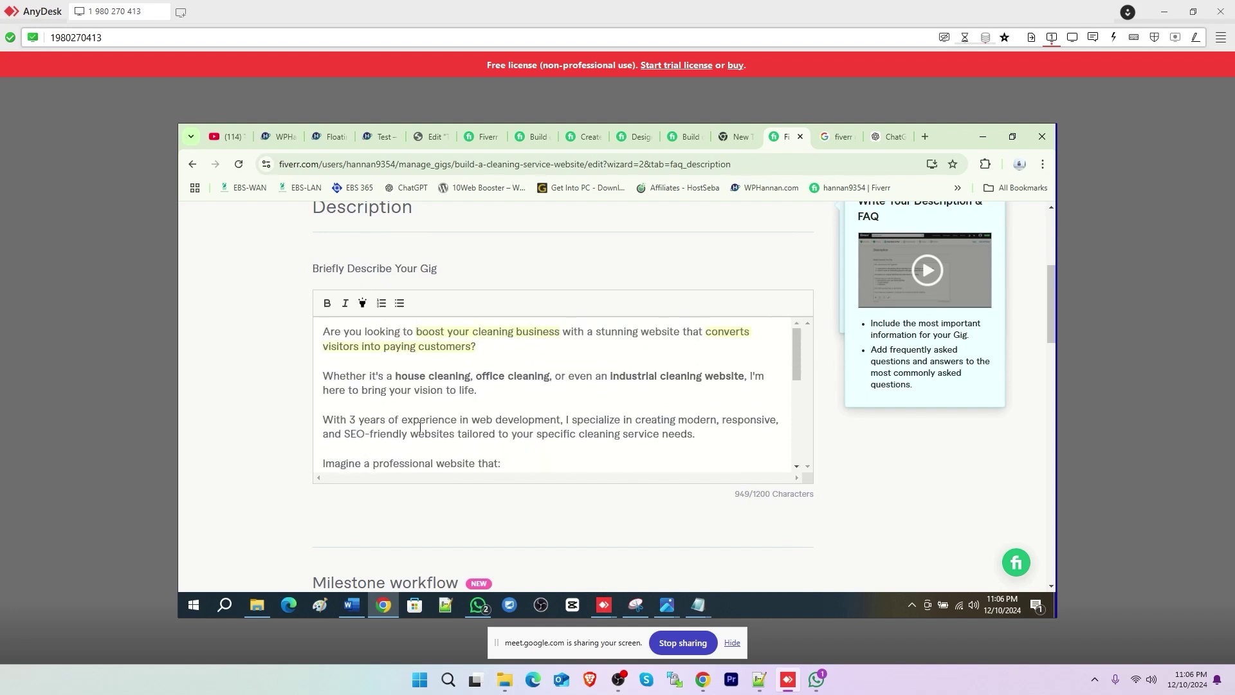
scroll(450, 425, "down", 3)
scroll(547, 413, "down", 2)
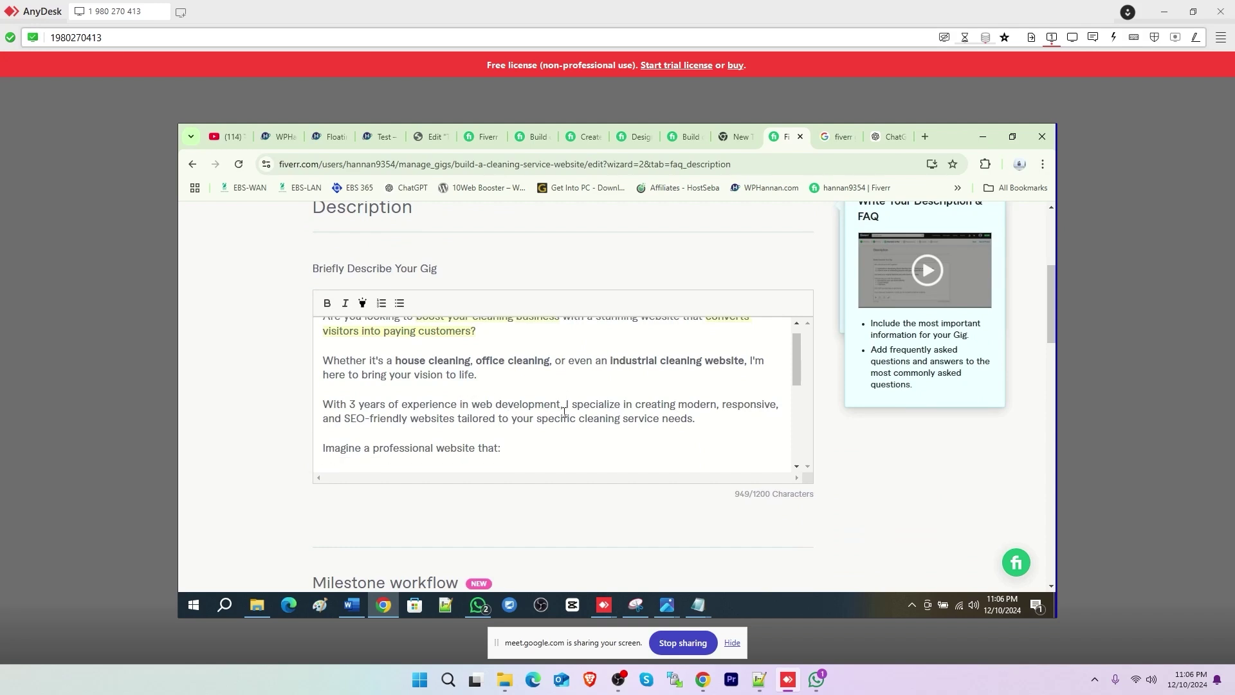
scroll(522, 413, "down", 2)
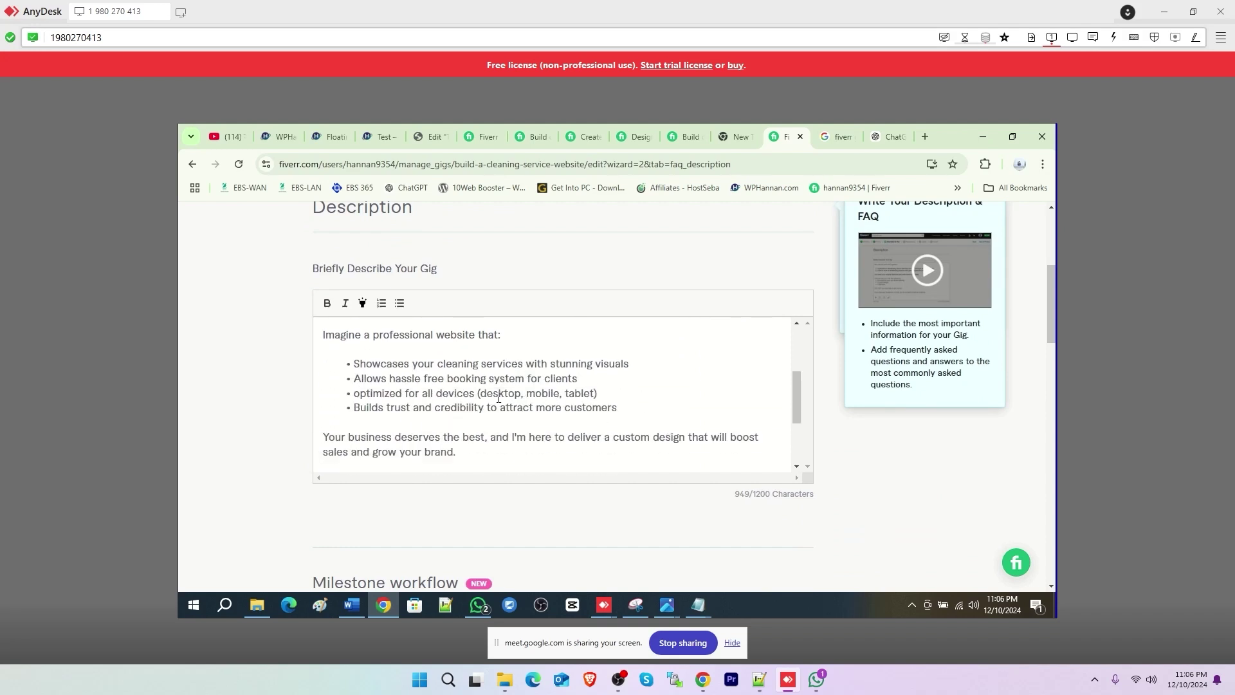
scroll(513, 405, "down", 3)
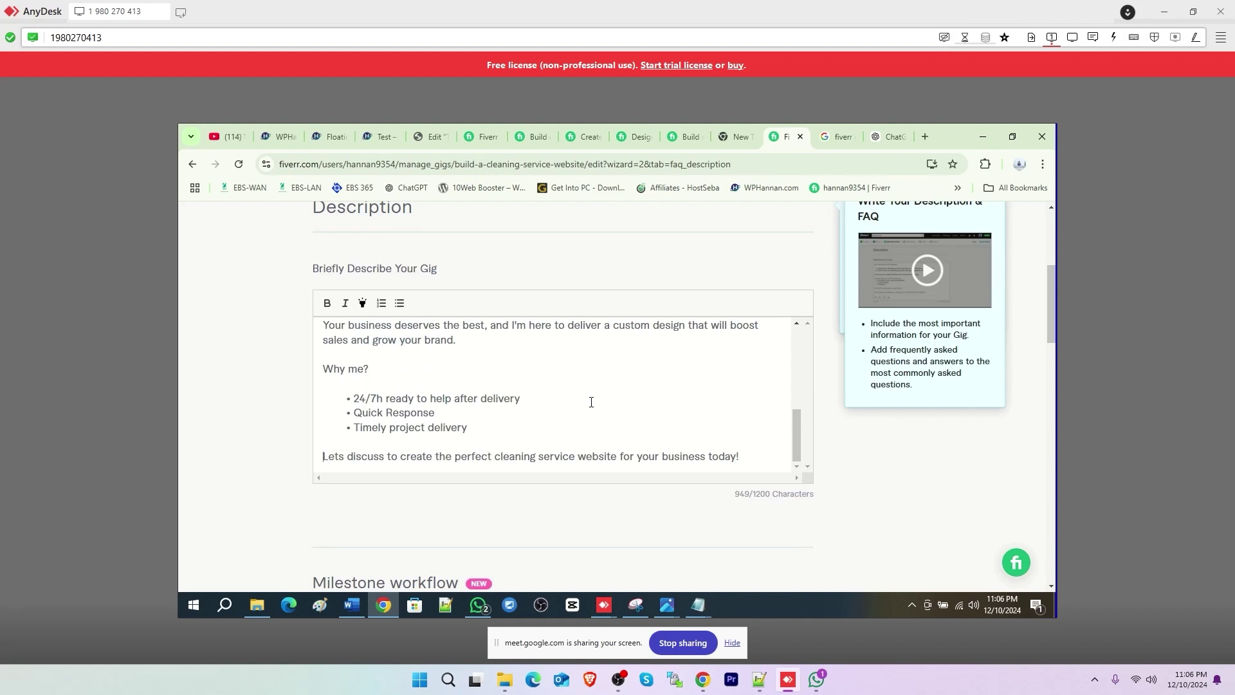
scroll(591, 402, "down", 1)
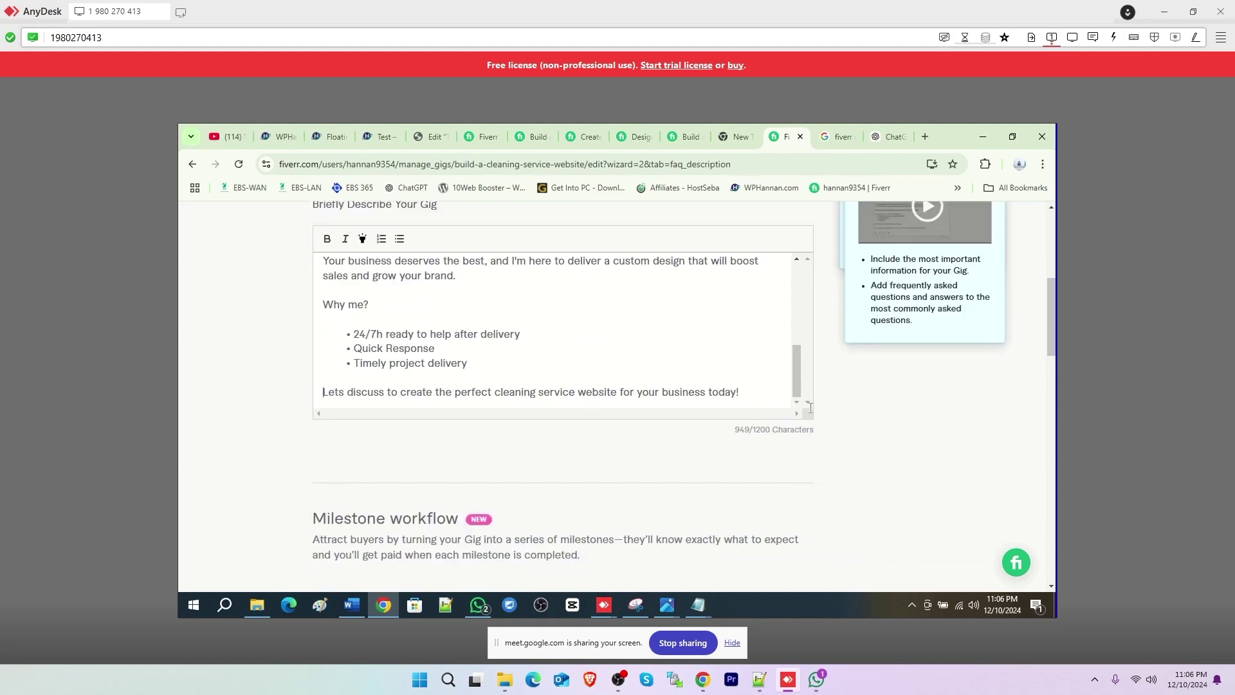
scroll(772, 406, "up", 4)
scroll(585, 387, "up", 1)
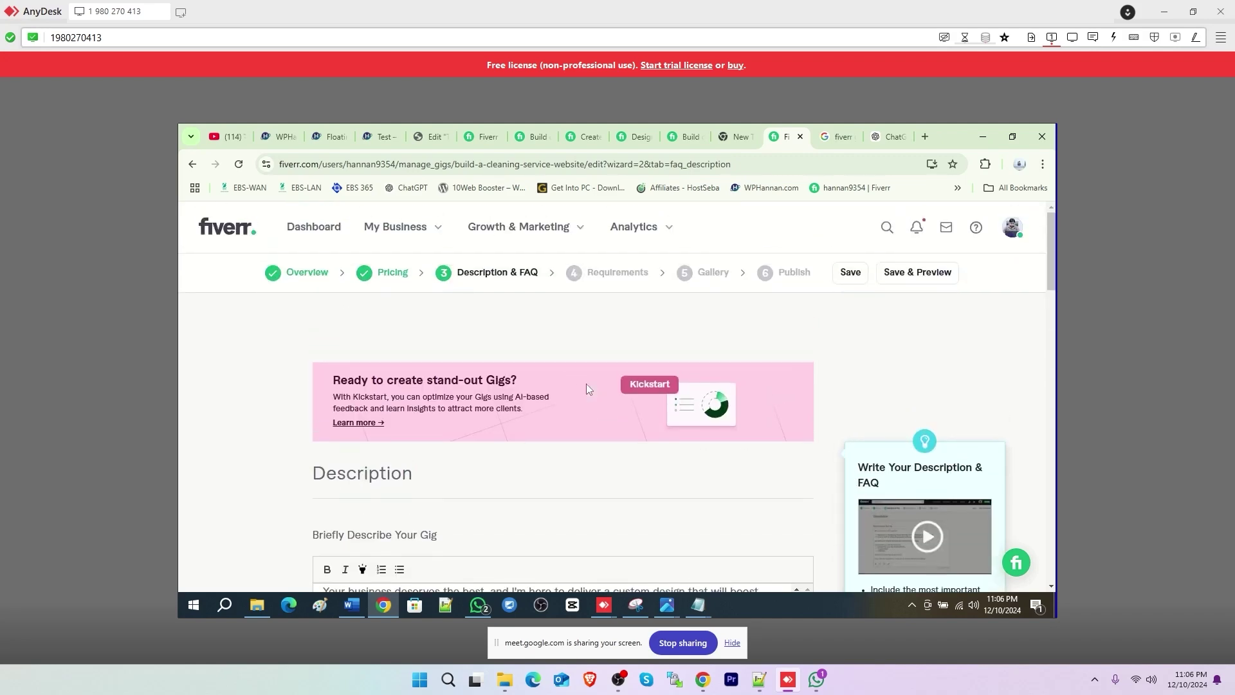
scroll(586, 389, "down", 3)
scroll(574, 389, "up", 3)
scroll(430, 465, "down", 4)
scroll(396, 453, "down", 4)
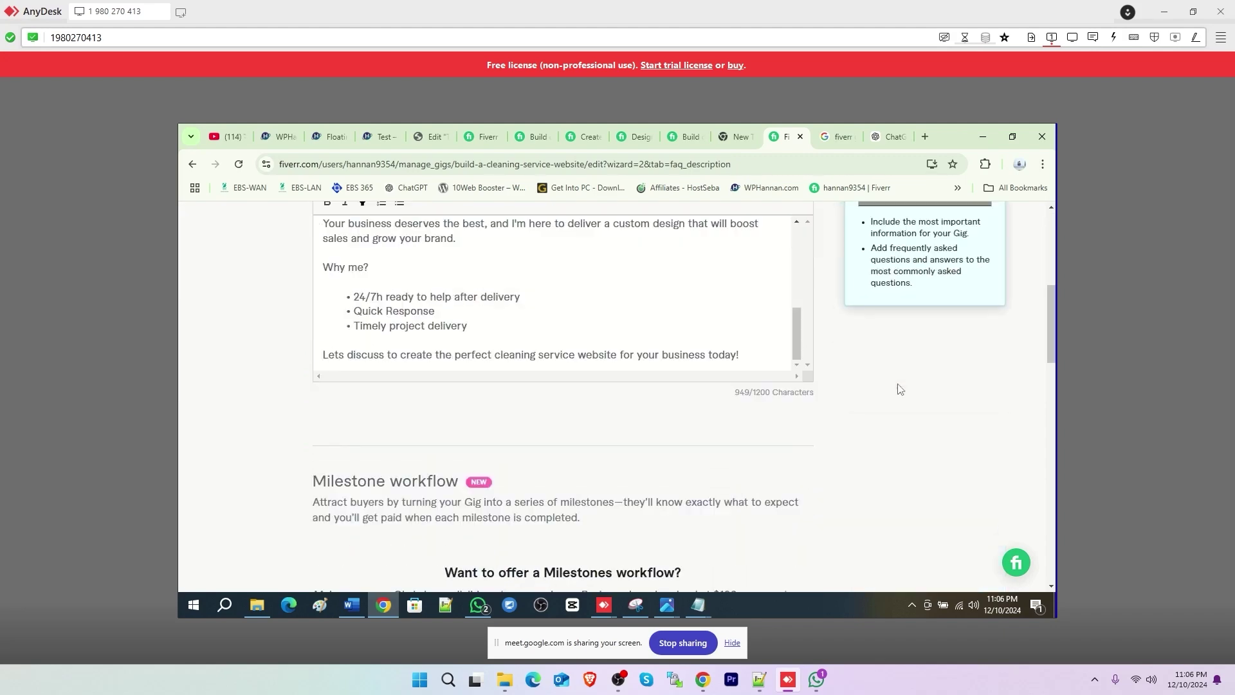
scroll(638, 433, "up", 9)
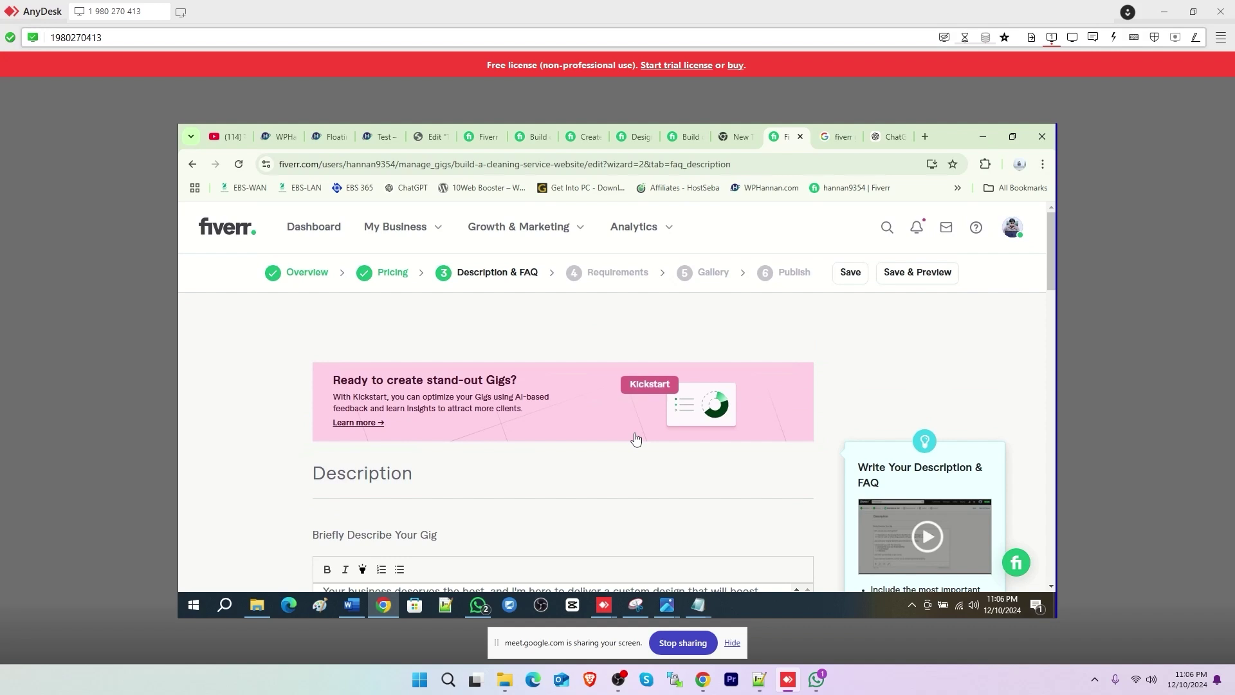
Close the blank new tab, the "fiverr gig image size" search and the ChatGPT tab, leaving the Fiverr gig editor open
left_click(757, 143)
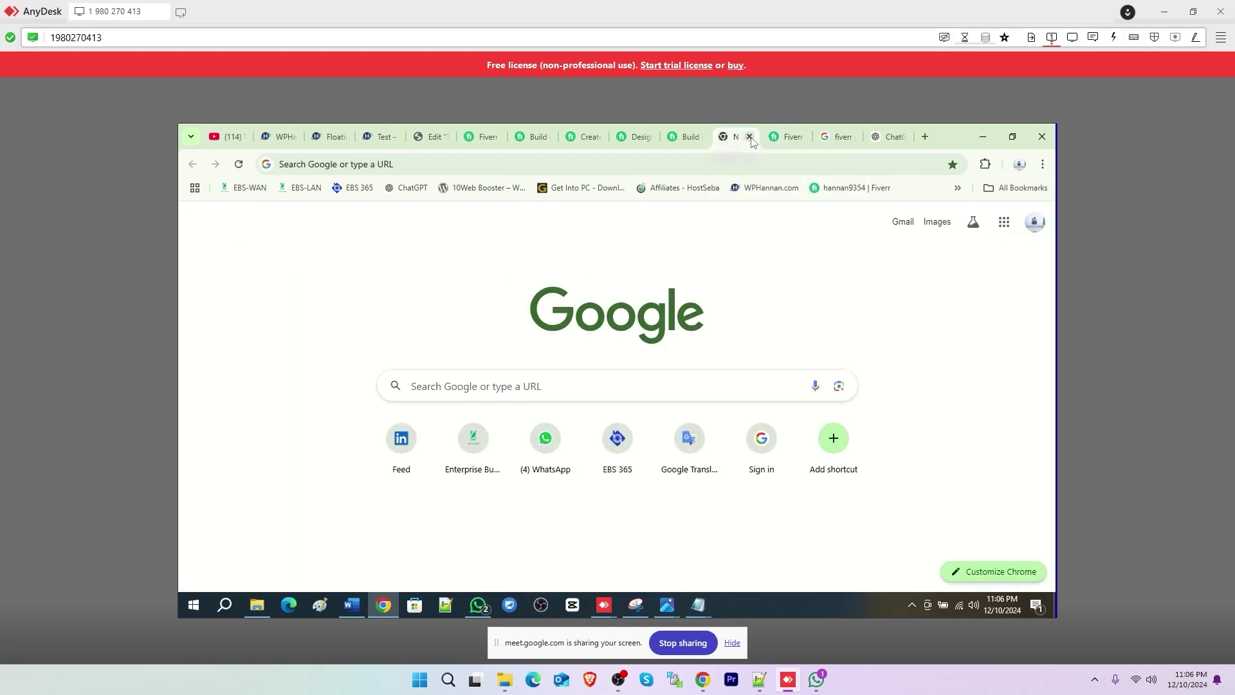
left_click(752, 136)
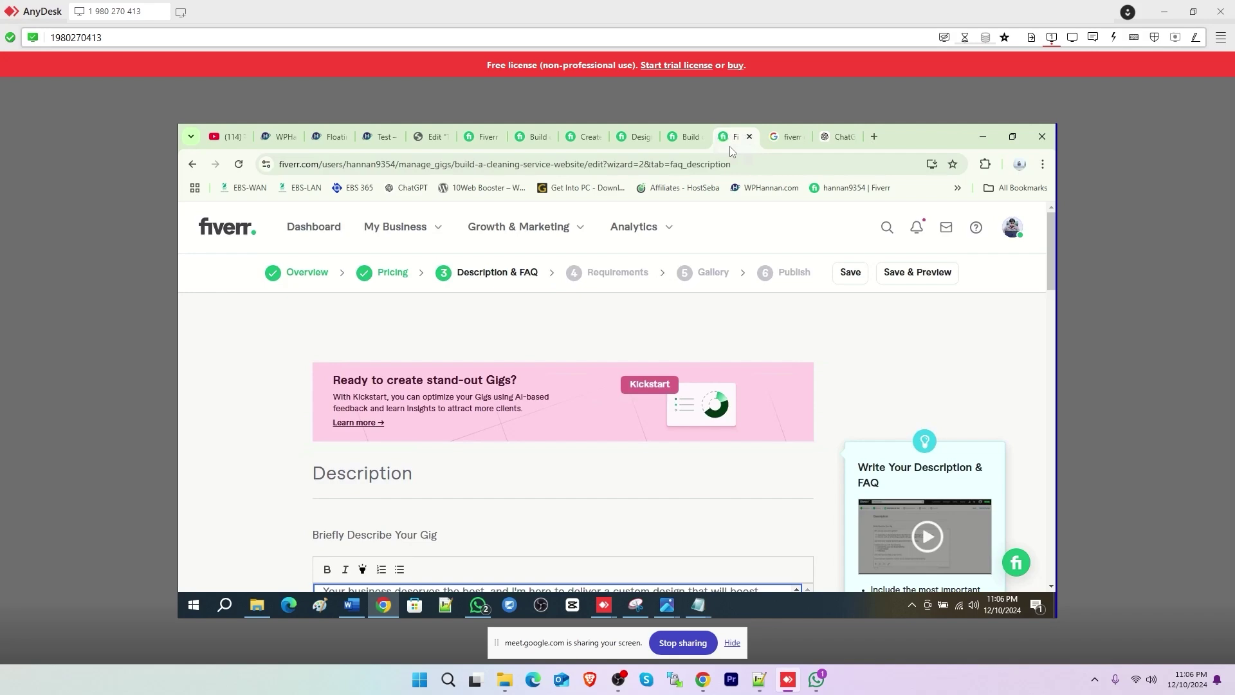
left_click(801, 137)
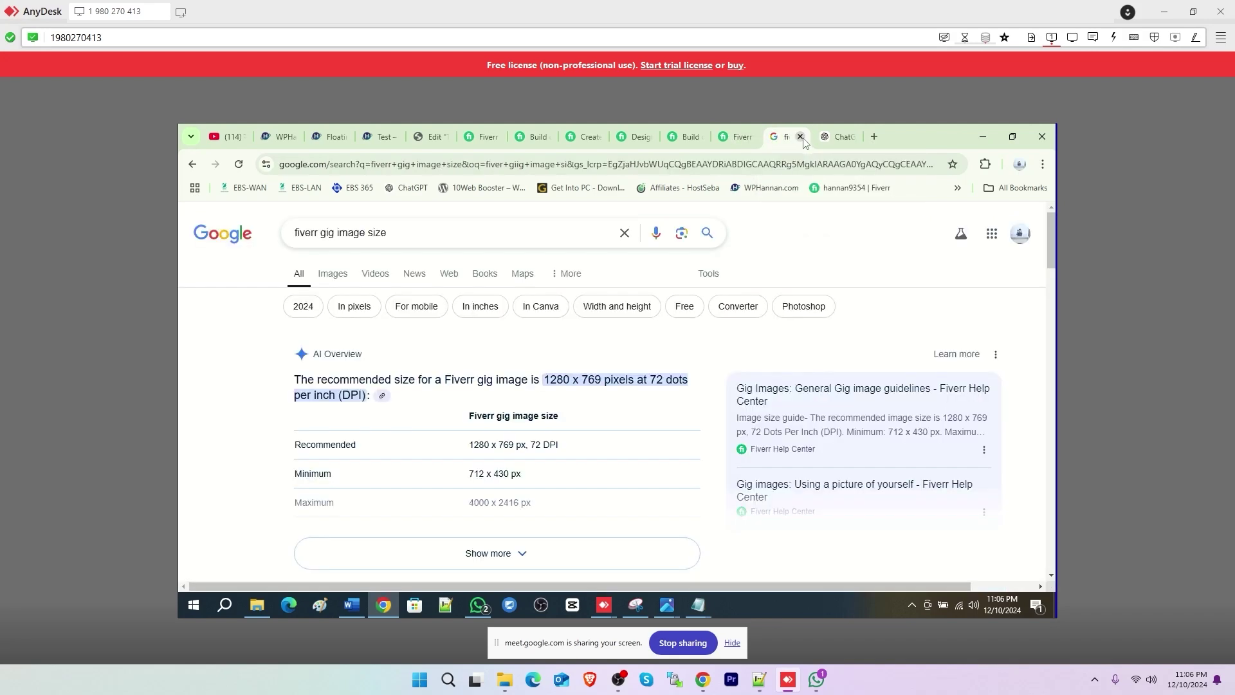
left_click(801, 138)
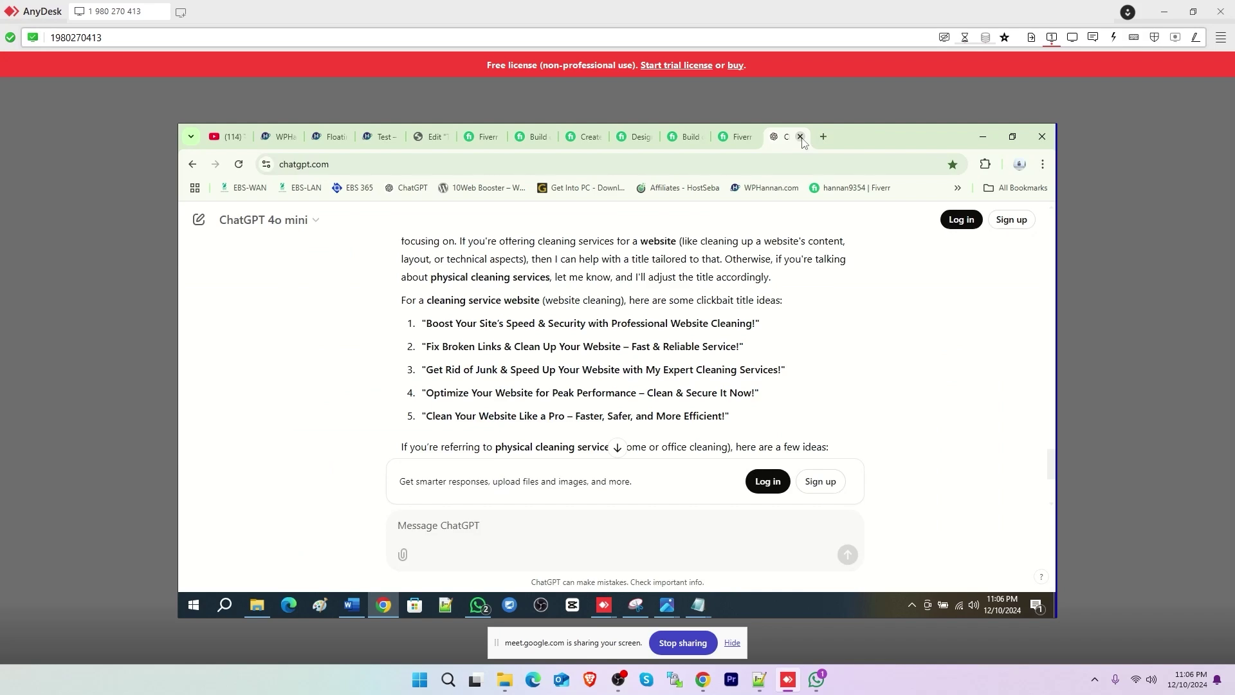
left_click(801, 137)
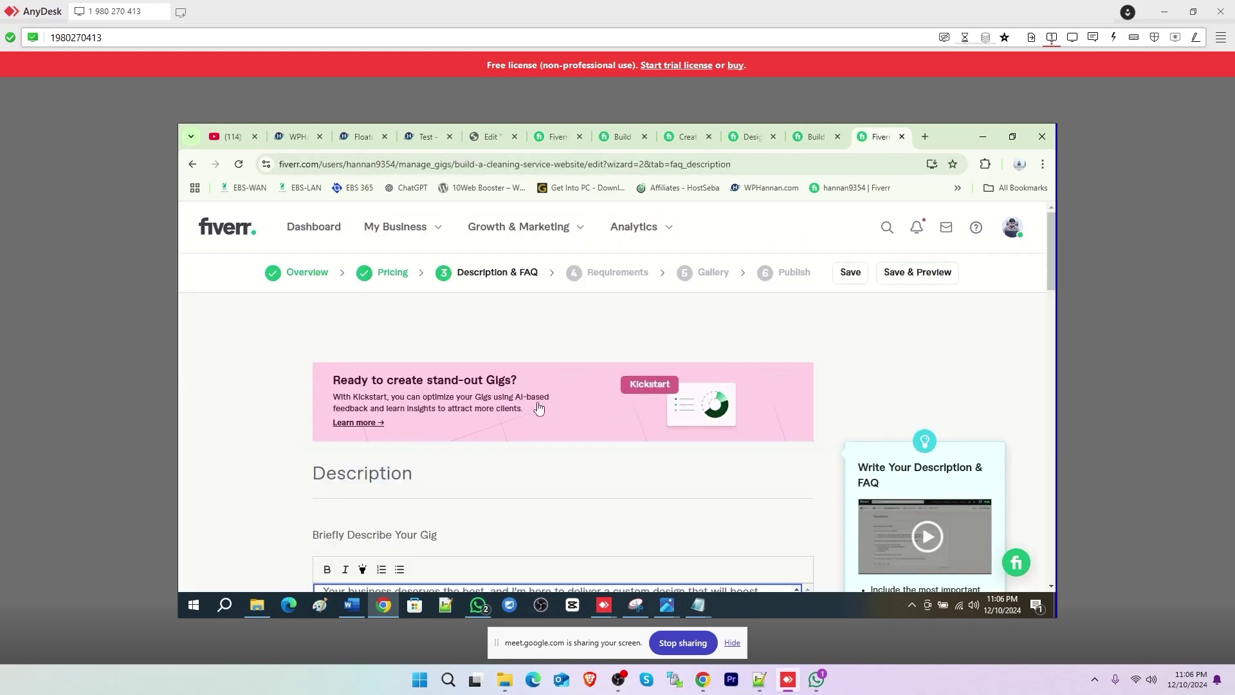
Check the gig description's character limit, and locate the Frequently Asked Questions section below the Milestone workflow
scroll(563, 395, "down", 3)
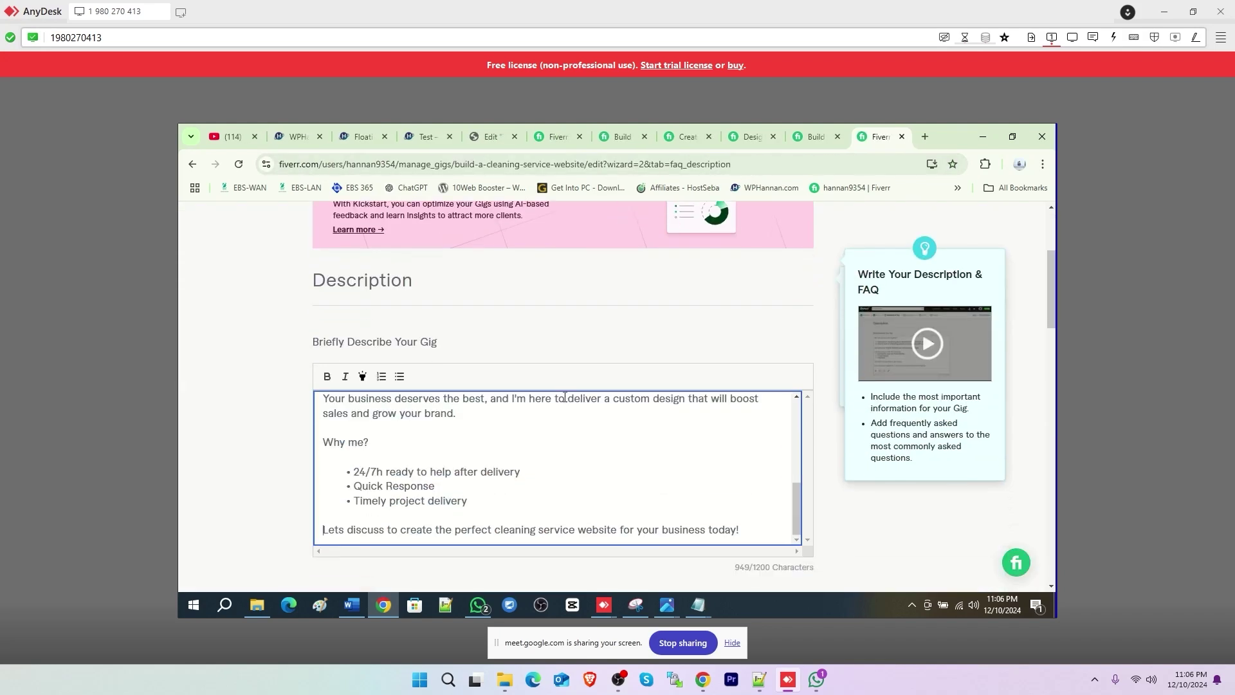
scroll(565, 397, "down", 3)
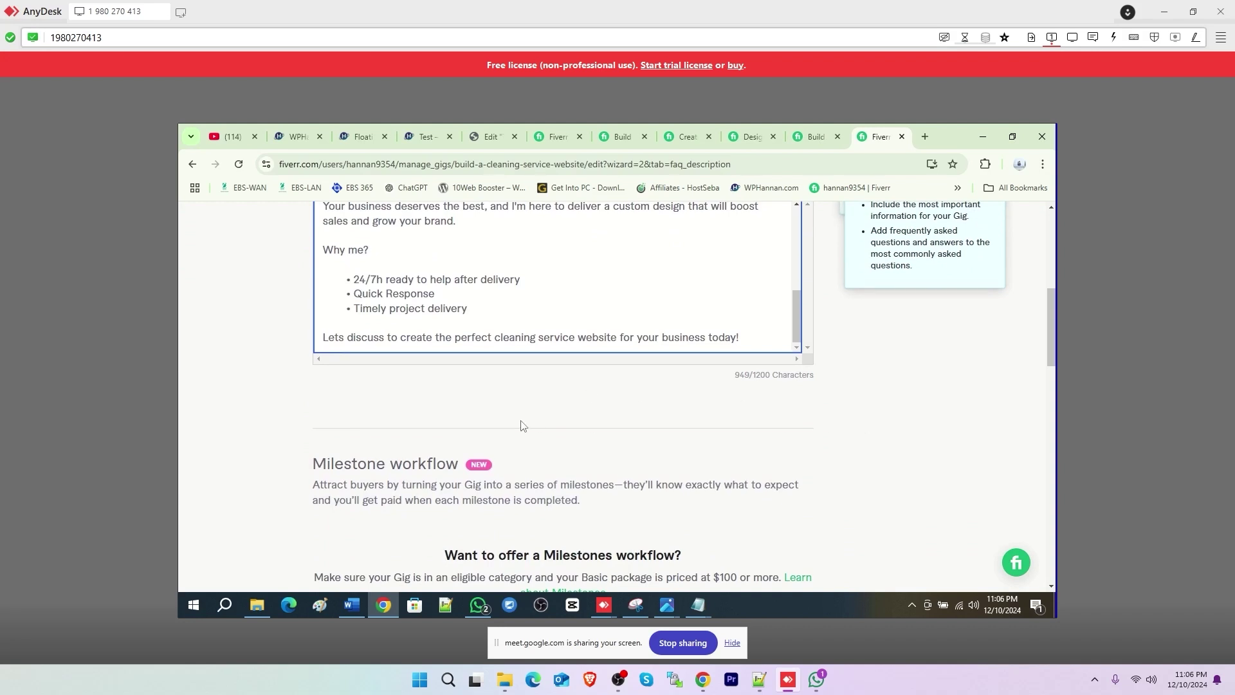
scroll(522, 425, "up", 1)
left_click_drag(770, 440, 755, 441)
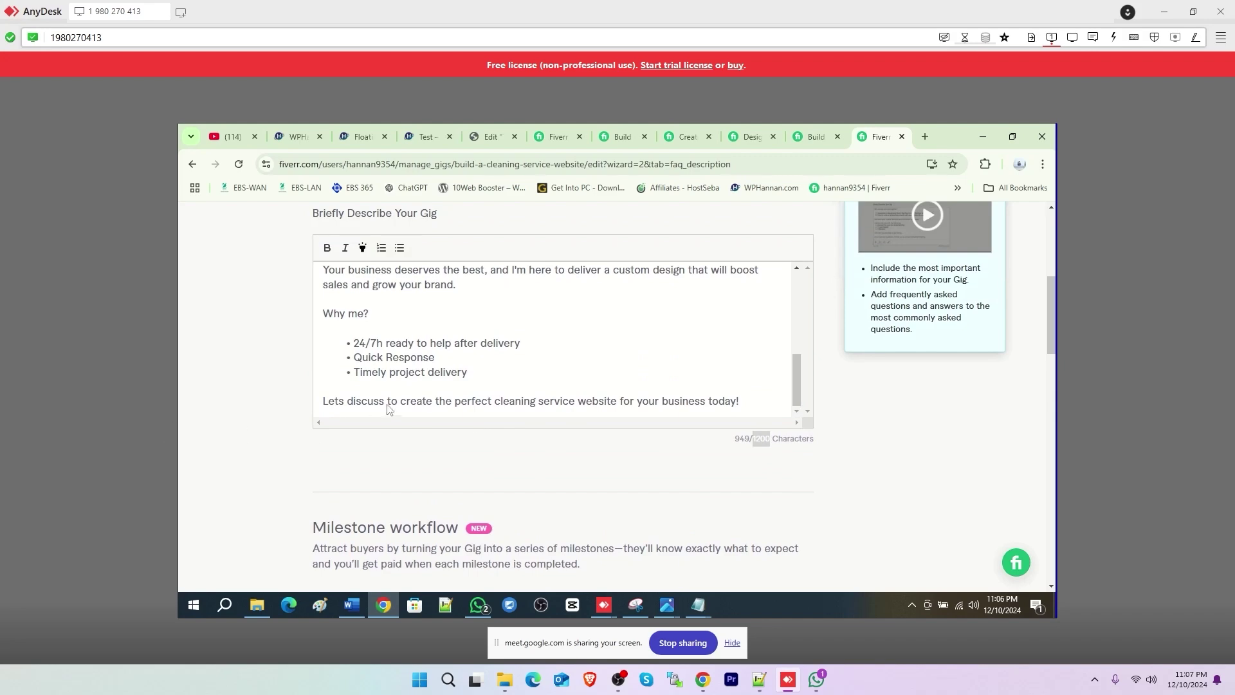
scroll(373, 393, "down", 1)
scroll(374, 393, "down", 5)
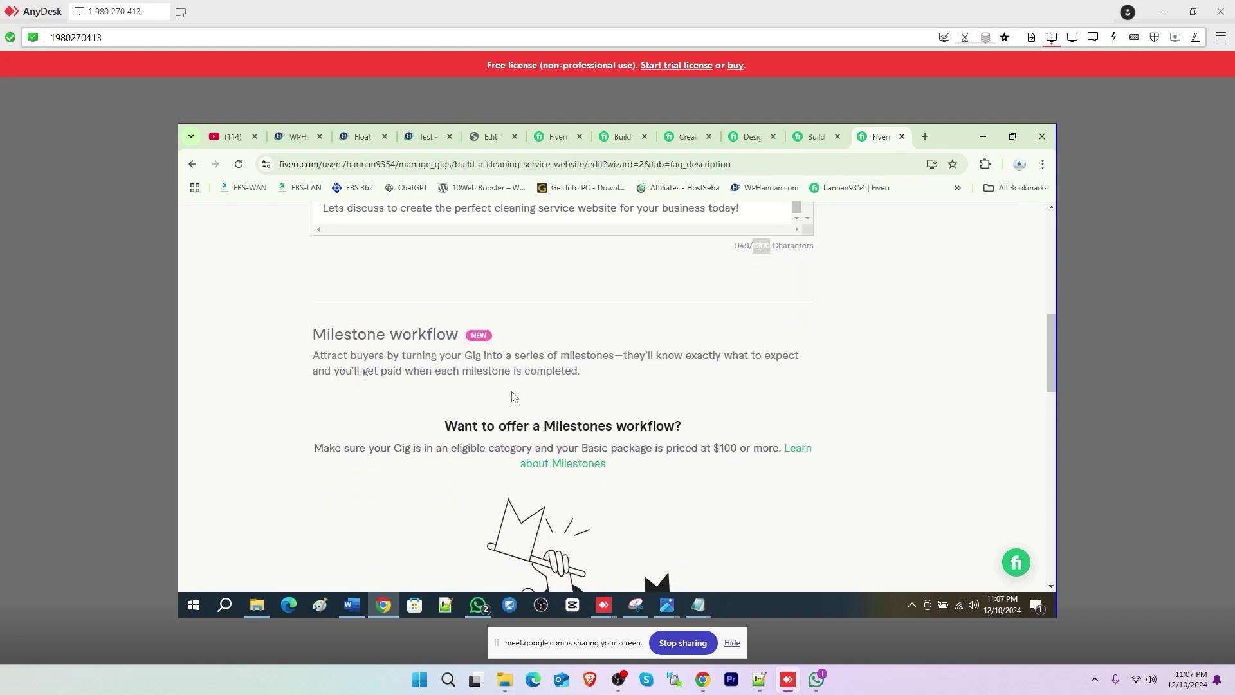
scroll(518, 411, "down", 3)
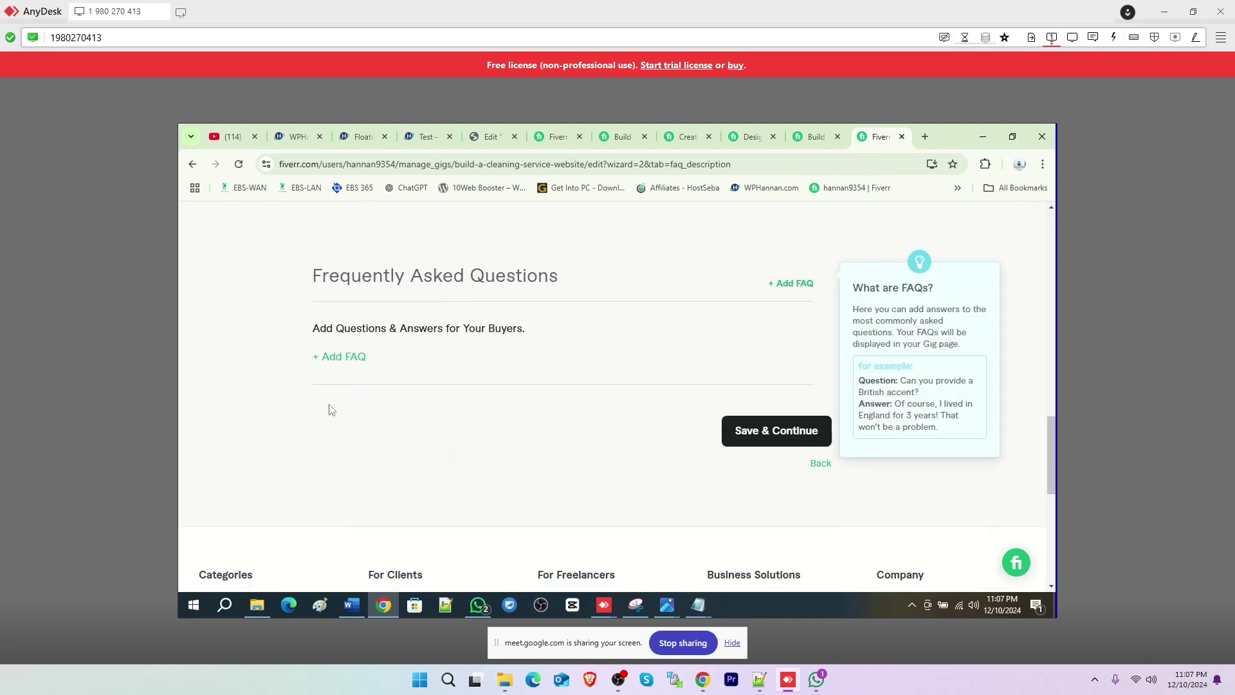
left_click_drag(361, 273, 539, 271)
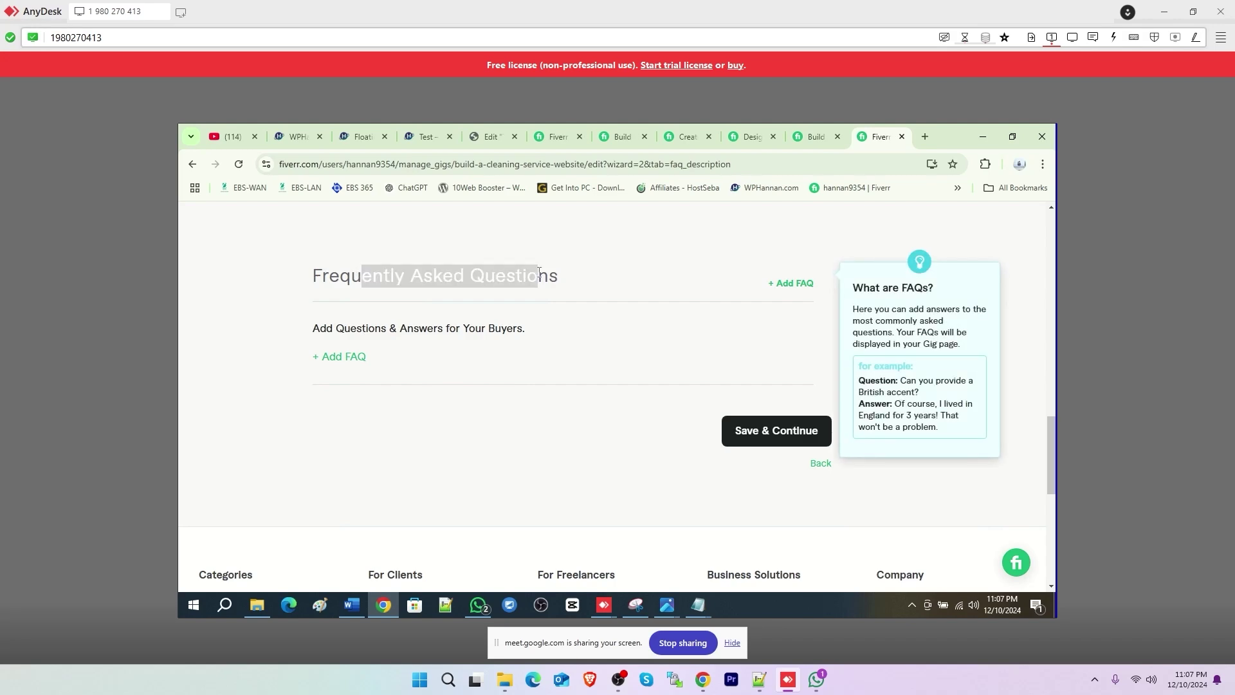
Go to the competing cleaning website gig's FAQ and read the answer to "How long do you provide support ?"
left_click(753, 137)
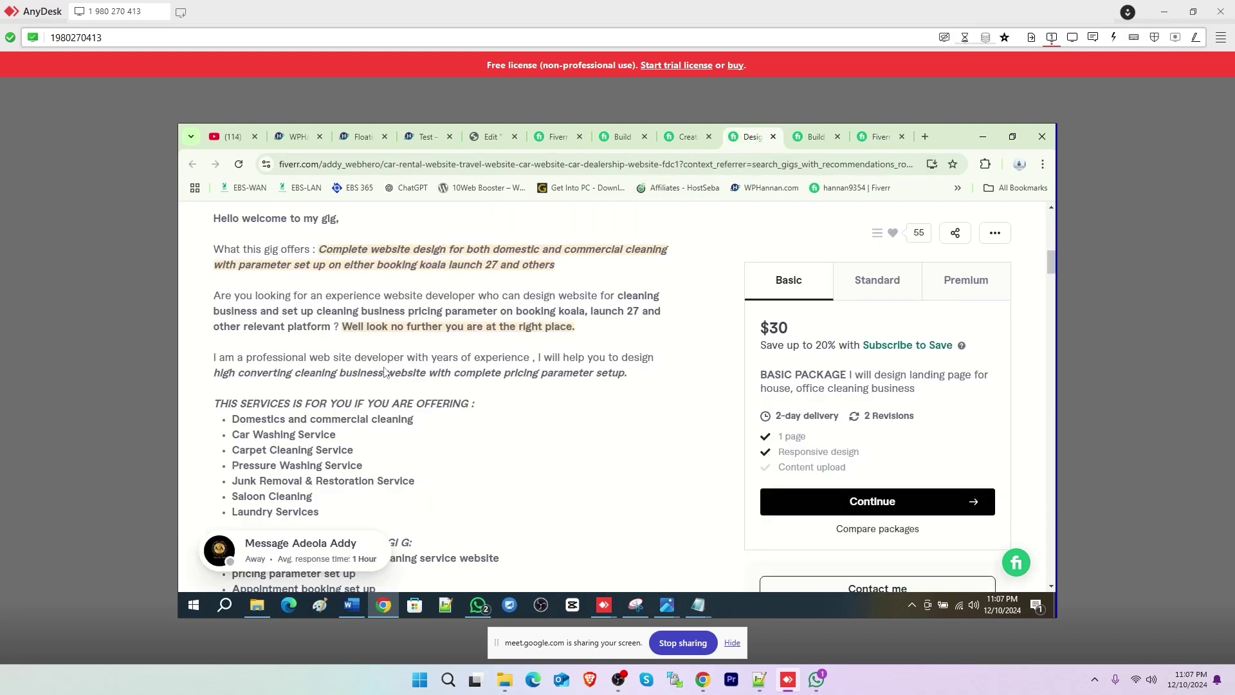
scroll(383, 372, "down", 1)
scroll(383, 372, "down", 6)
scroll(383, 371, "down", 5)
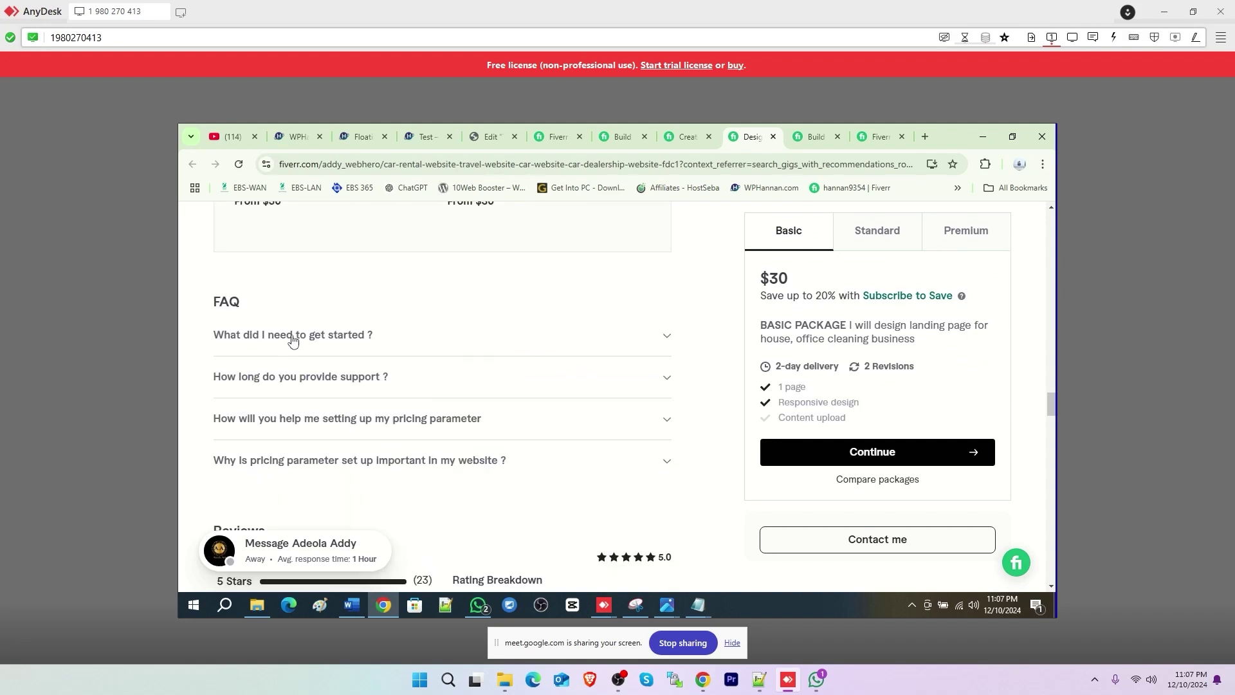
left_click(278, 385)
left_click_drag(211, 383, 547, 428)
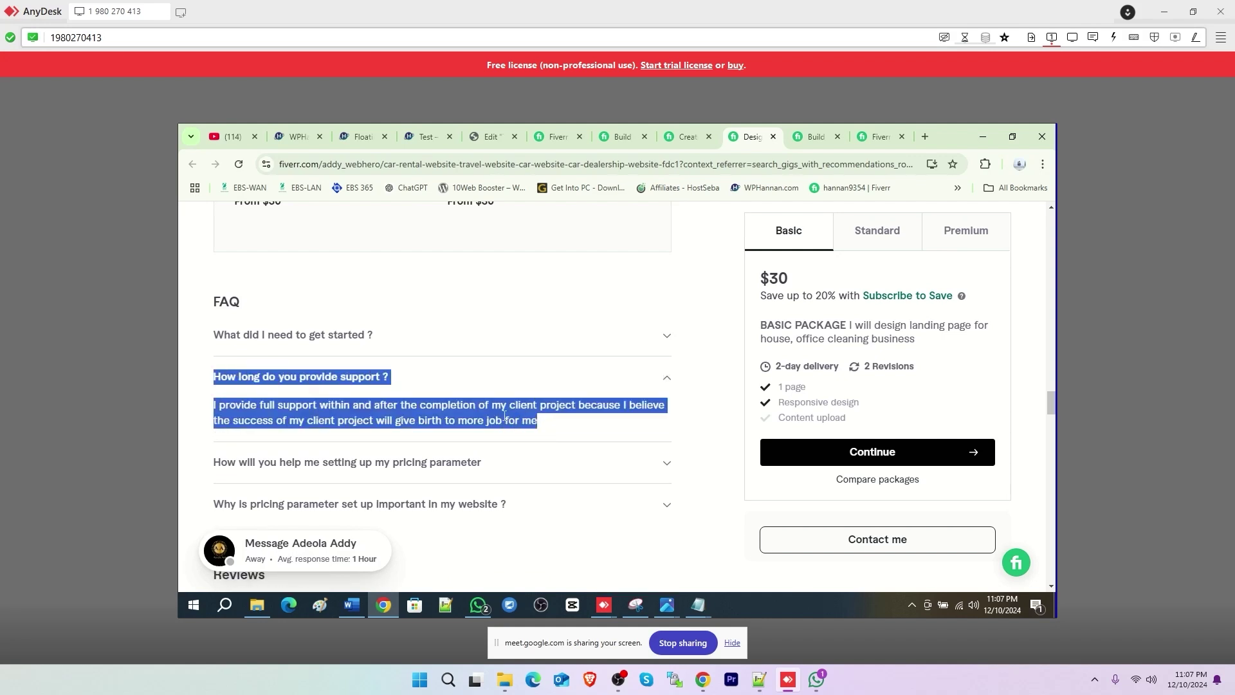
left_click(412, 385)
left_click(395, 384)
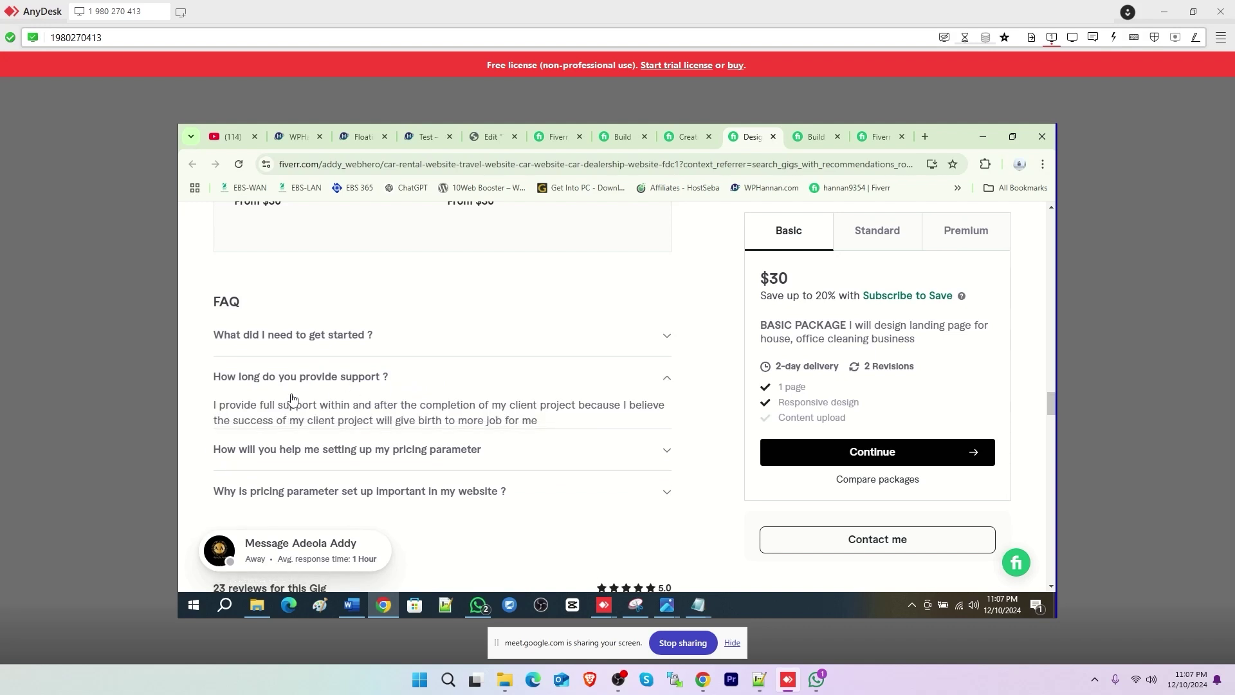
Copy the competitor's question "How long do you provide support ?" and paste it as the question of a new FAQ in the gig editor
left_click_drag(400, 384, 203, 380)
key("ctrl+c")
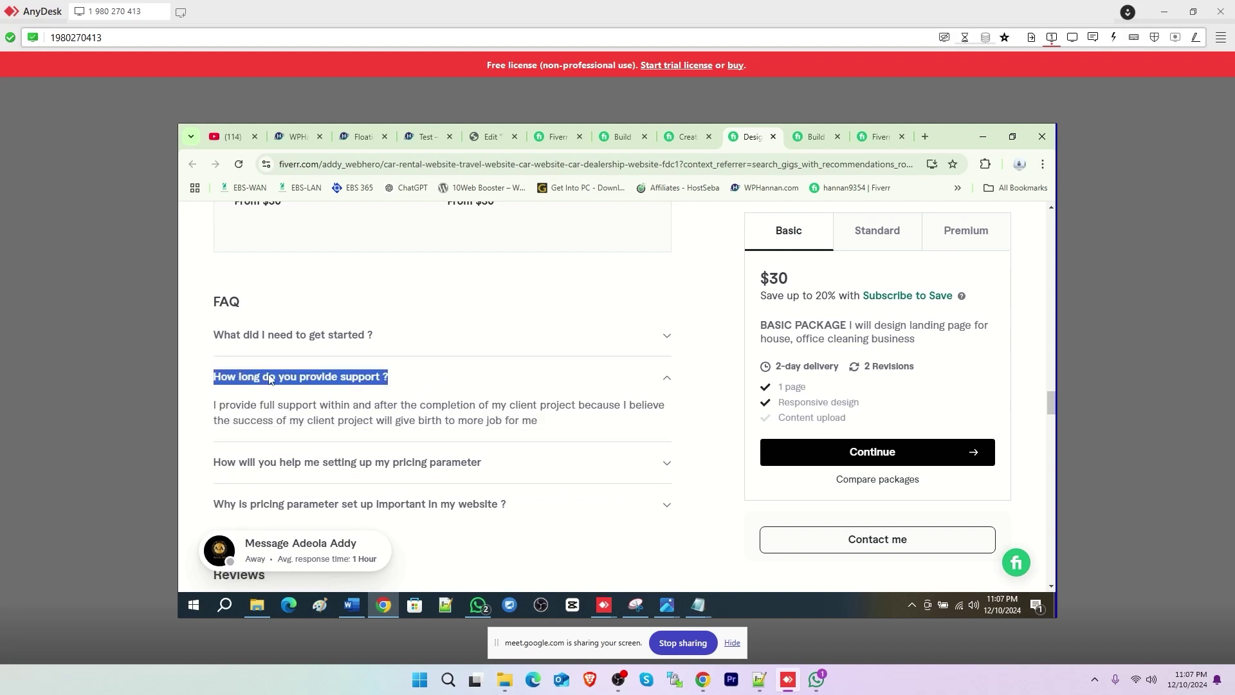
left_click_drag(779, 141, 840, 139)
left_click(880, 137)
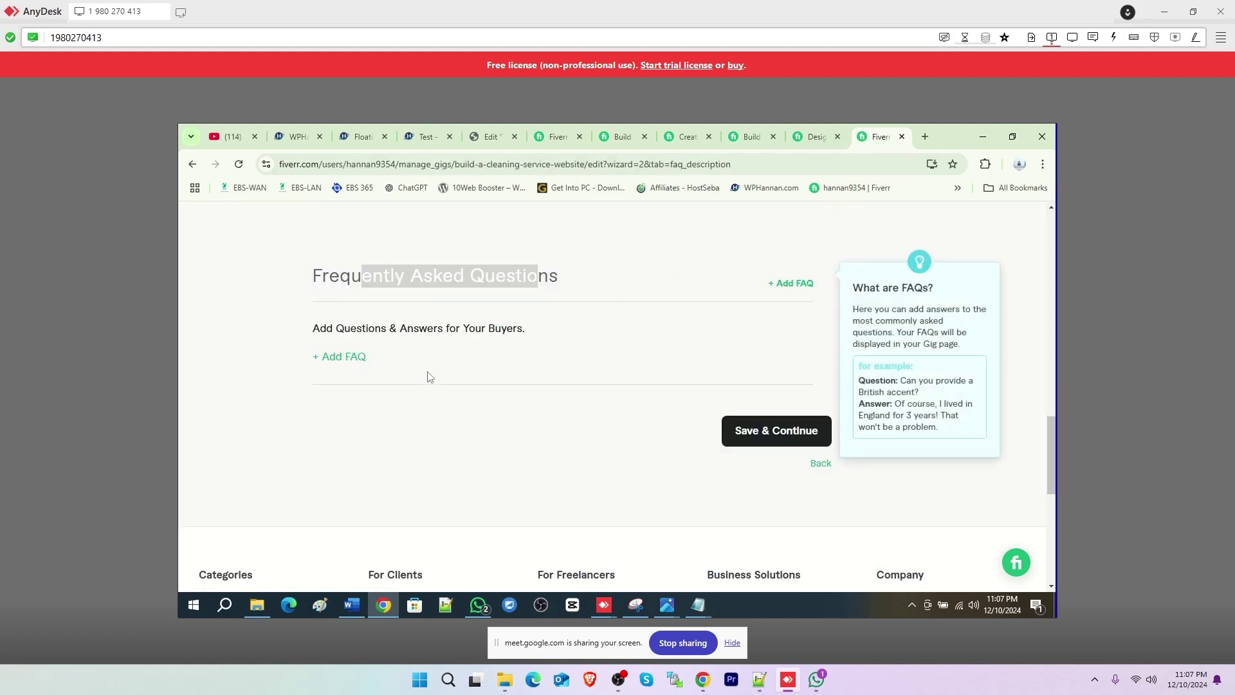
left_click(340, 357)
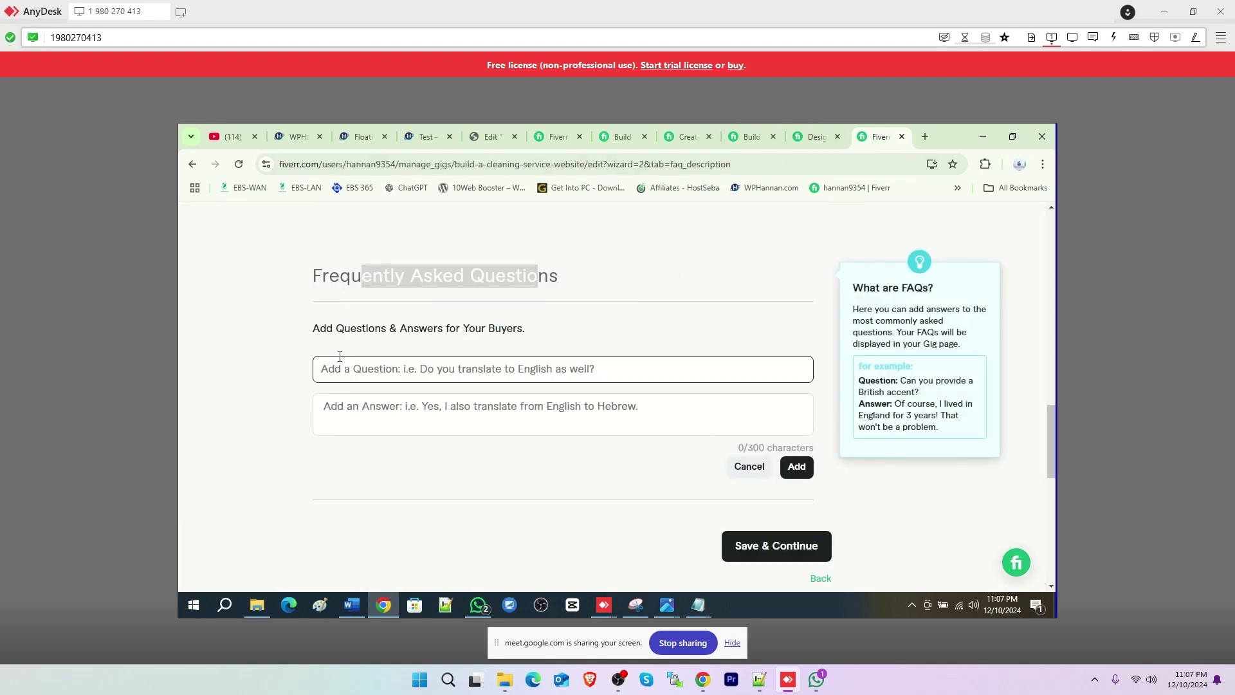
left_click(400, 369)
key("ctrl+v")
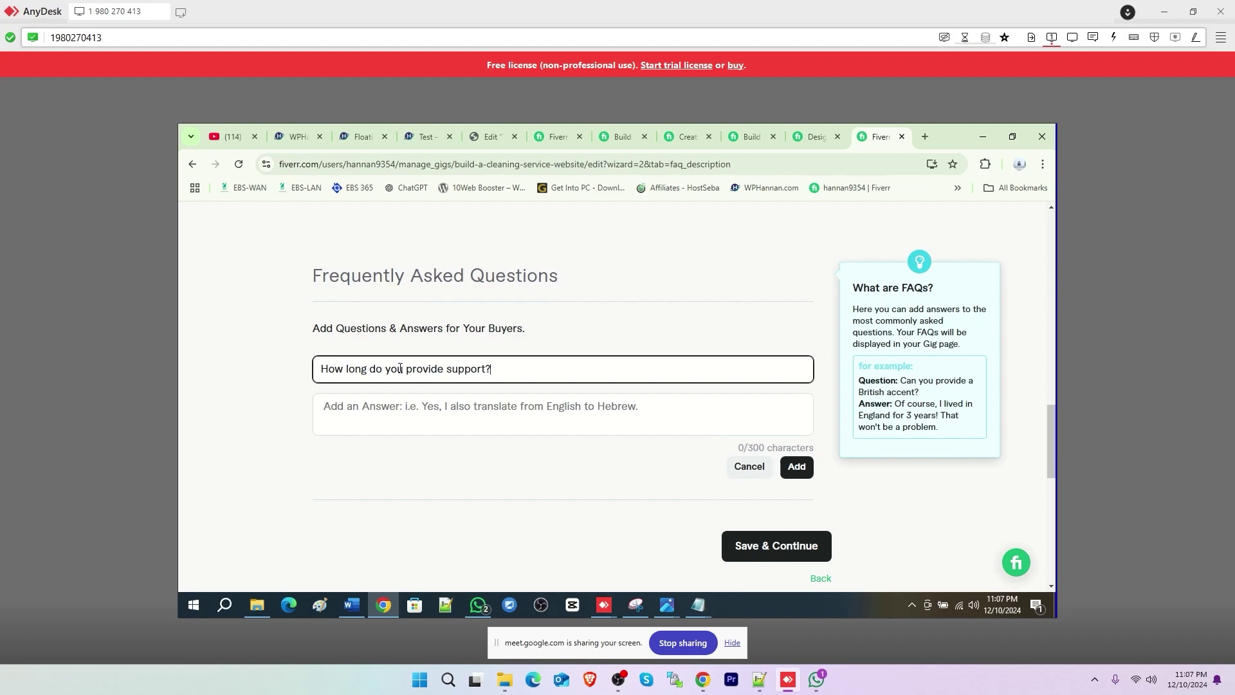
Recheck the competitor's FAQ wording and replace the new FAQ's question with "Will you provide support after delivery?", correcting its spelling
left_click(815, 138)
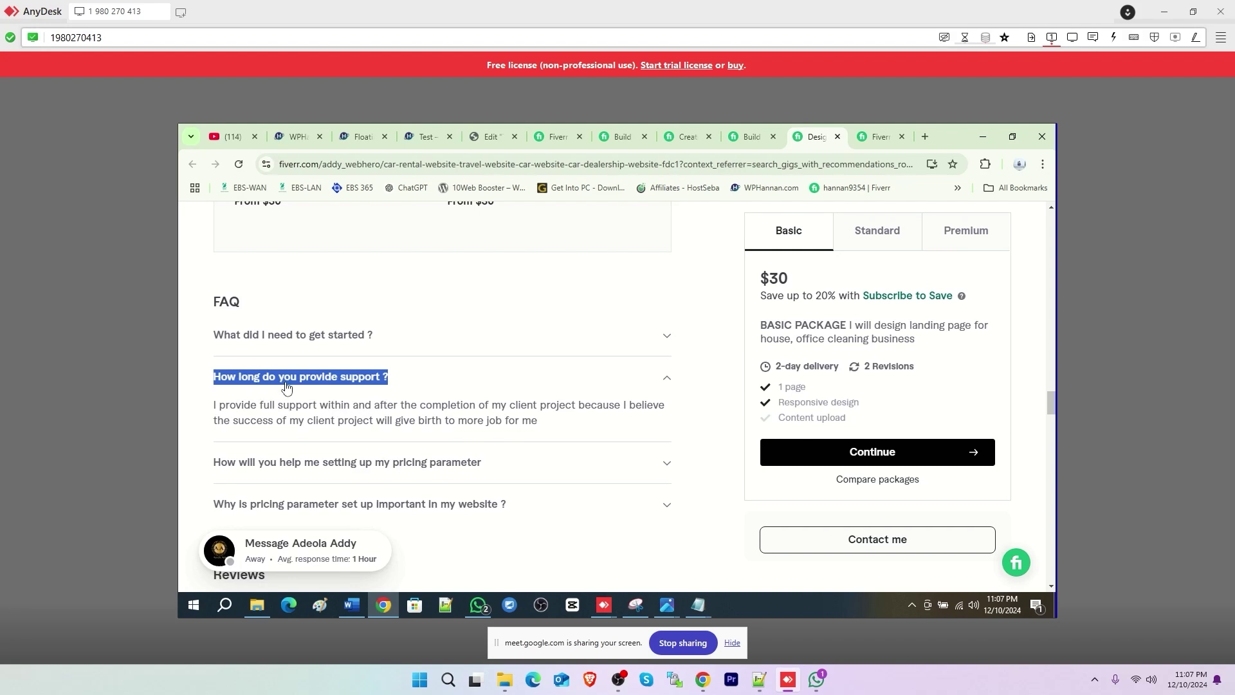
key("ctrl+Tab")
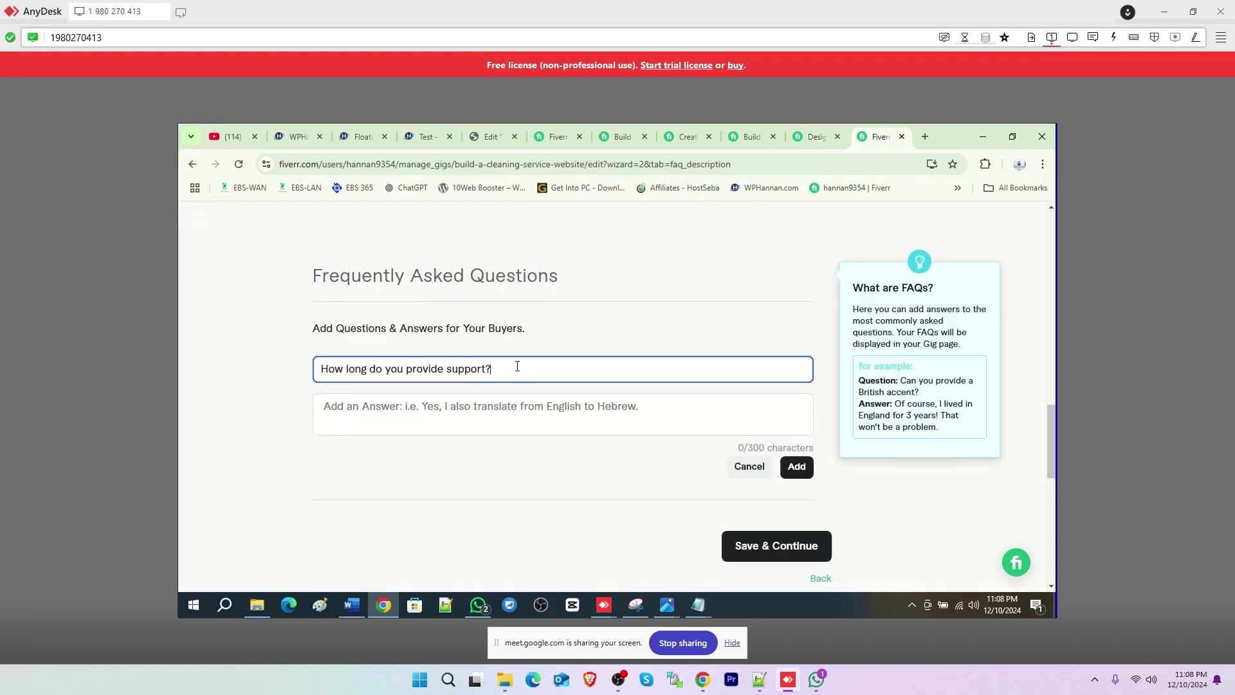
key("ctrl+a")
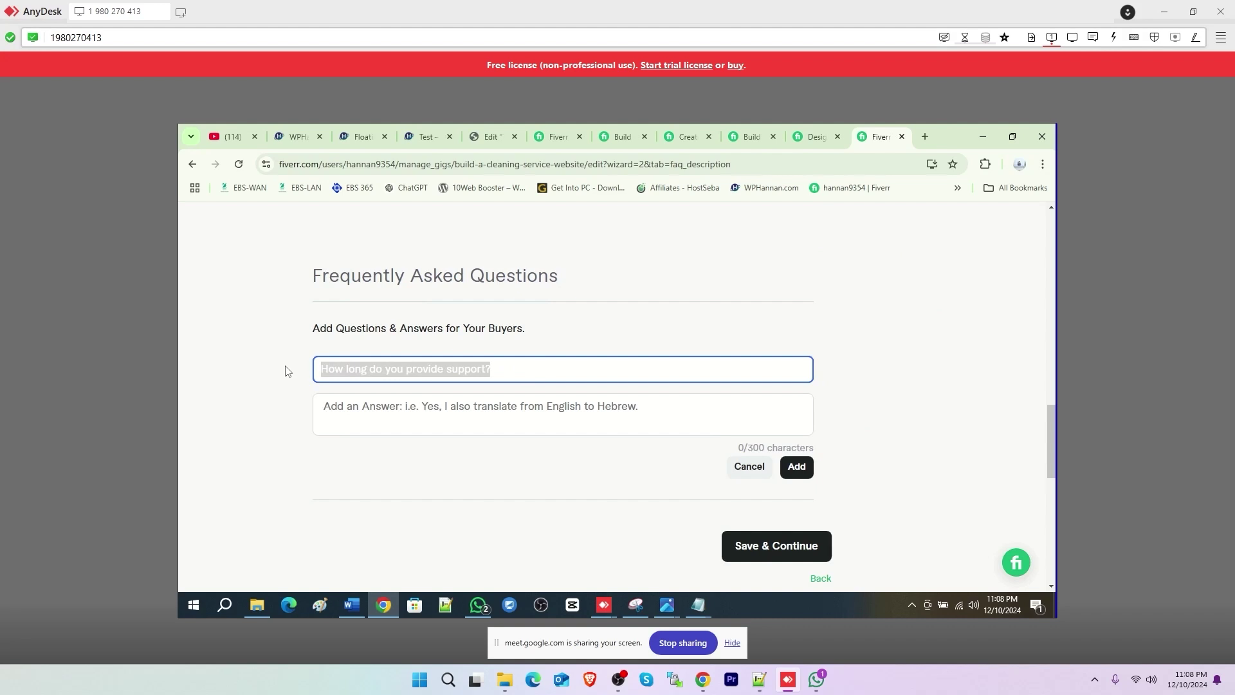
type("Will you provede support after delivery?")
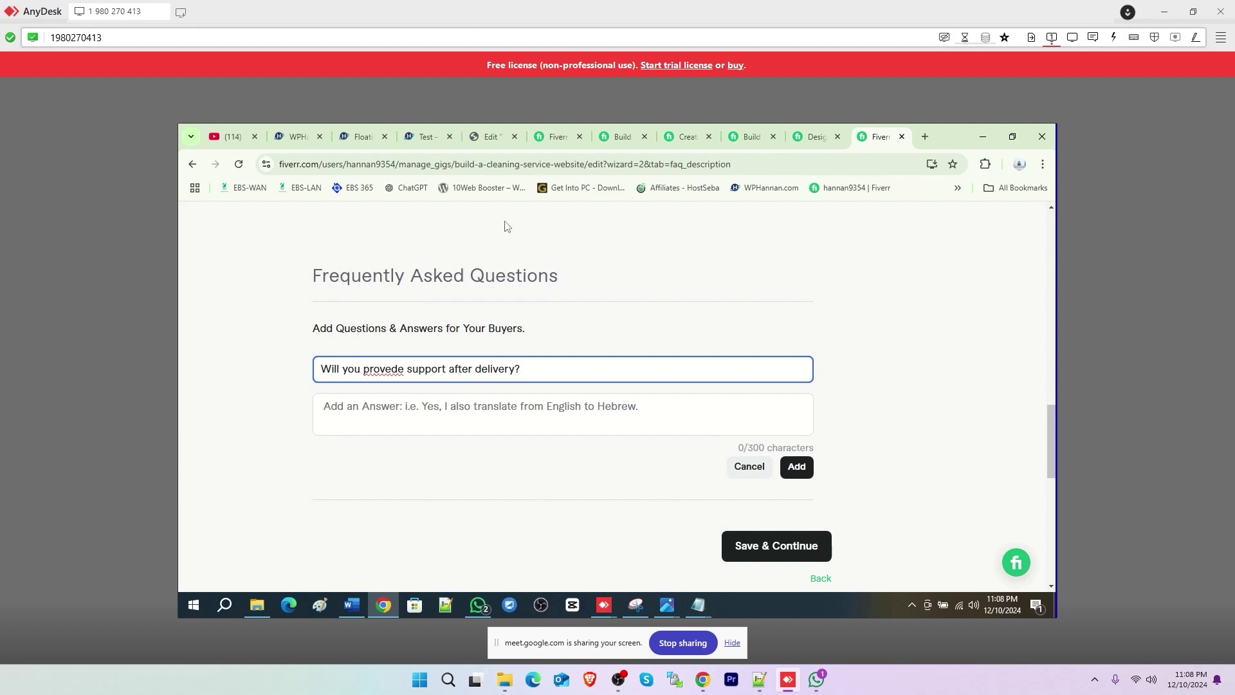
right_click(394, 374)
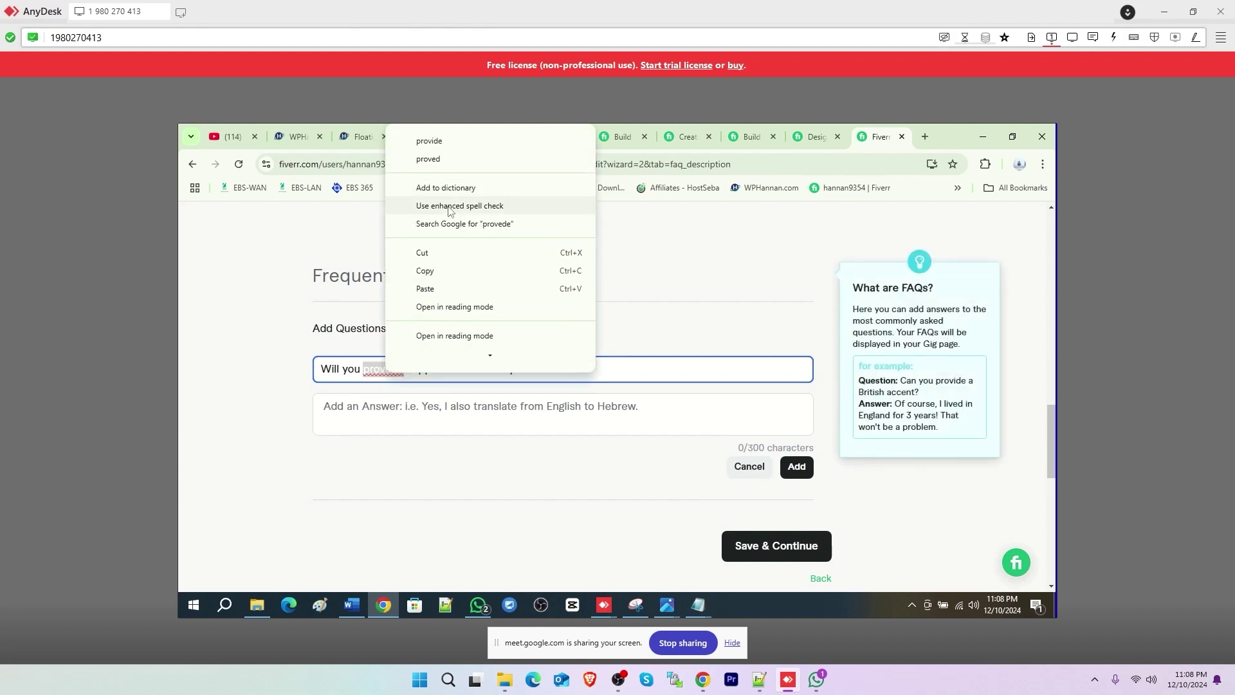
left_click(452, 142)
Answer the support FAQ with "Yes, I will provide 2 month free support after project delivery." and add it to the gig
left_click(431, 415)
type("Yes, I")
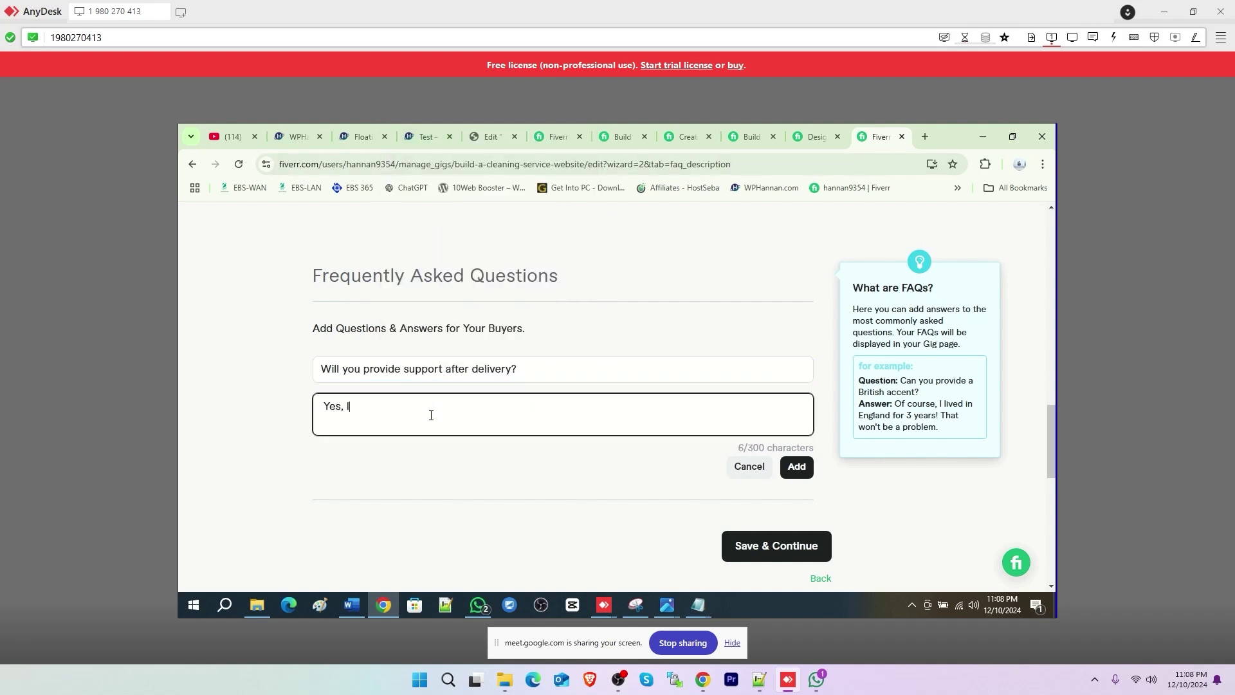
type(" will provide free support afte")
type("2 month")
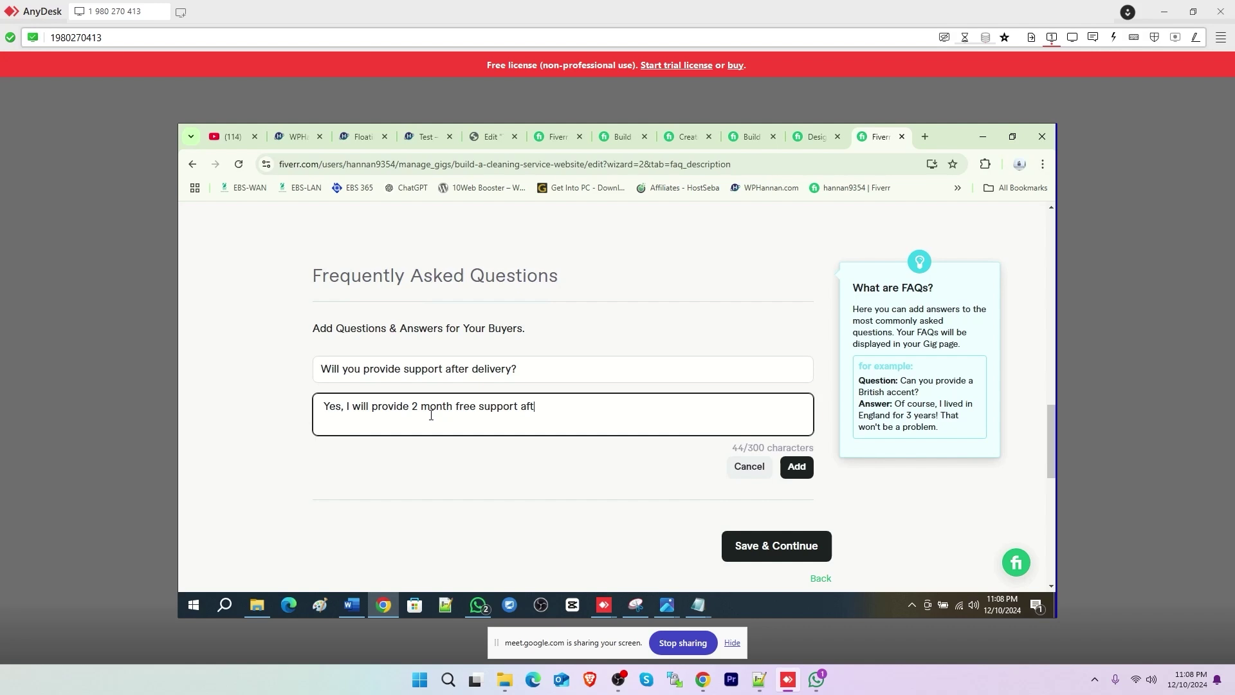
type("project delivery.")
left_click(799, 467)
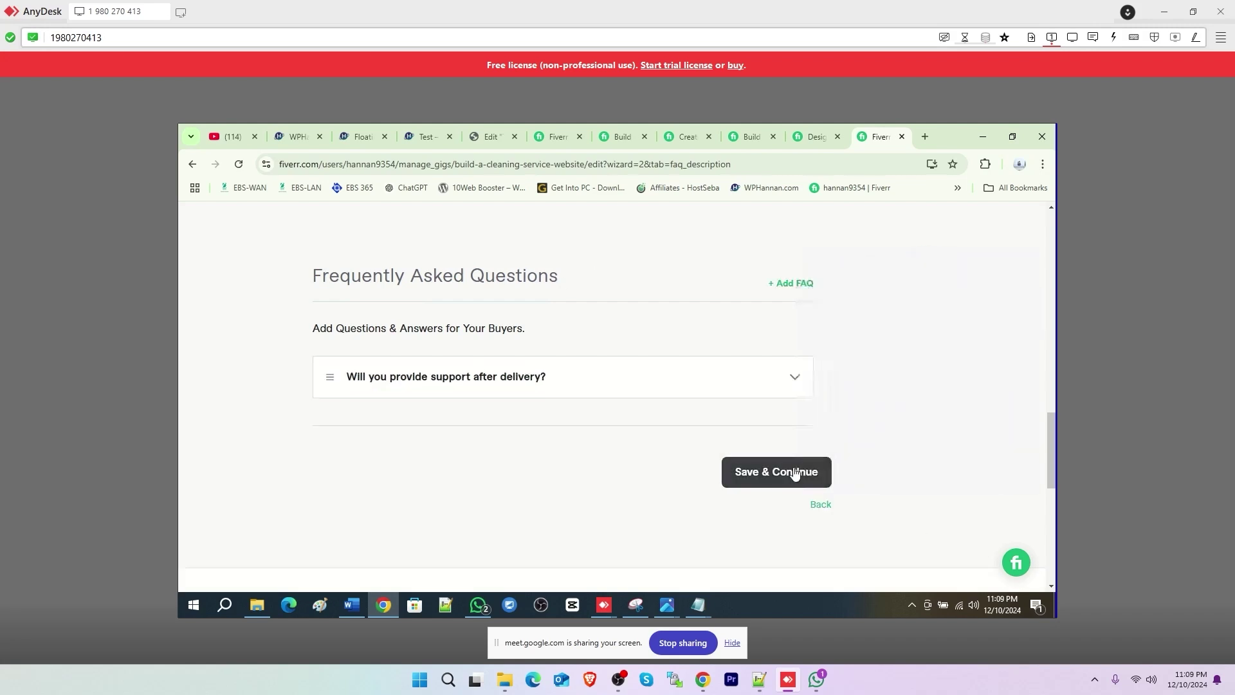
Start another FAQ in the gig editor, and expand "Do you provide theme and plugin?" in the Cleaning Agency gig's FAQ
left_click(788, 284)
key("ctrl+shift+Tab")
key("ctrl+shift+Tab")
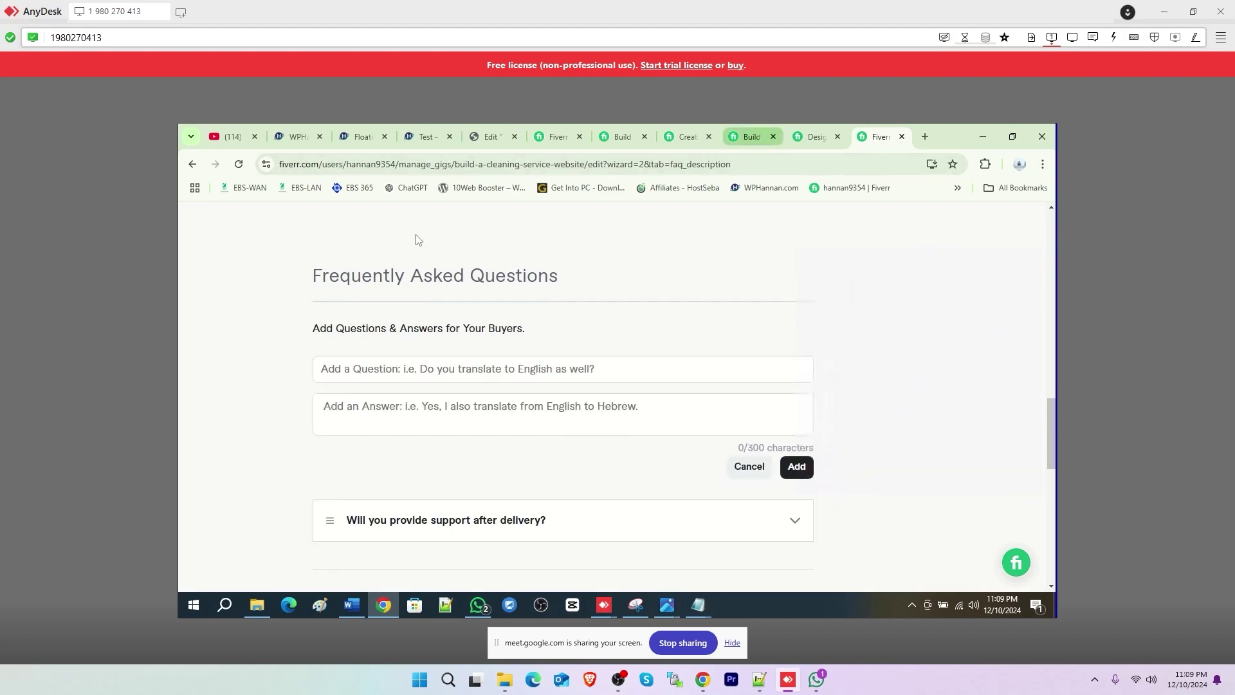
scroll(517, 366, "down", 15)
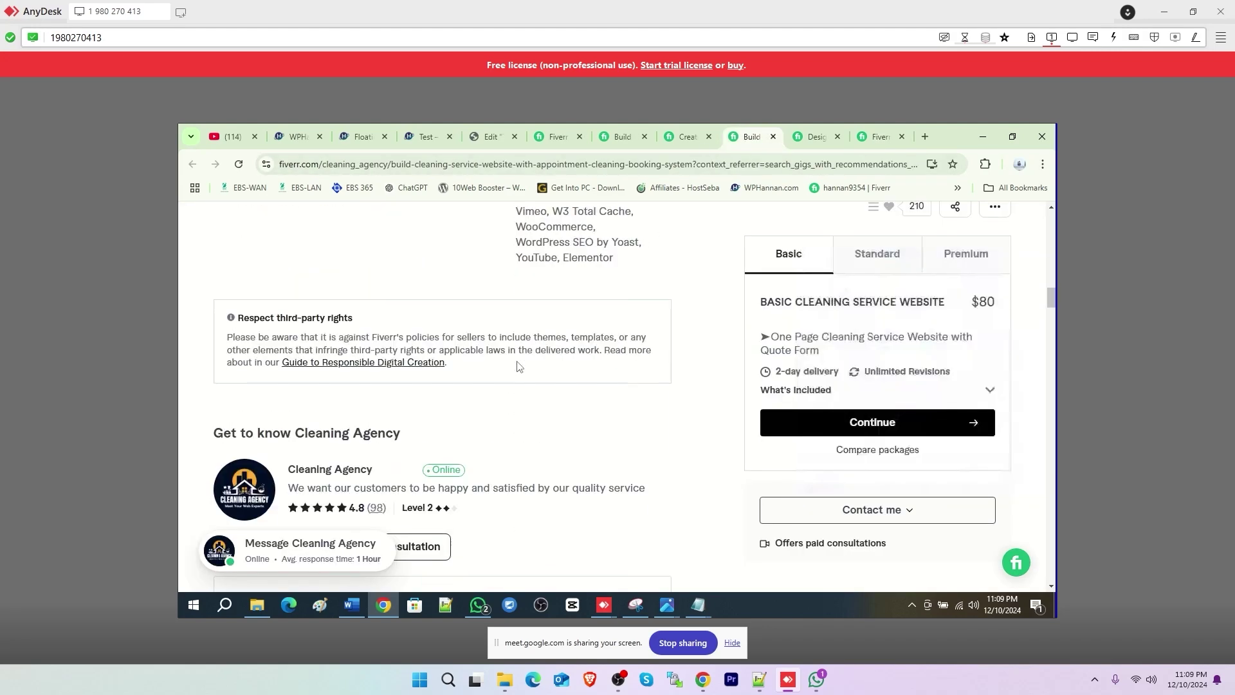
scroll(523, 367, "down", 10)
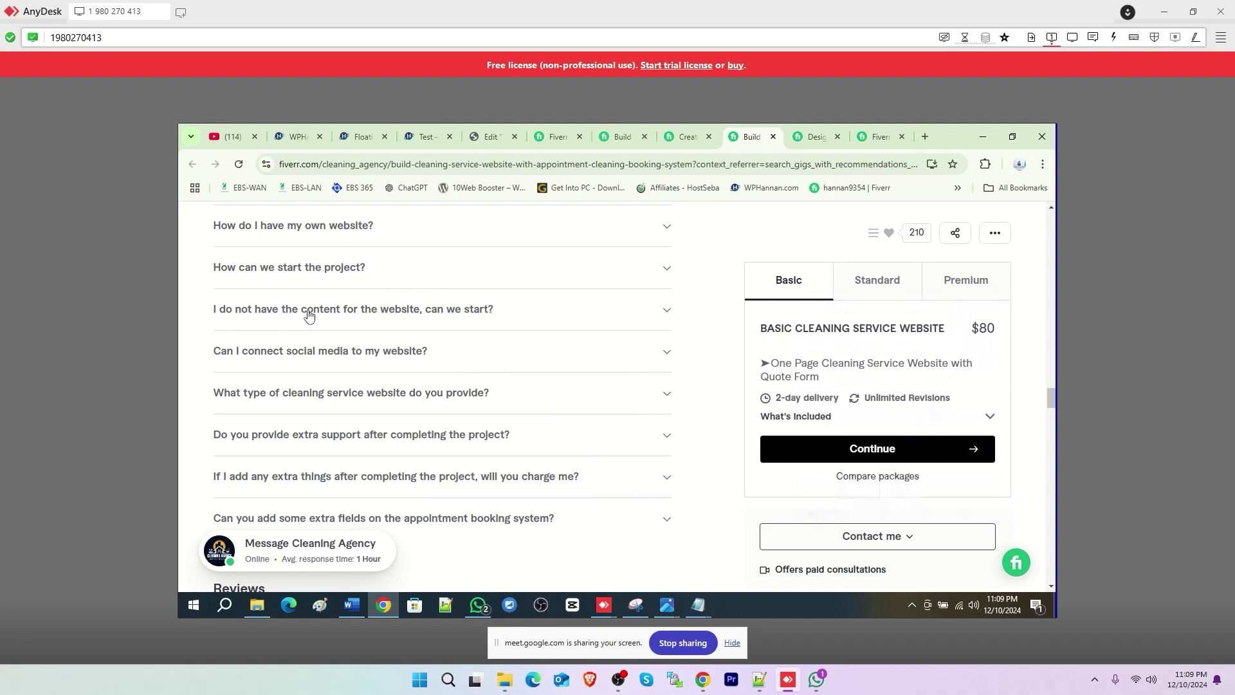
scroll(308, 316, "up", 1)
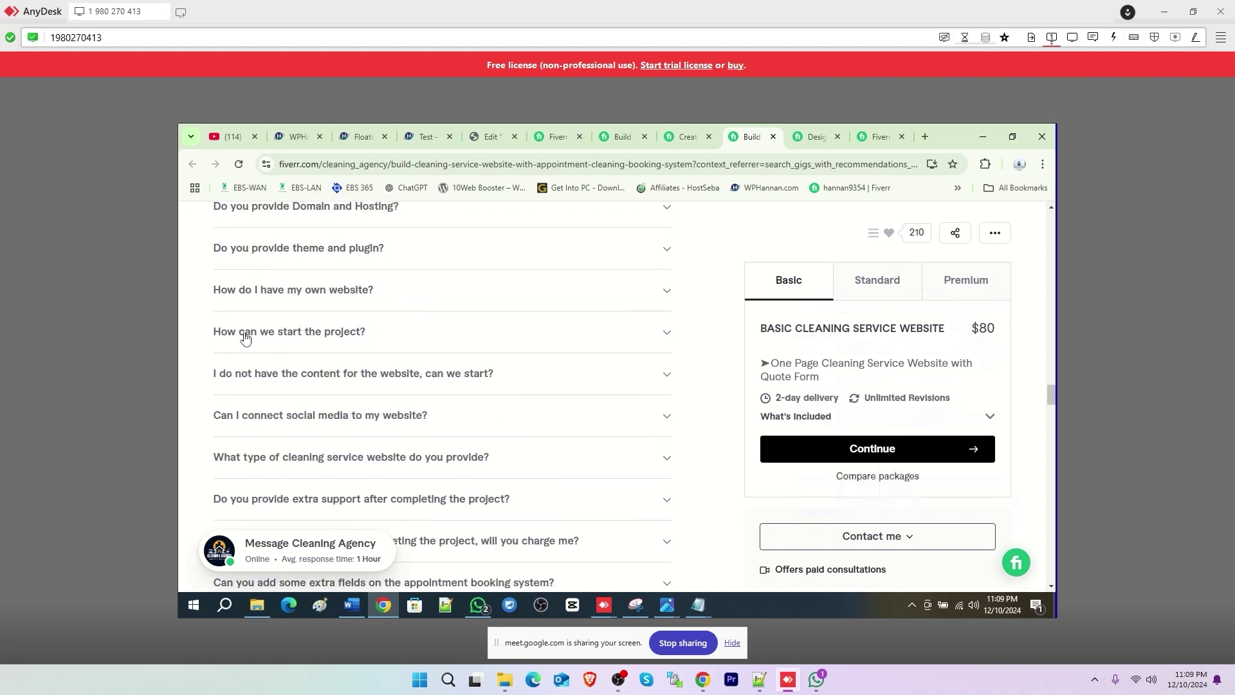
scroll(309, 341, "up", 1)
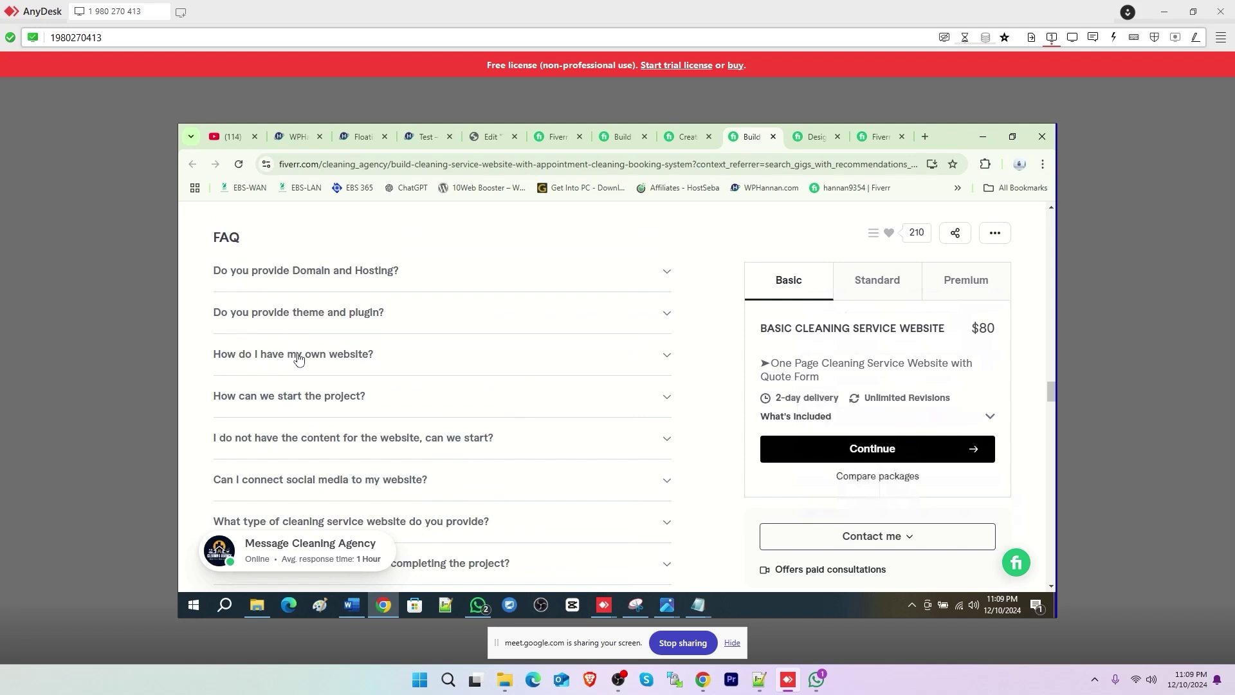
left_click(269, 315)
left_click_drag(212, 312, 569, 351)
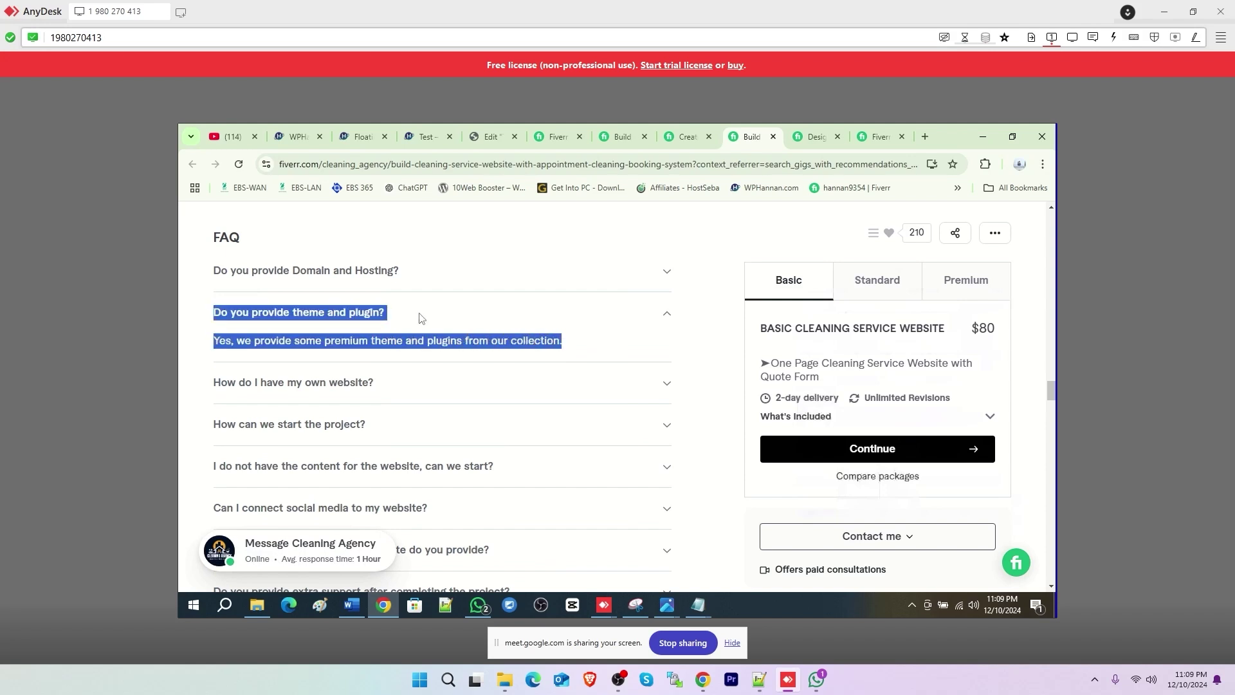
Copy the Cleaning Agency question "Do you provide theme and plugin?" and paste it as the new FAQ's question
left_click_drag(205, 313, 386, 314)
key("ctrl+c")
left_click(882, 136)
key("ctrl+v")
Copy the Cleaning Agency answer about premium theme and plugins and paste it as the new FAQ's answer
left_click(753, 137)
left_click_drag(211, 346, 569, 343)
key("ctrl+c")
left_click(881, 136)
left_click(414, 409)
key("ctrl+v")
Append "If you have question regarding this, contact before place order." to the answer with its spelling corrected, and add the FAQ
type("If you have qu")
type("estion regurding this, let's discuss")
key("ctrl+BackSpace")
key("ctrl+BackSpace")
type("contact before place order.")
right_click(347, 422)
left_click(412, 143)
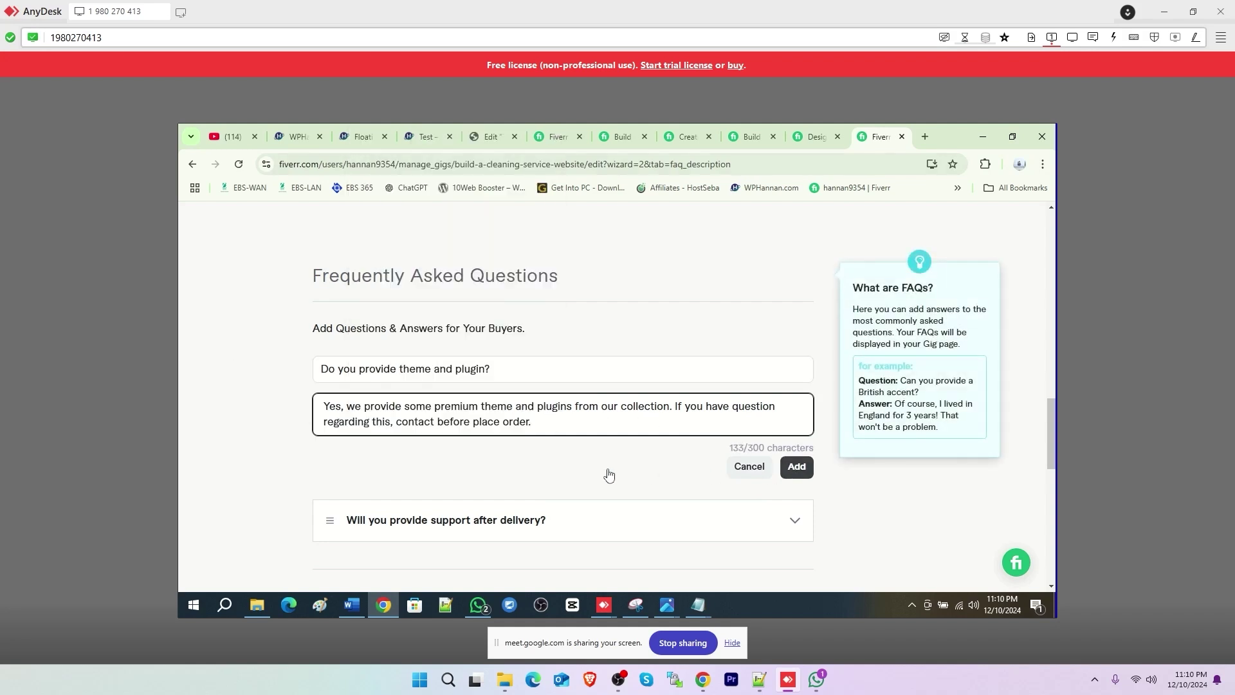
key("Return")
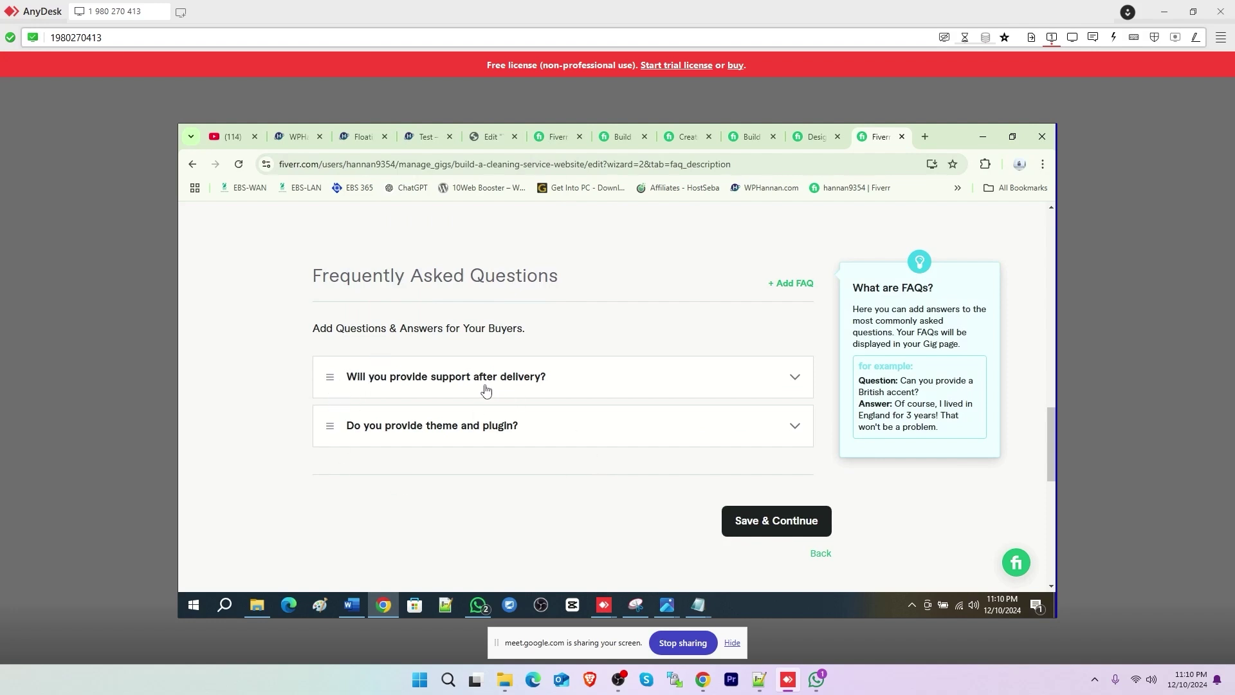
Look through the FAQ of the $30 competitor gig for further question ideas and return to the gig editor
left_click(815, 137)
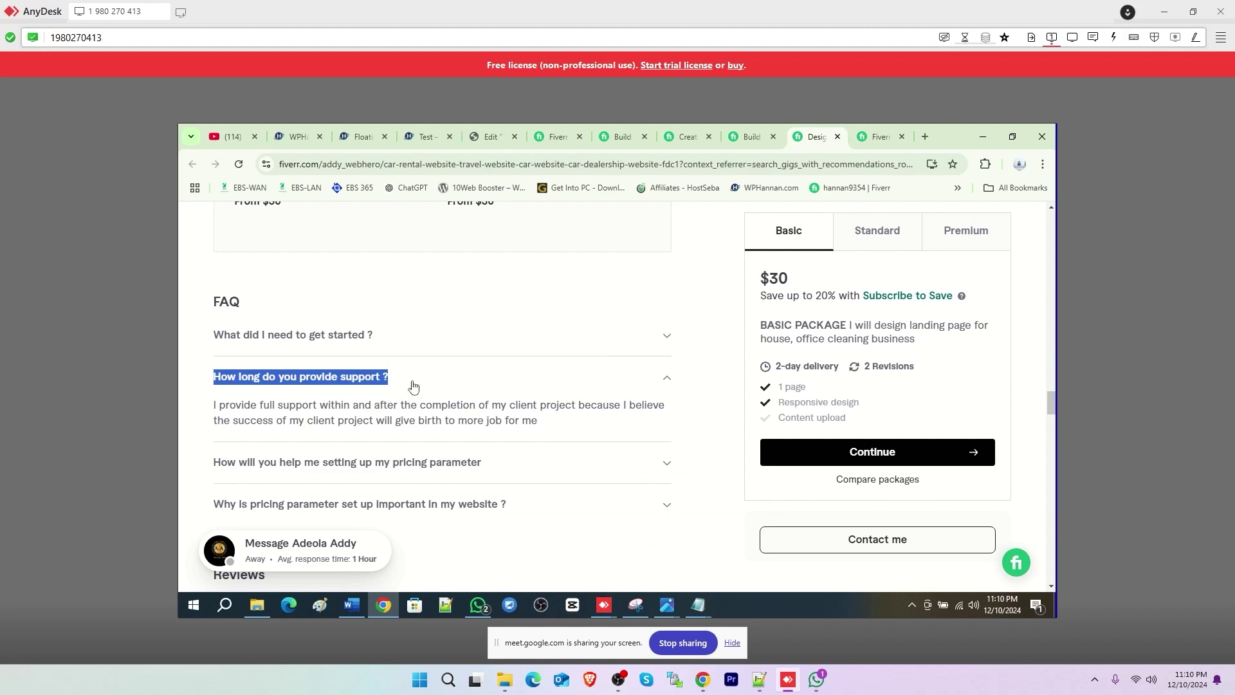
scroll(415, 351, "up", 1)
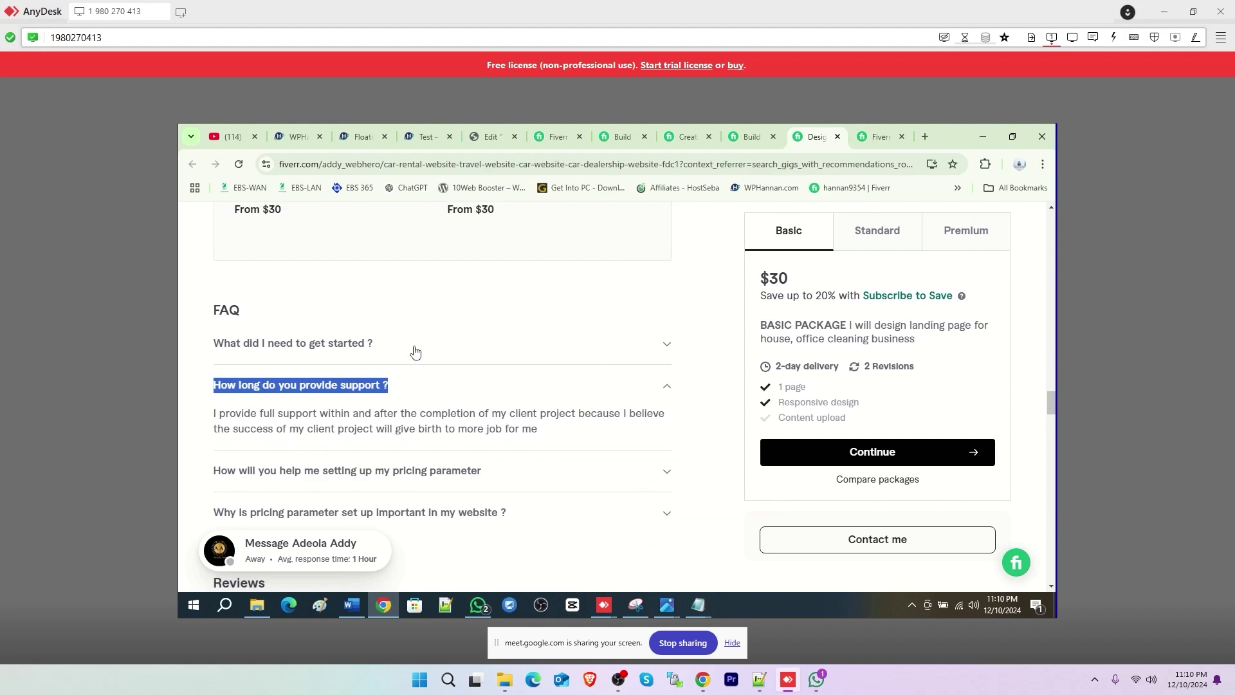
scroll(414, 345, "up", 5)
scroll(331, 447, "down", 4)
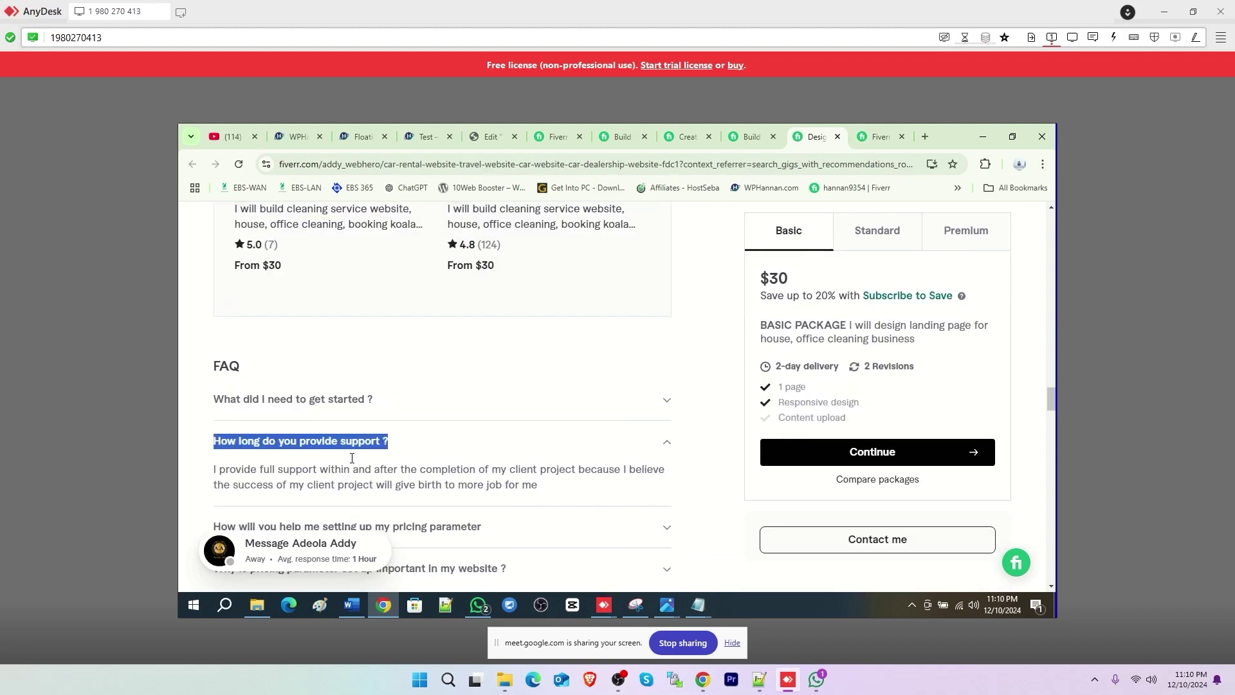
scroll(351, 462, "down", 2)
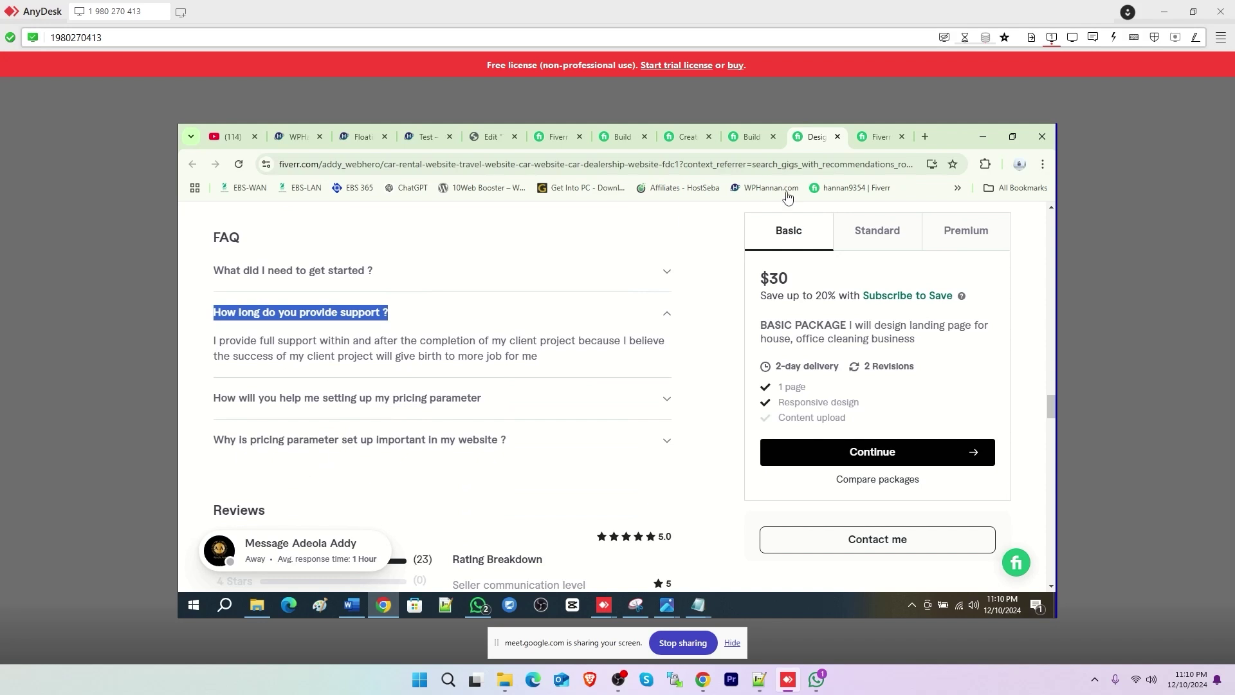
left_click(879, 136)
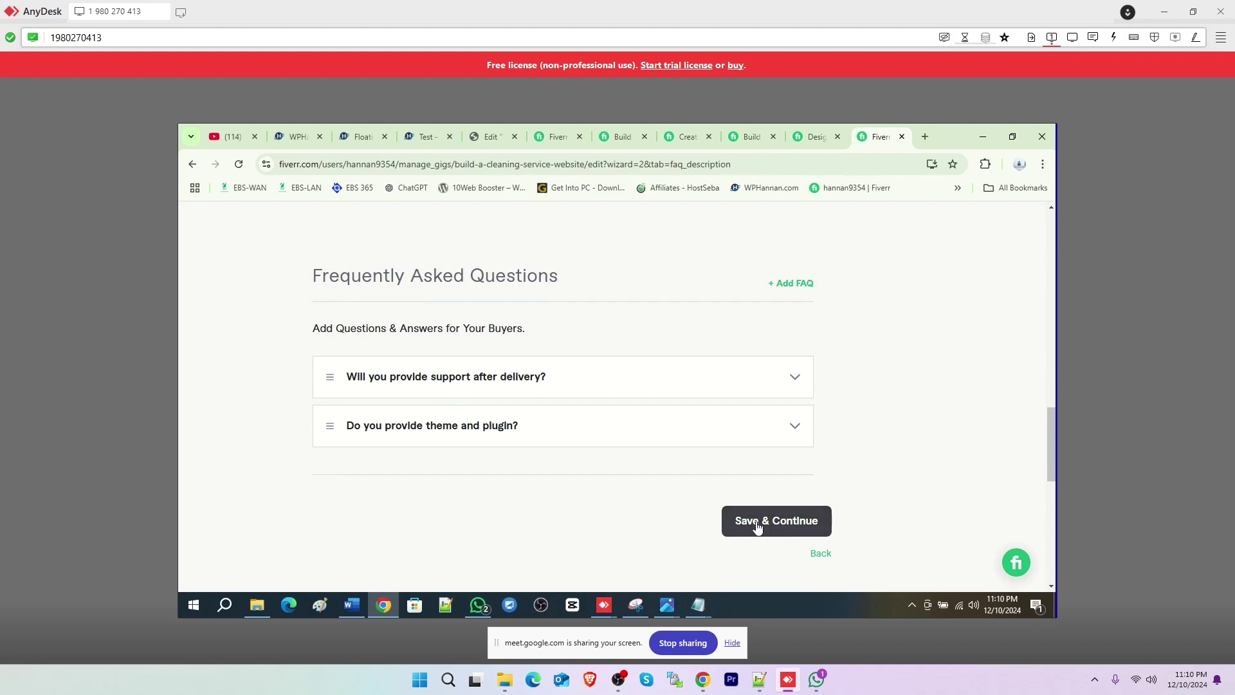
Review the Description & FAQ page, including the added FAQs, the Milestone workflow section and the formatted gig description
scroll(519, 331, "up", 6)
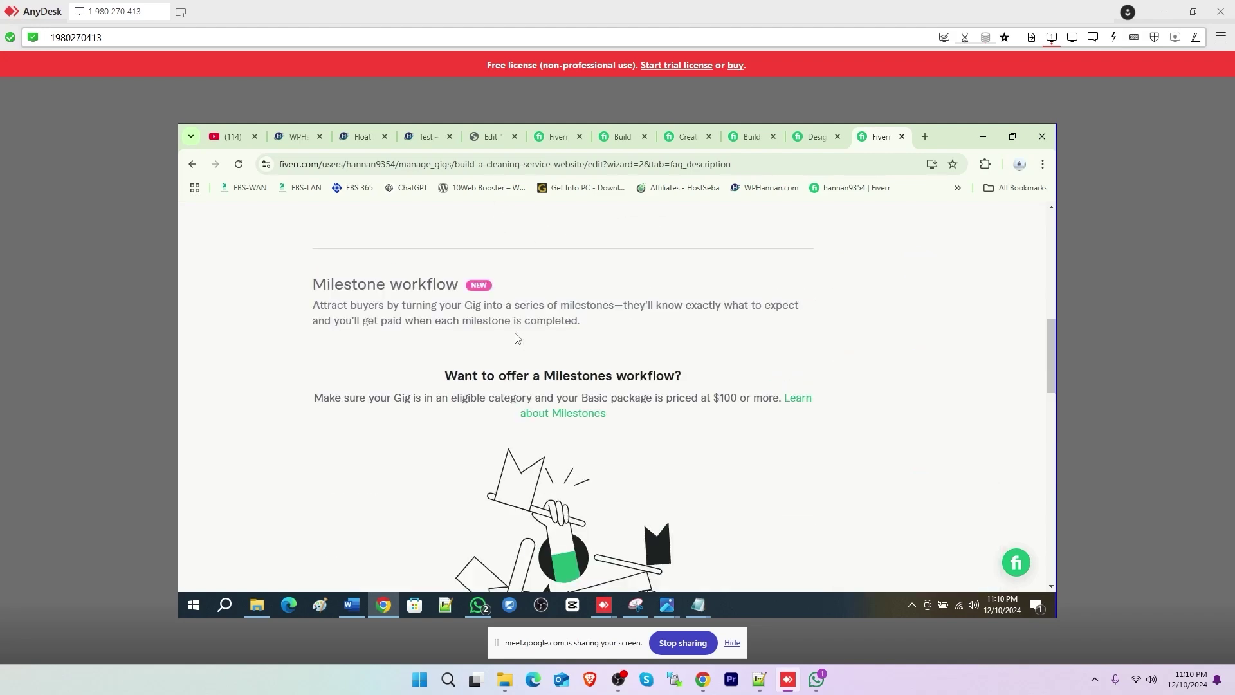
scroll(518, 338, "up", 8)
scroll(519, 338, "down", 15)
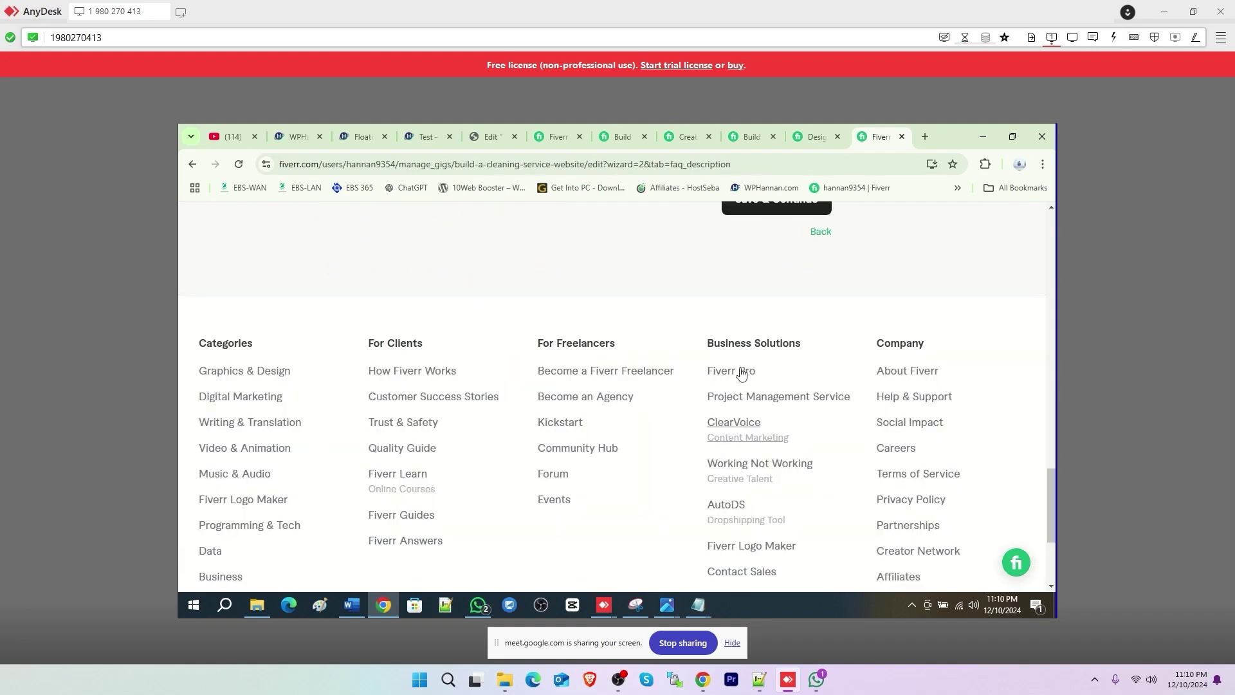
scroll(739, 367, "up", 3)
scroll(450, 386, "up", 2)
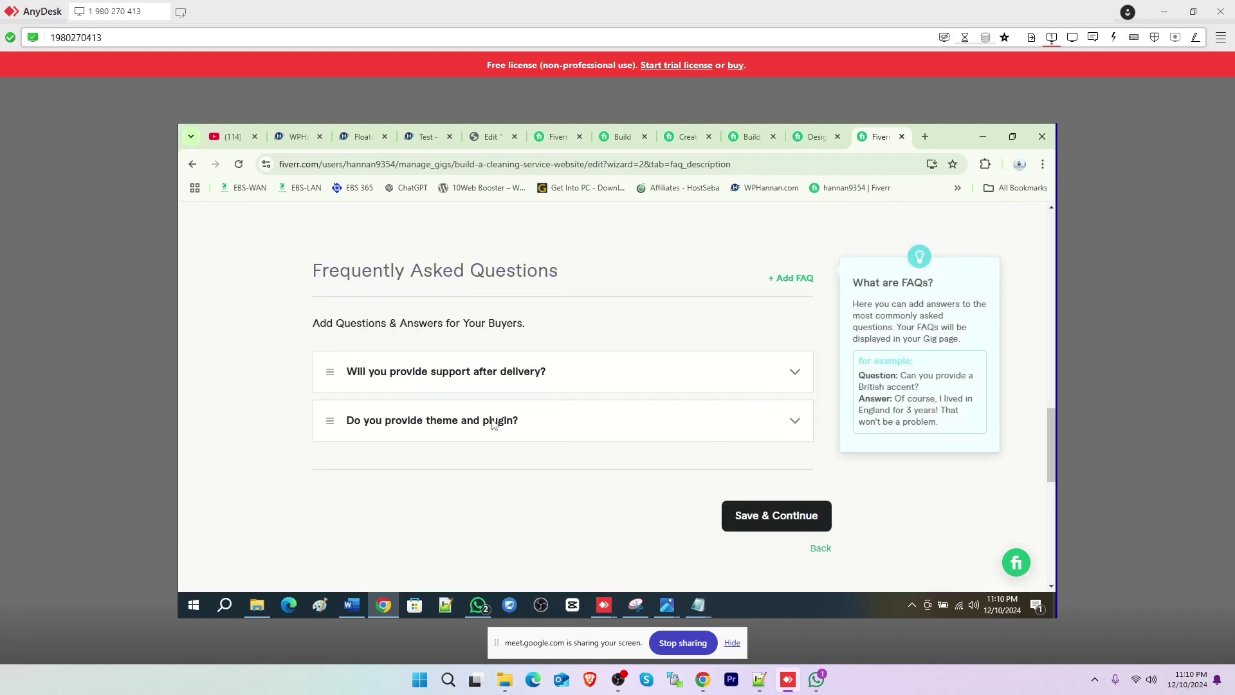
scroll(438, 425, "up", 5)
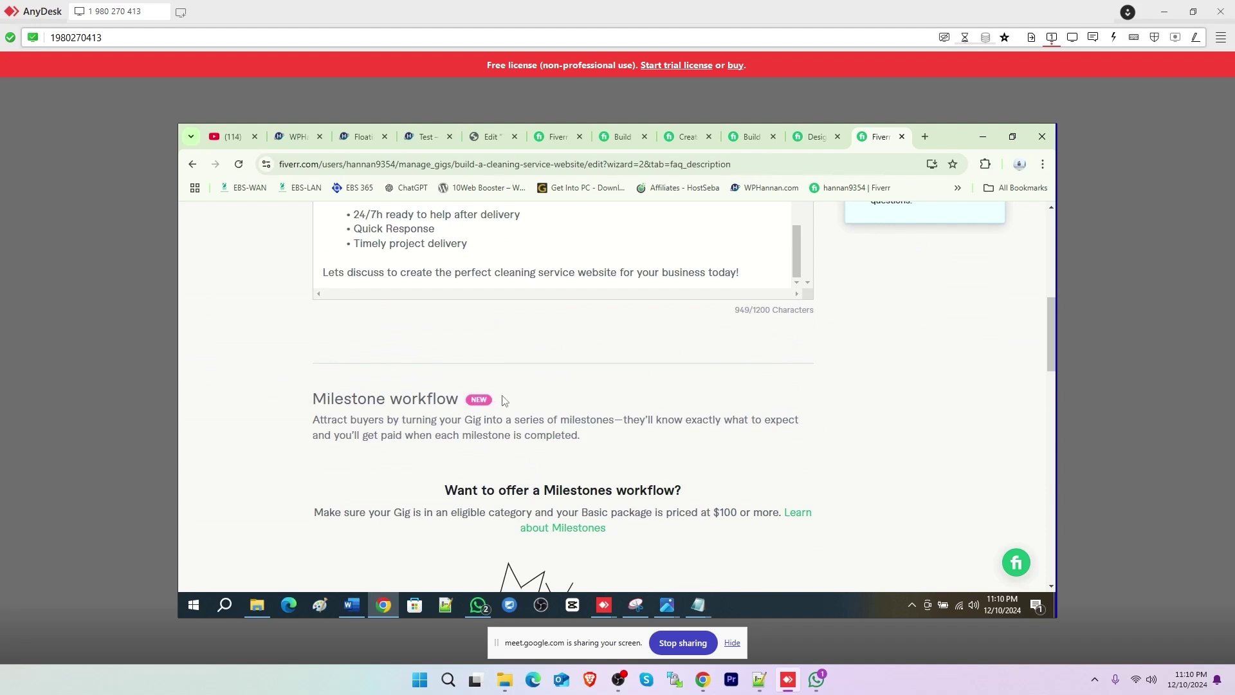
scroll(504, 400, "up", 5)
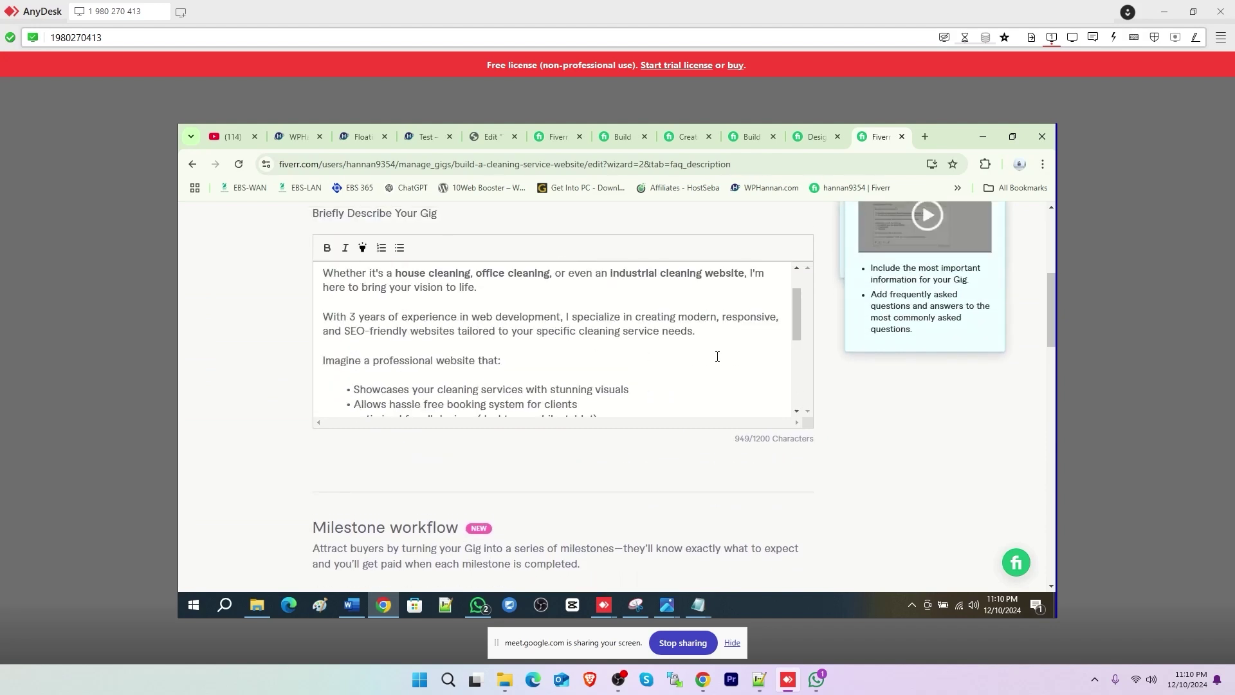
scroll(975, 375, "up", 5)
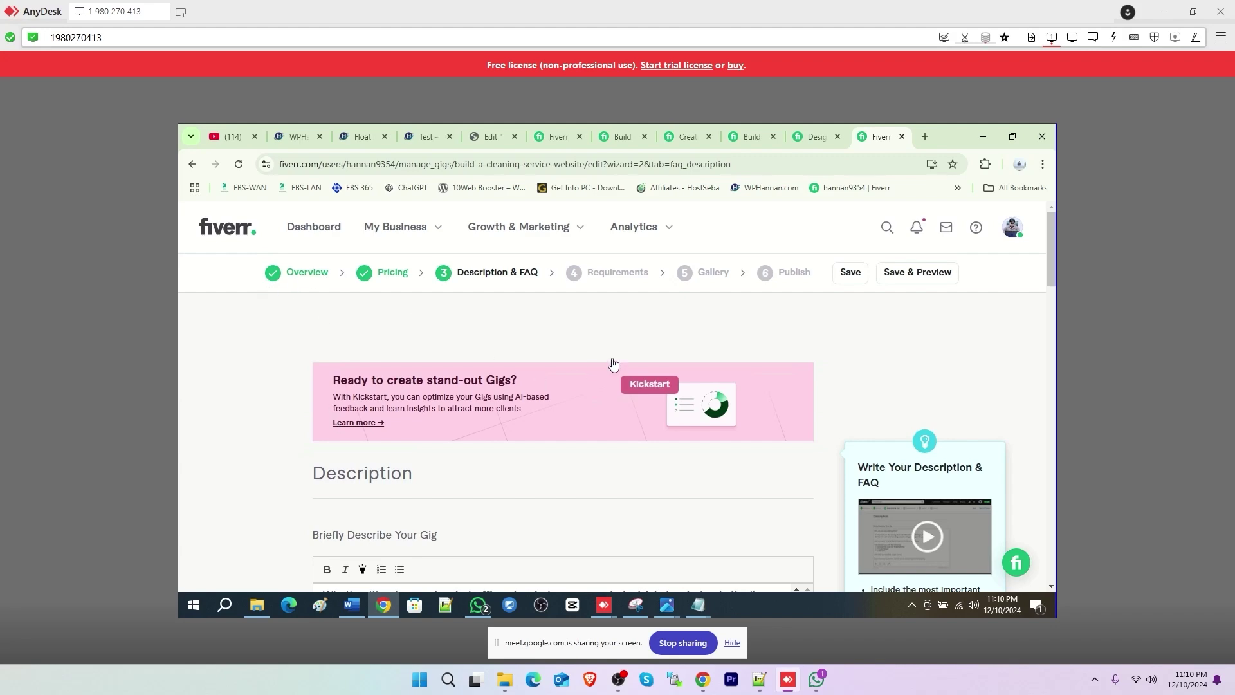
Save the gig's Description & FAQ page and continue to the next stage of the gig setup
scroll(734, 354, "down", 10)
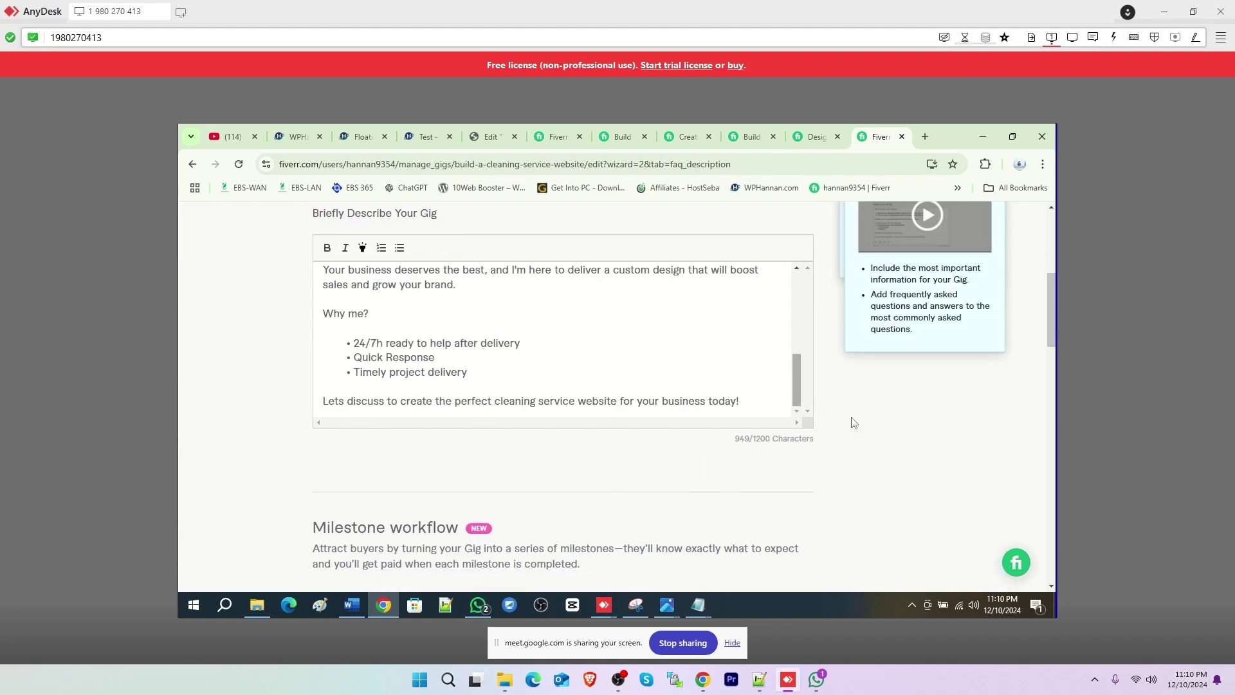
scroll(853, 423, "down", 10)
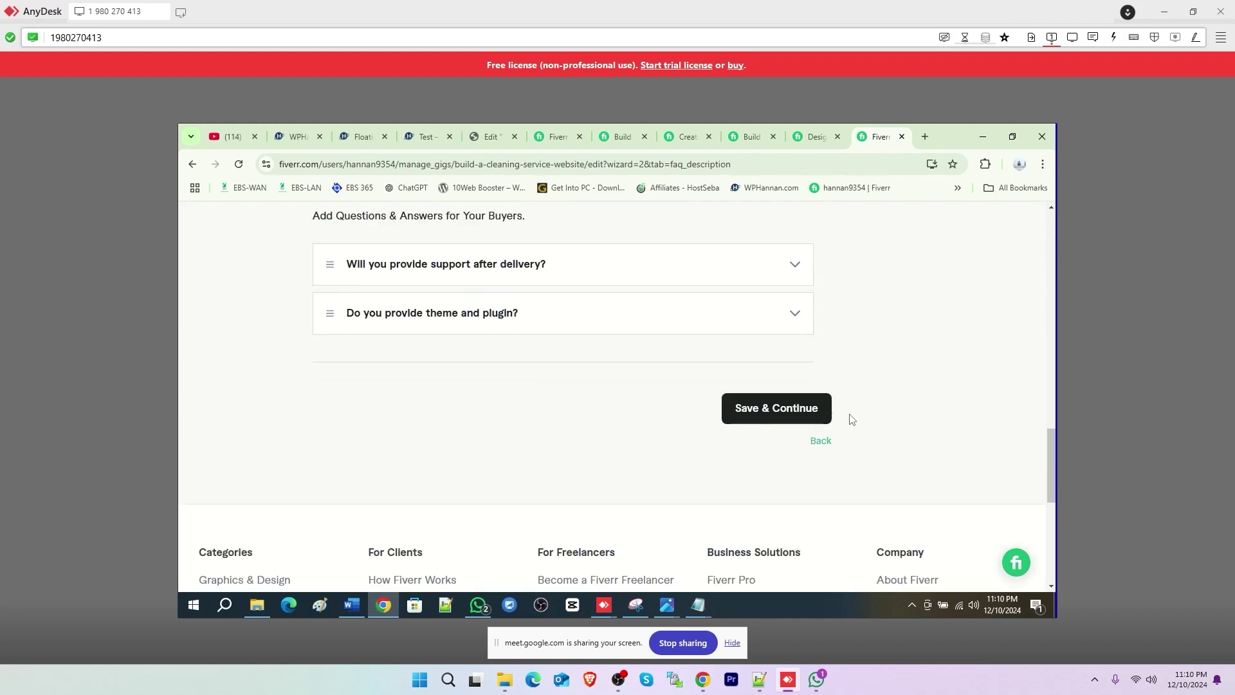
left_click(764, 403)
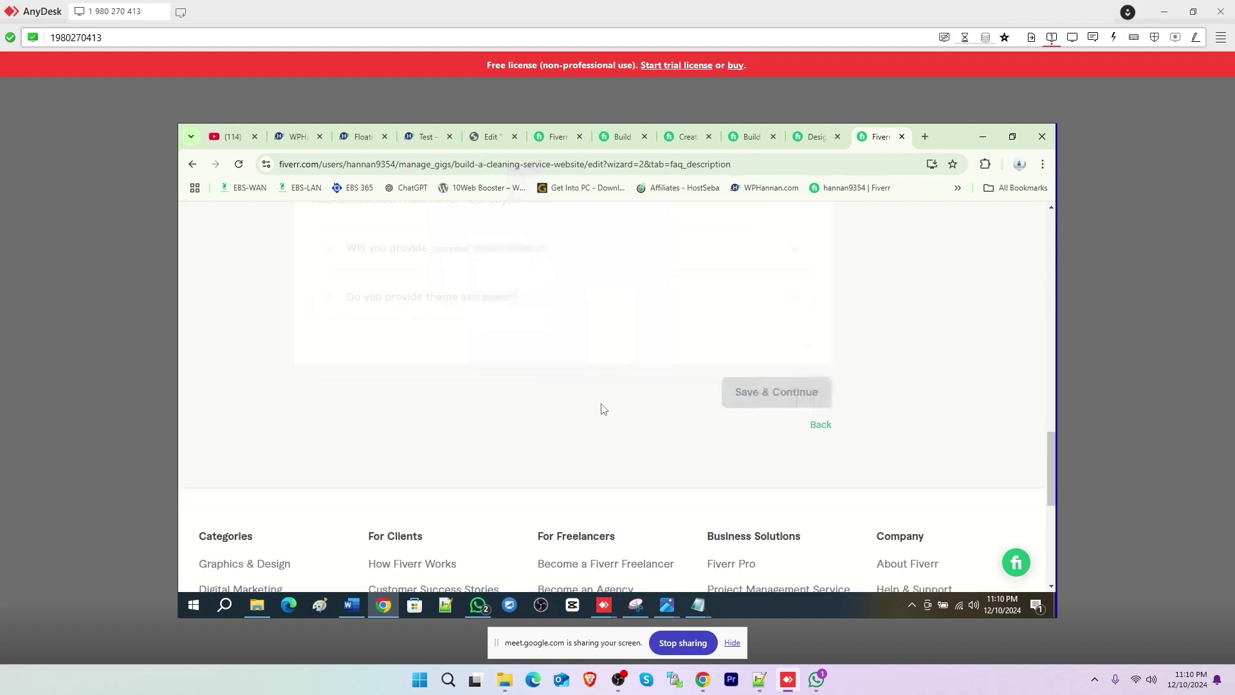